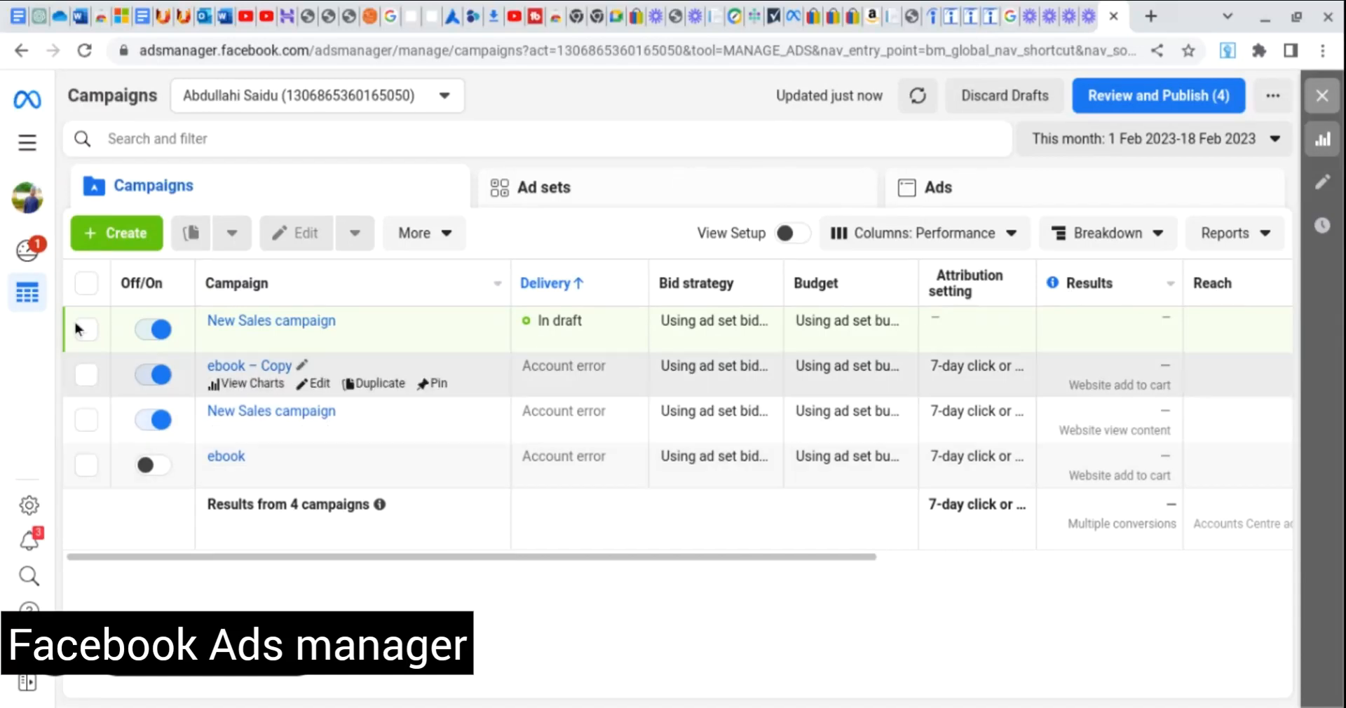
Create a new campaign with the Traffic objective, switching away from Sales, and continue.
click(125, 236)
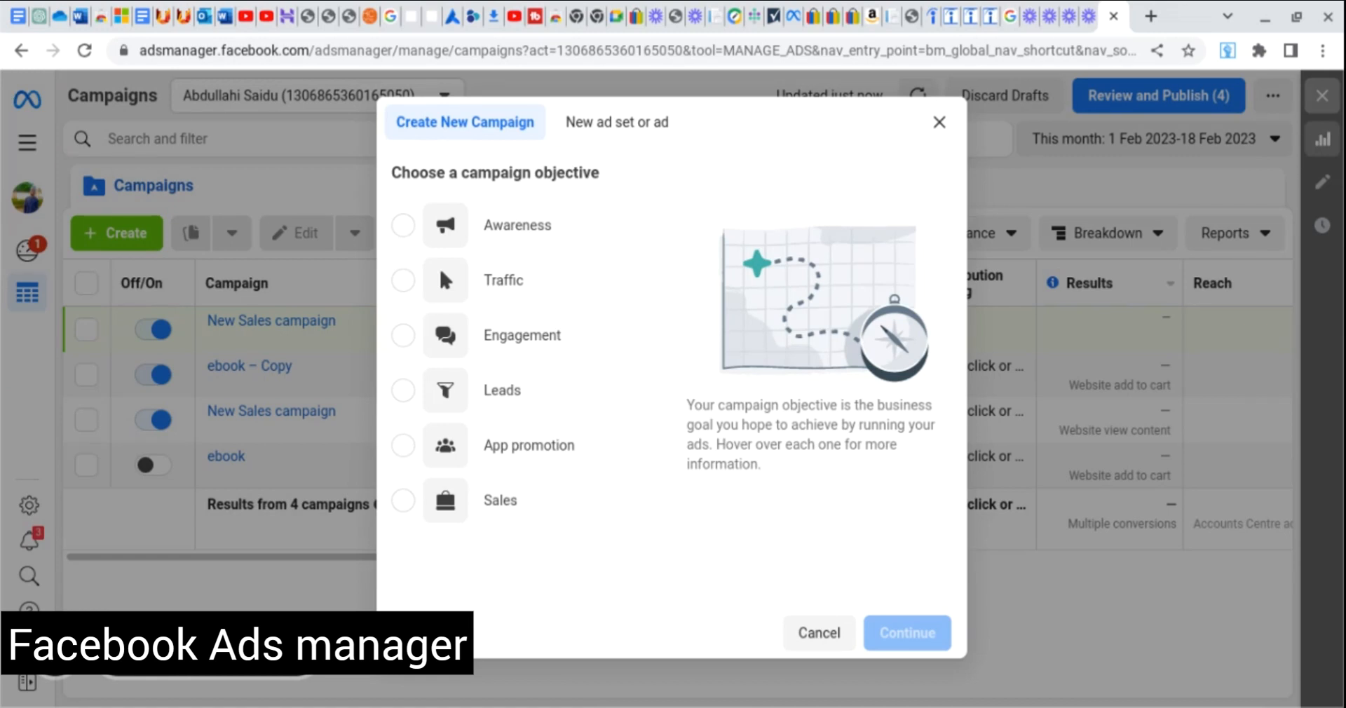
mouse_move(536, 234)
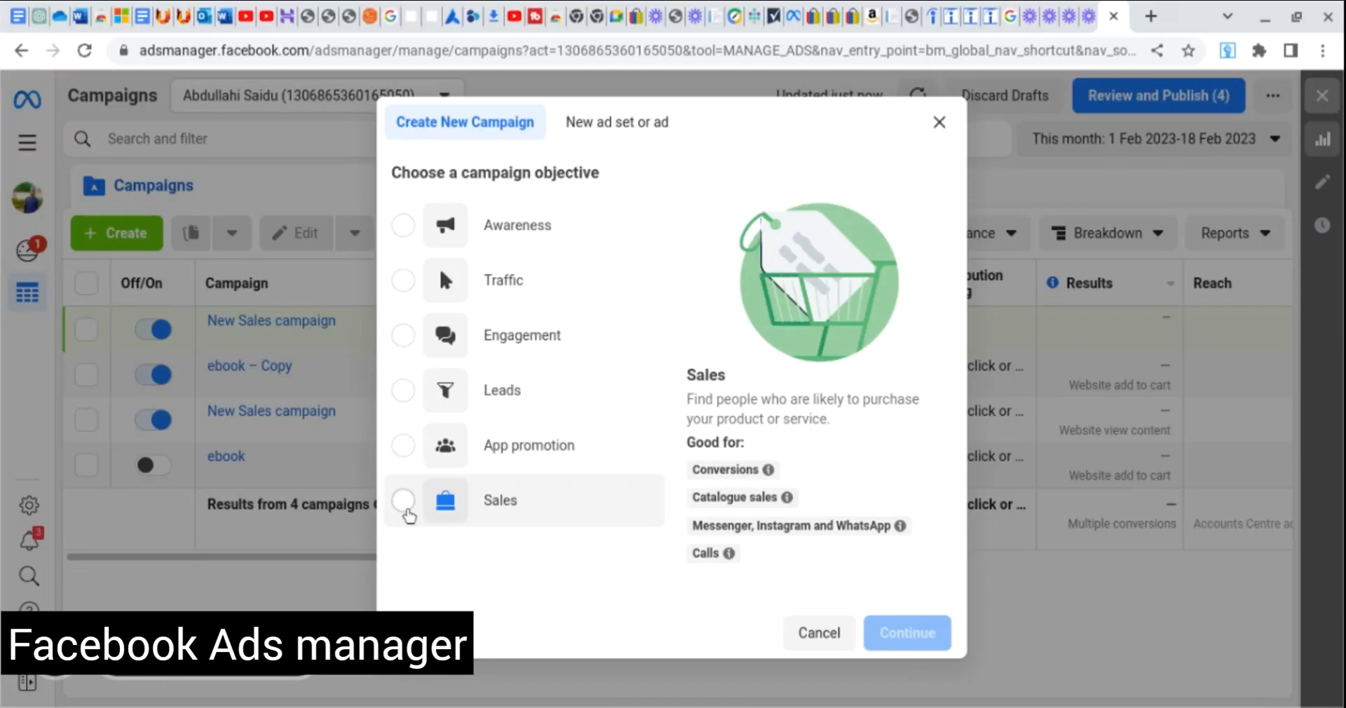
click(406, 508)
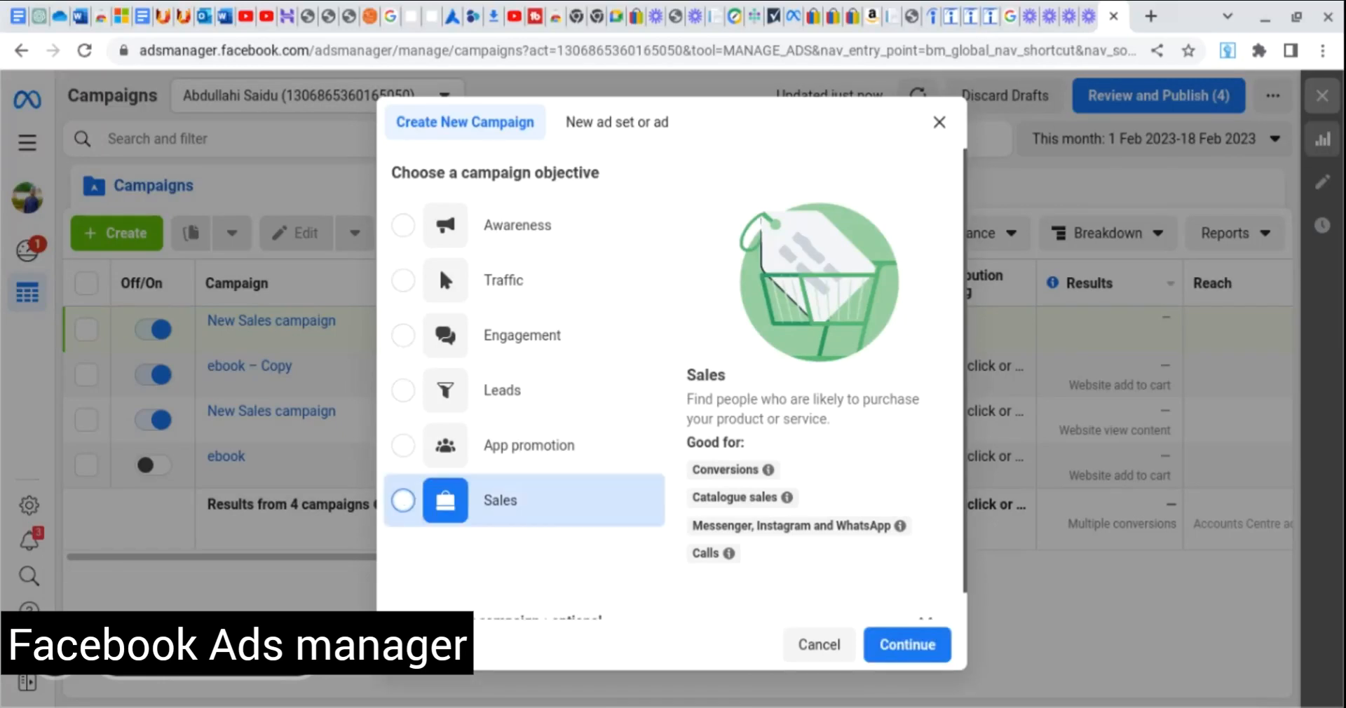
click(405, 279)
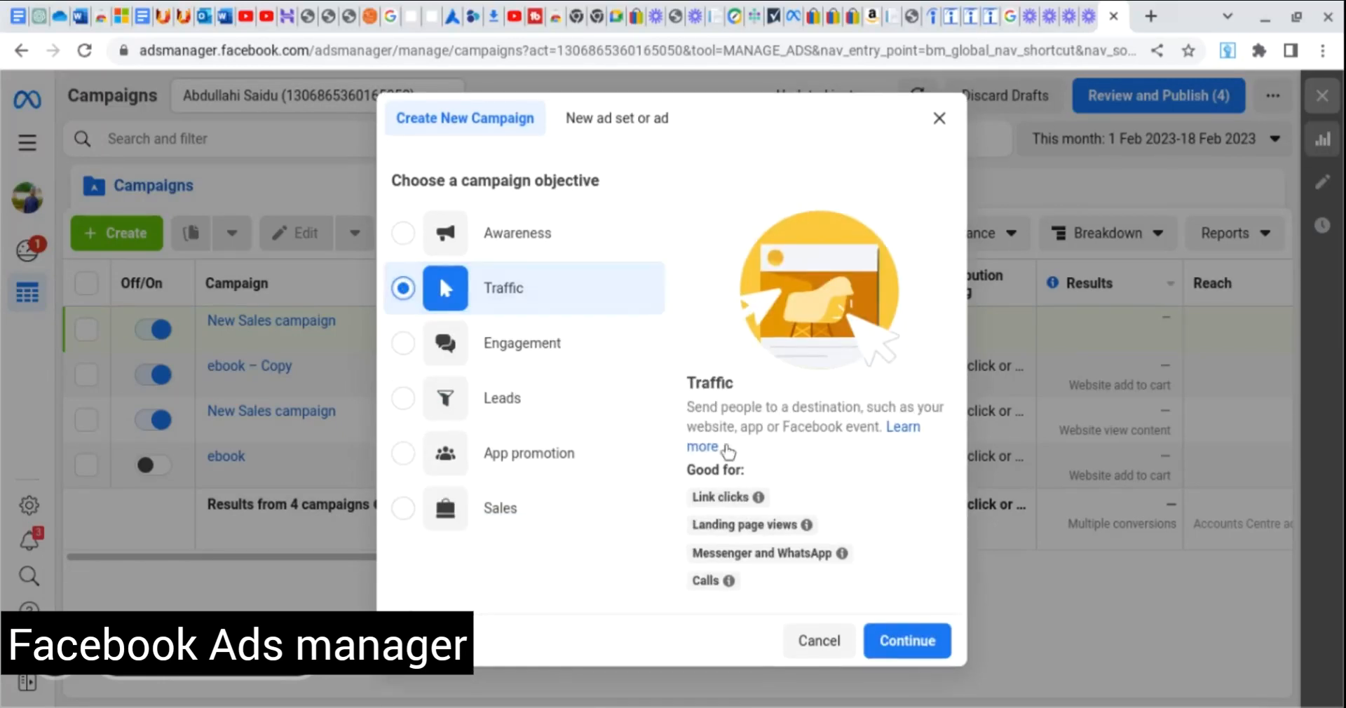
click(915, 645)
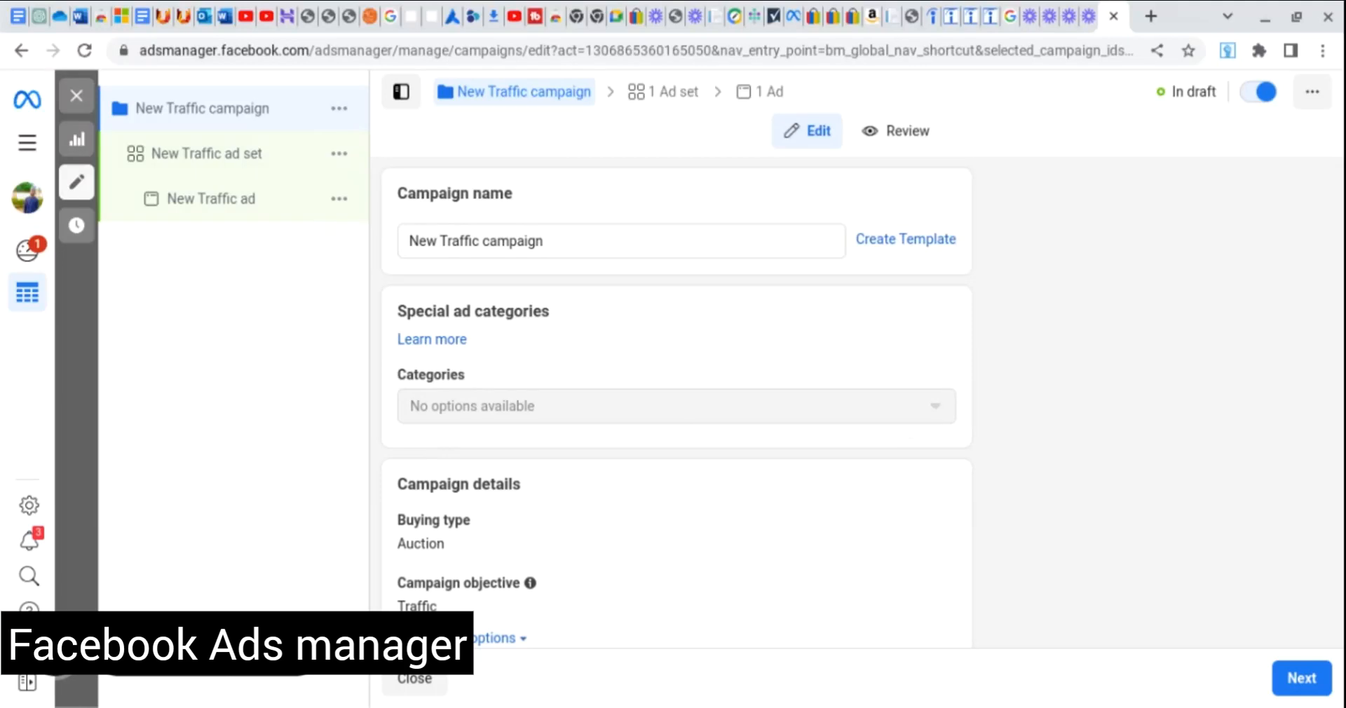
scroll(1068, 369, down, 5)
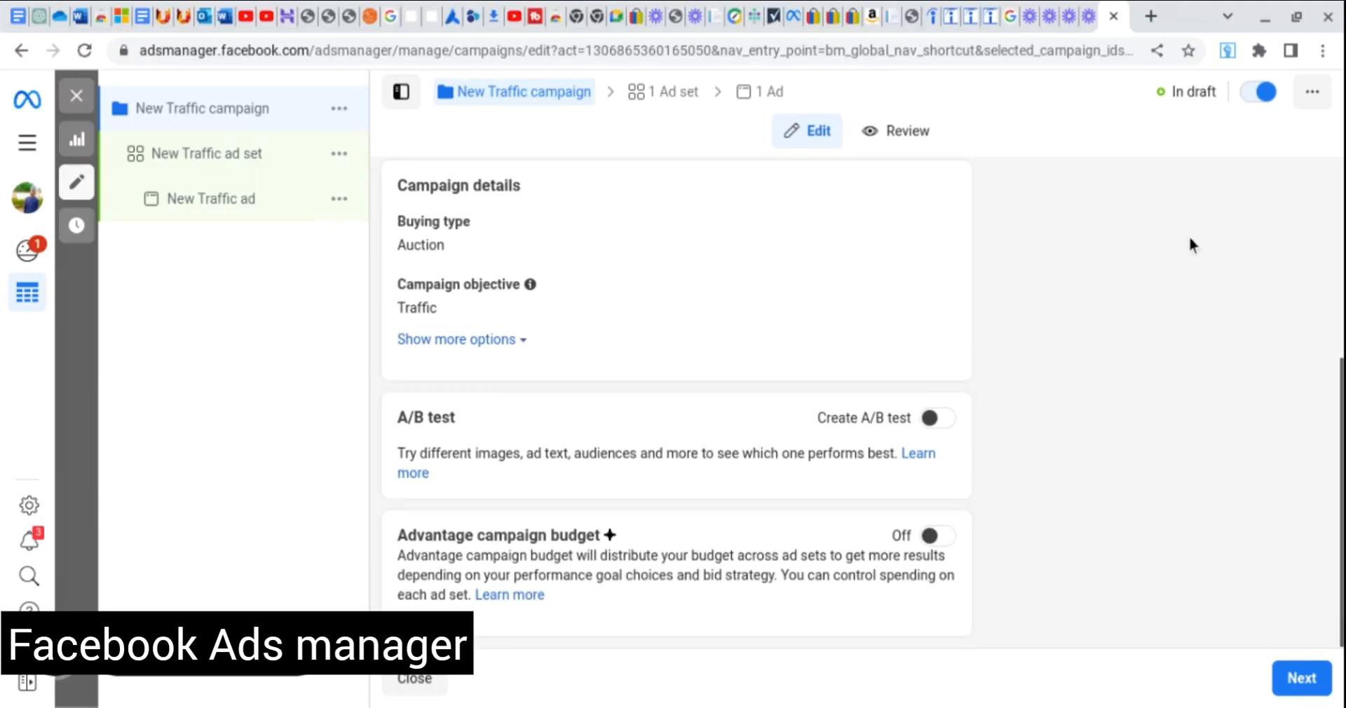
scroll(1162, 527, up, 5)
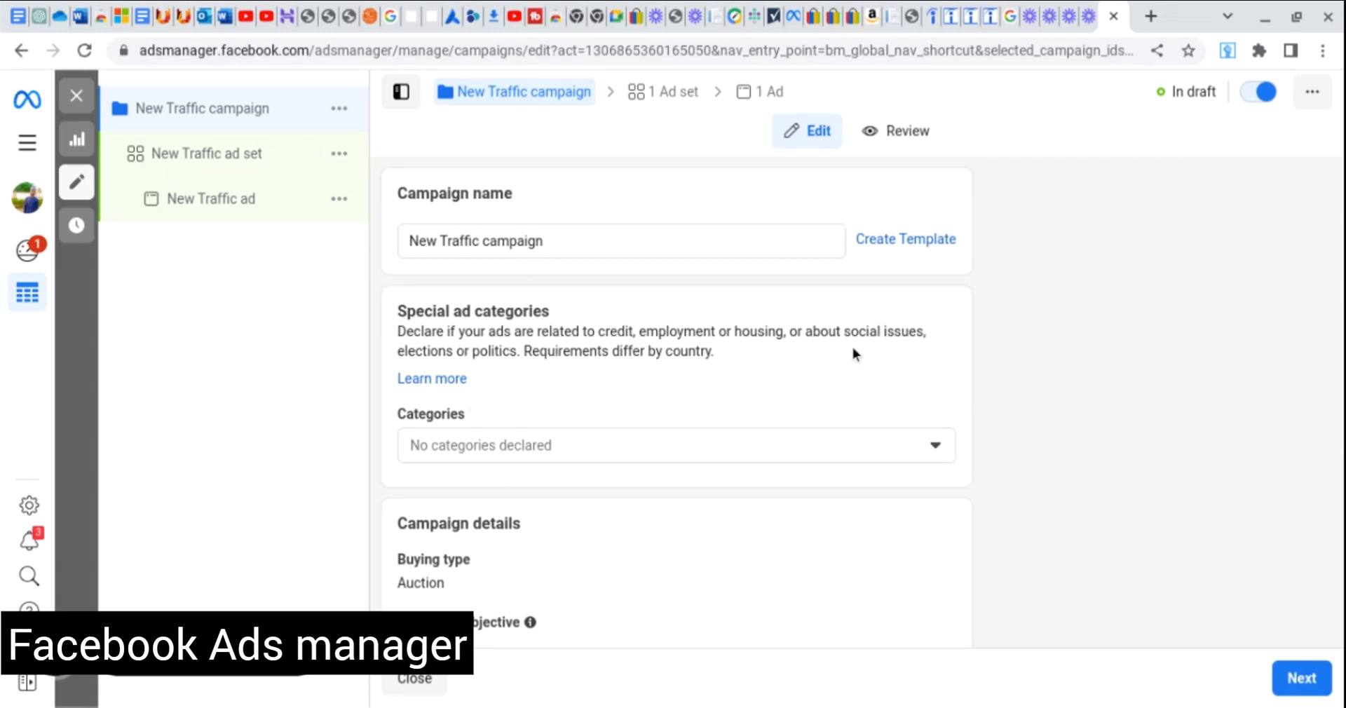
scroll(851, 343, down, 4)
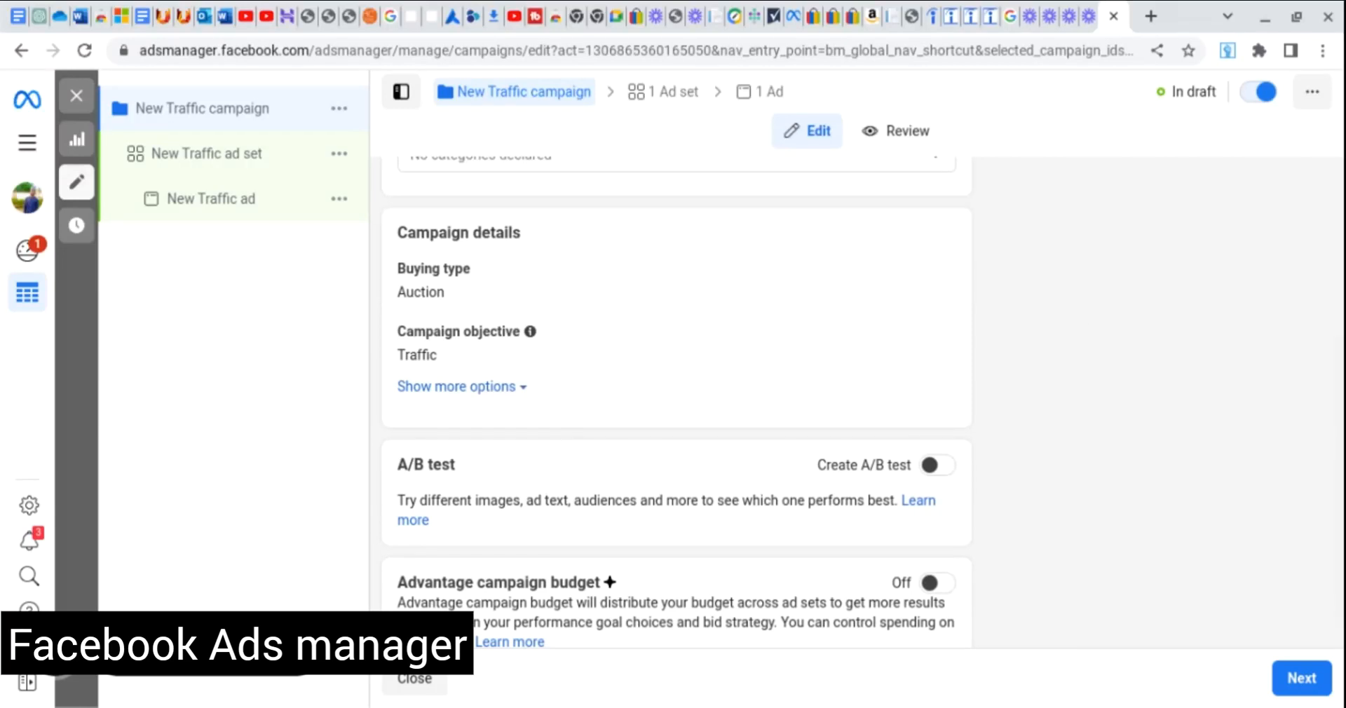
scroll(488, 384, down, 1)
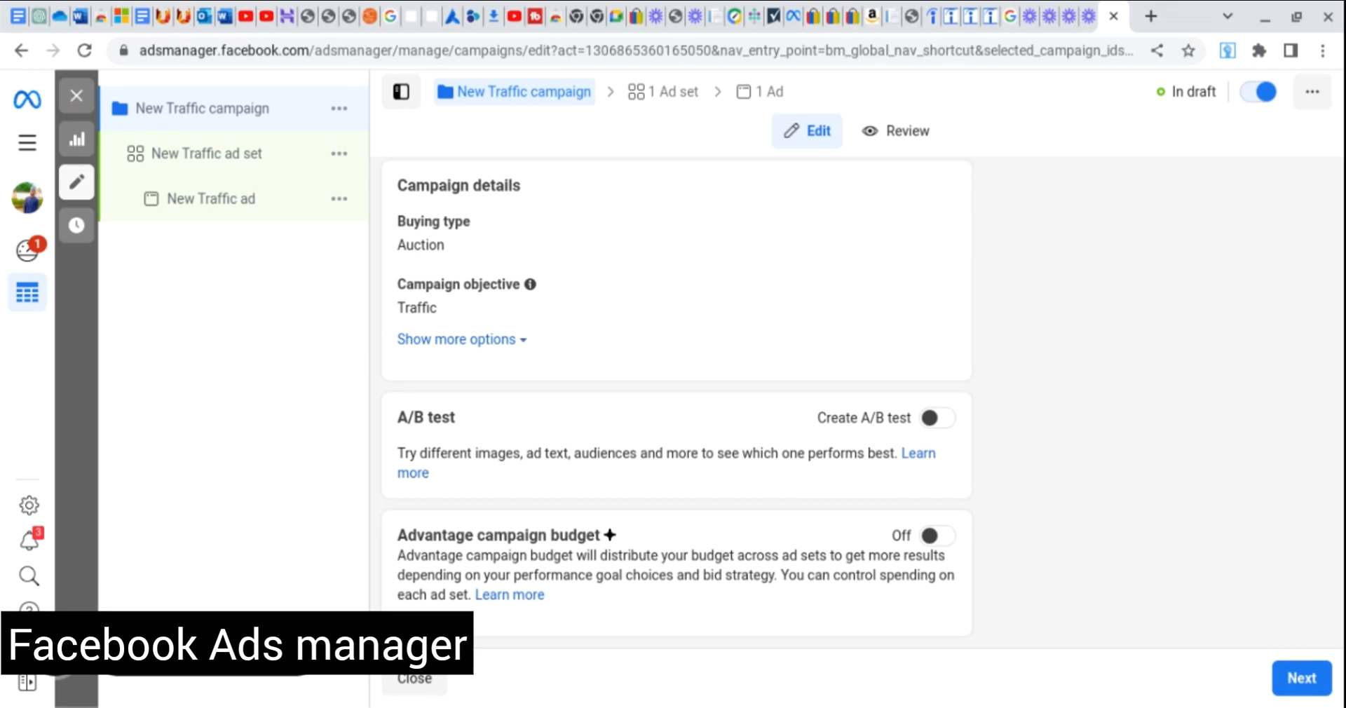
Move to the ad set and keep 'Maximise number of landing page views' as the performance goal.
click(1306, 681)
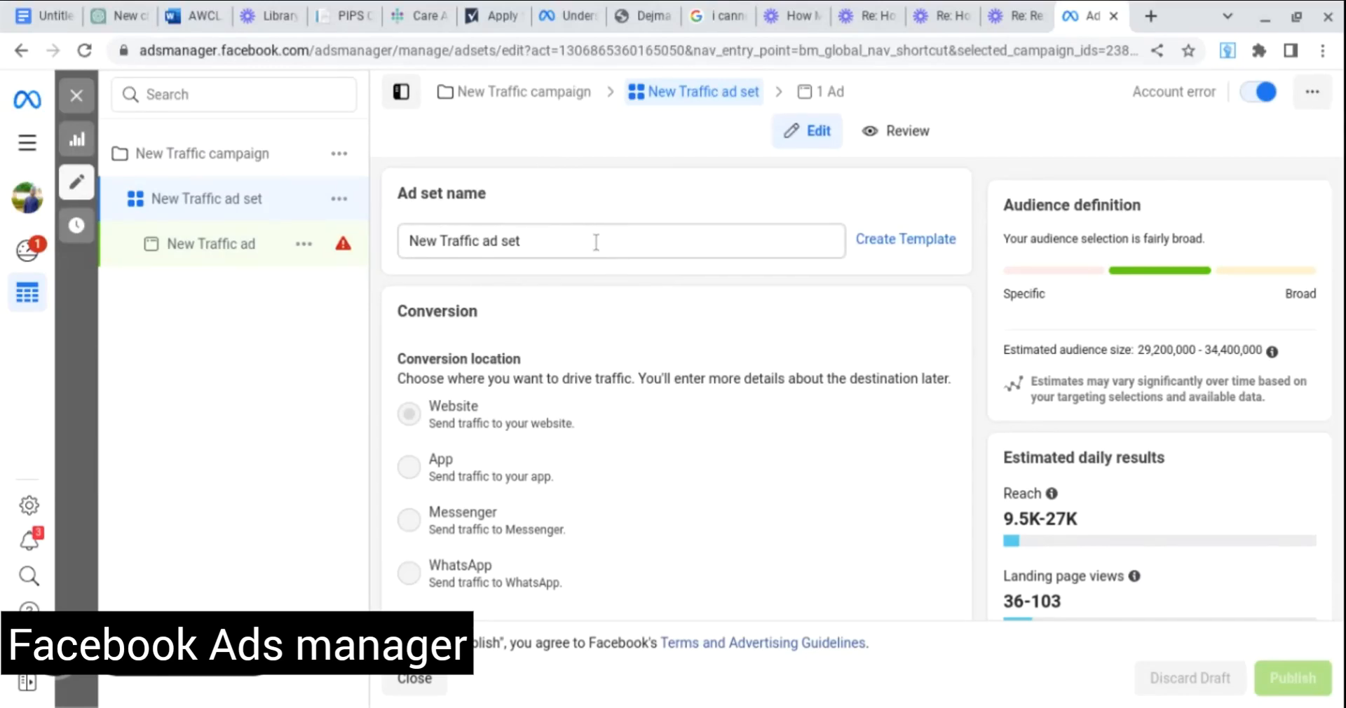
scroll(597, 242, down, 5)
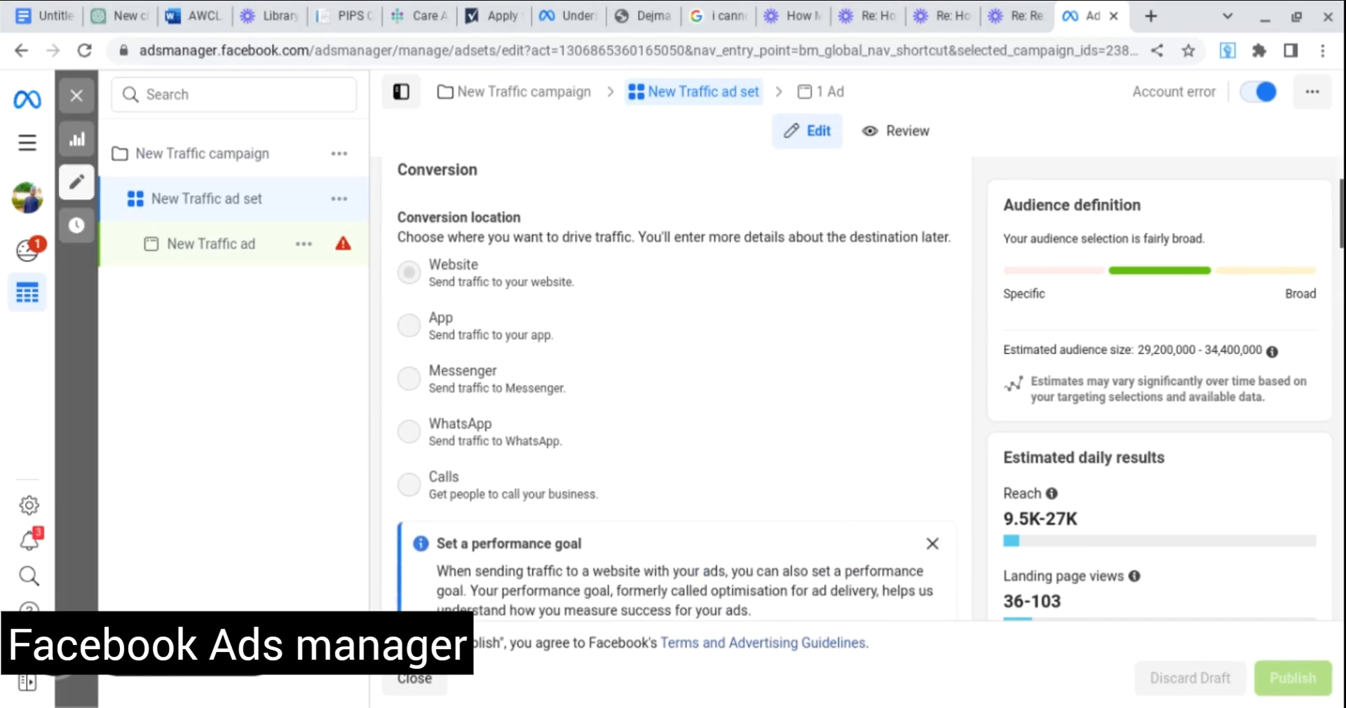
scroll(416, 324, up, 4)
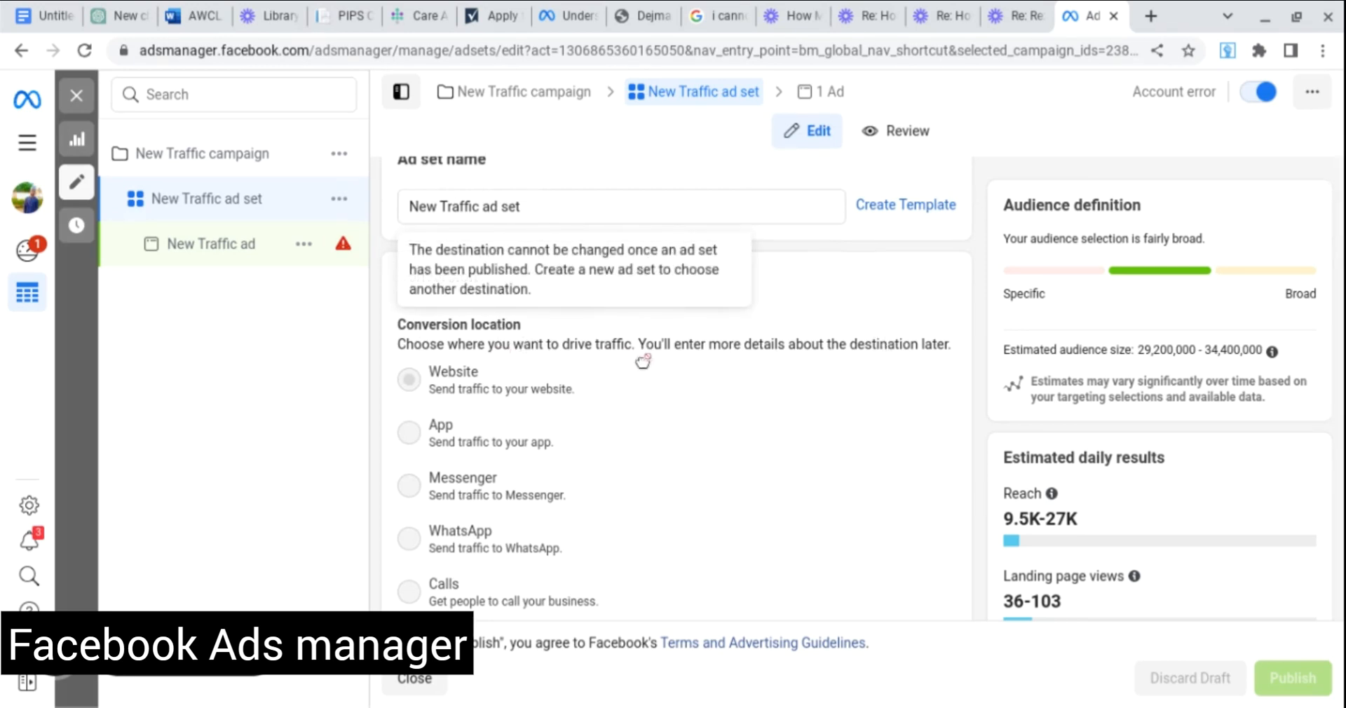
scroll(419, 381, down, 1)
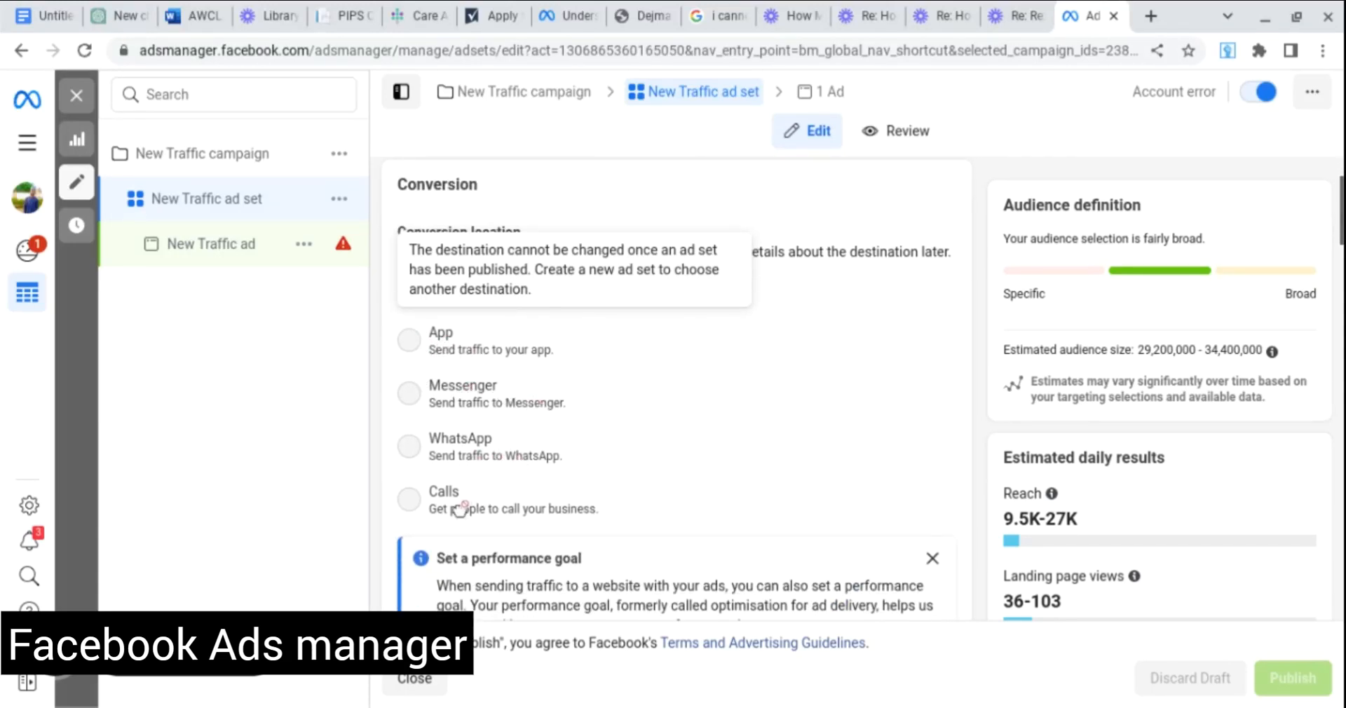
scroll(595, 479, up, 1)
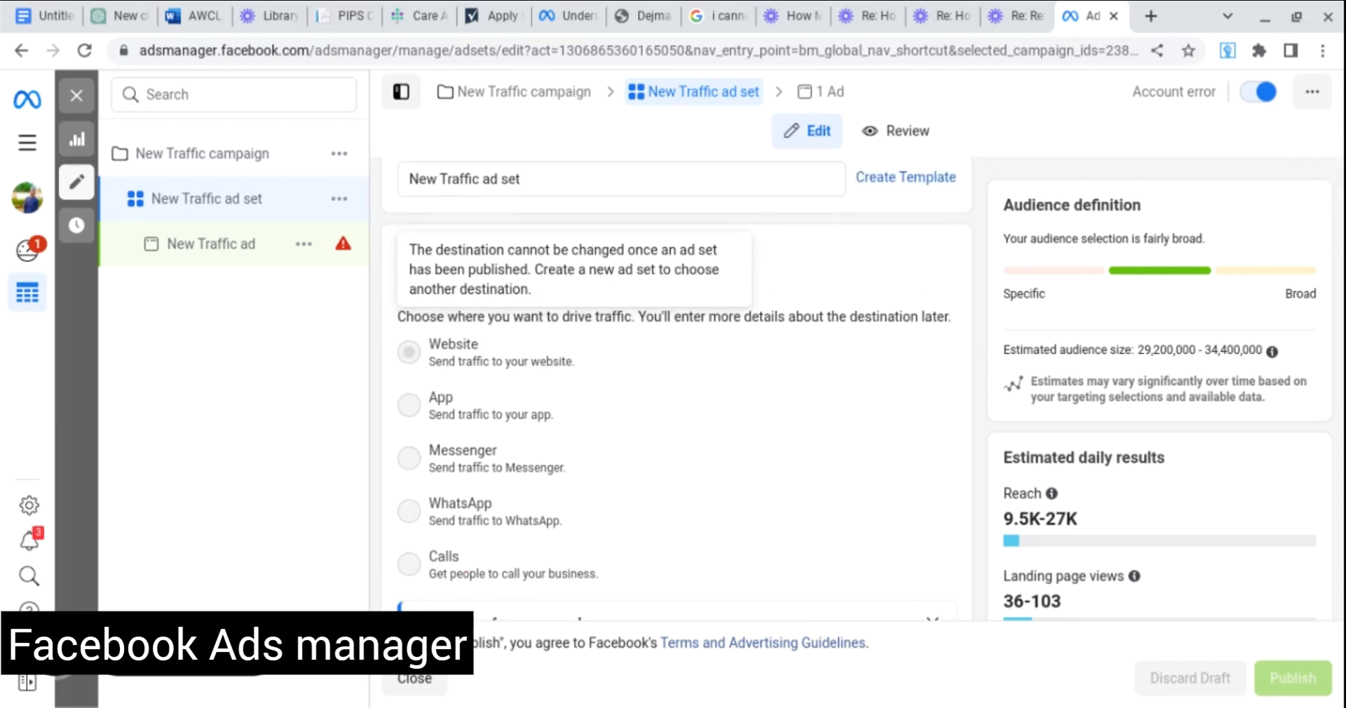
scroll(520, 364, down, 2)
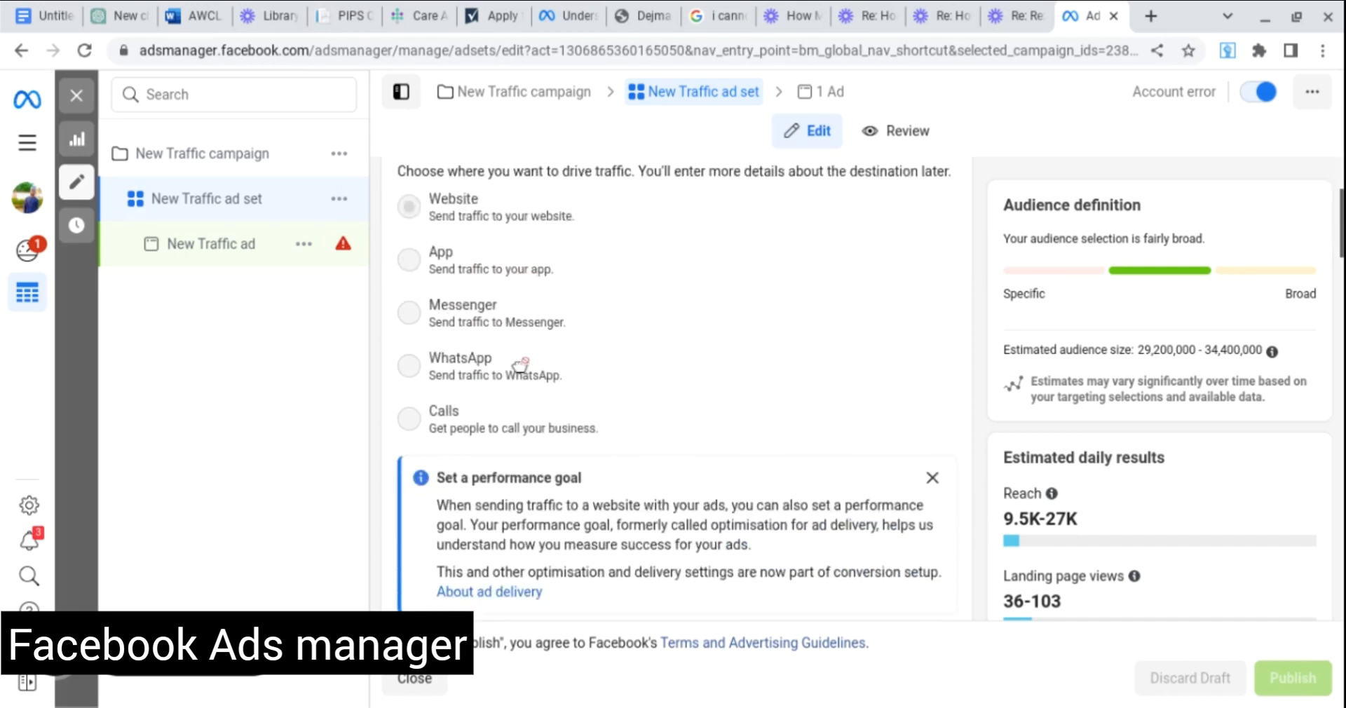
scroll(519, 365, down, 4)
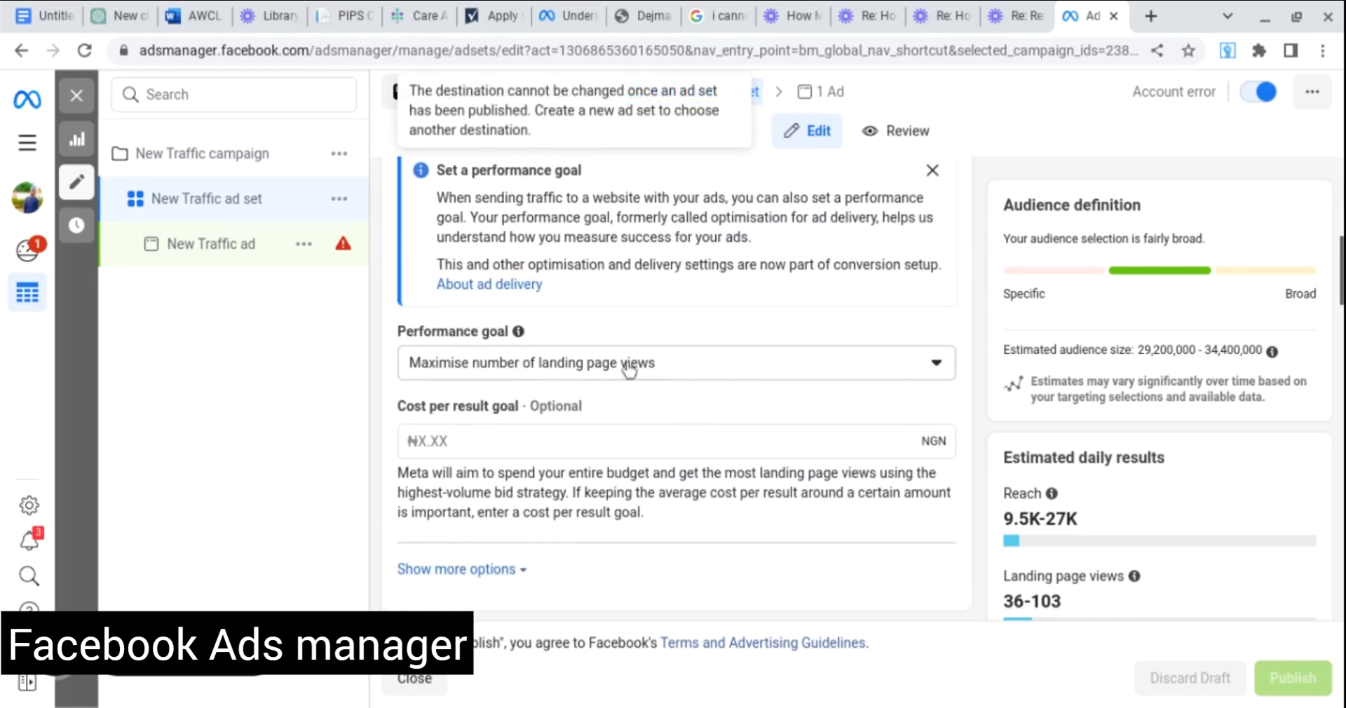
click(937, 366)
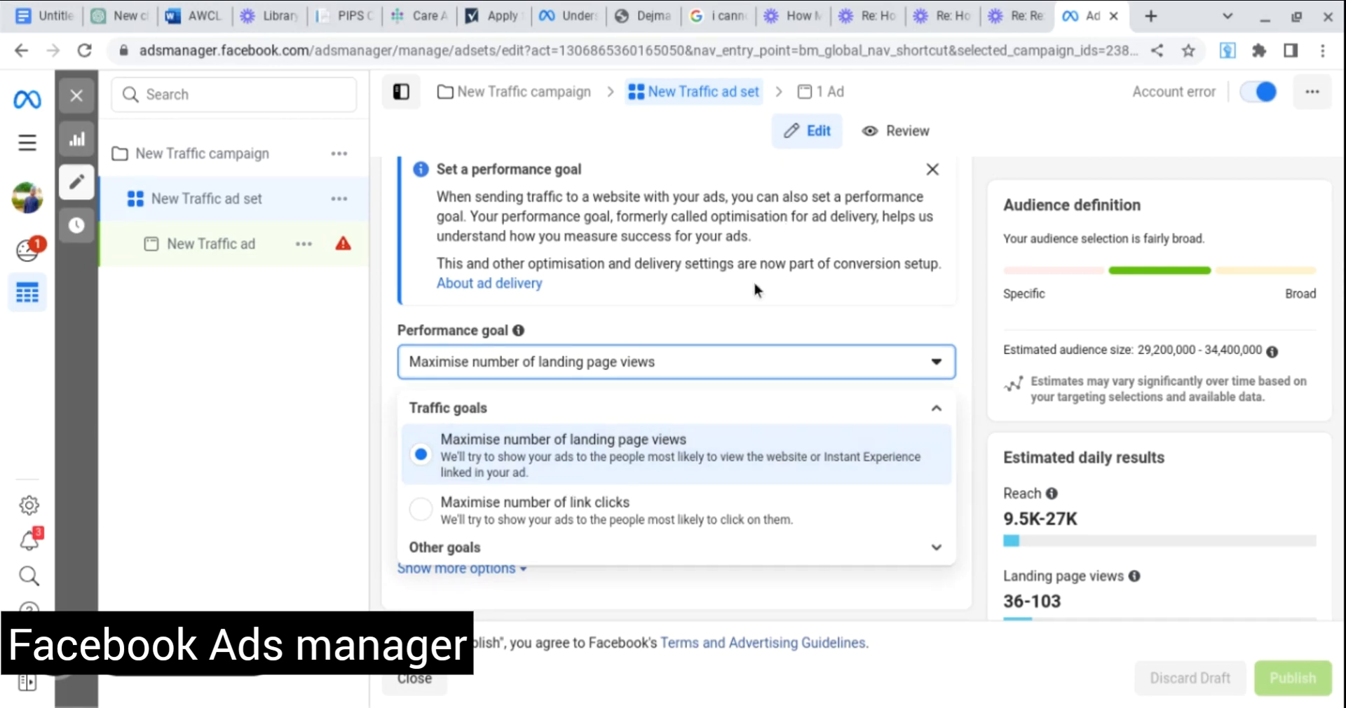
click(933, 169)
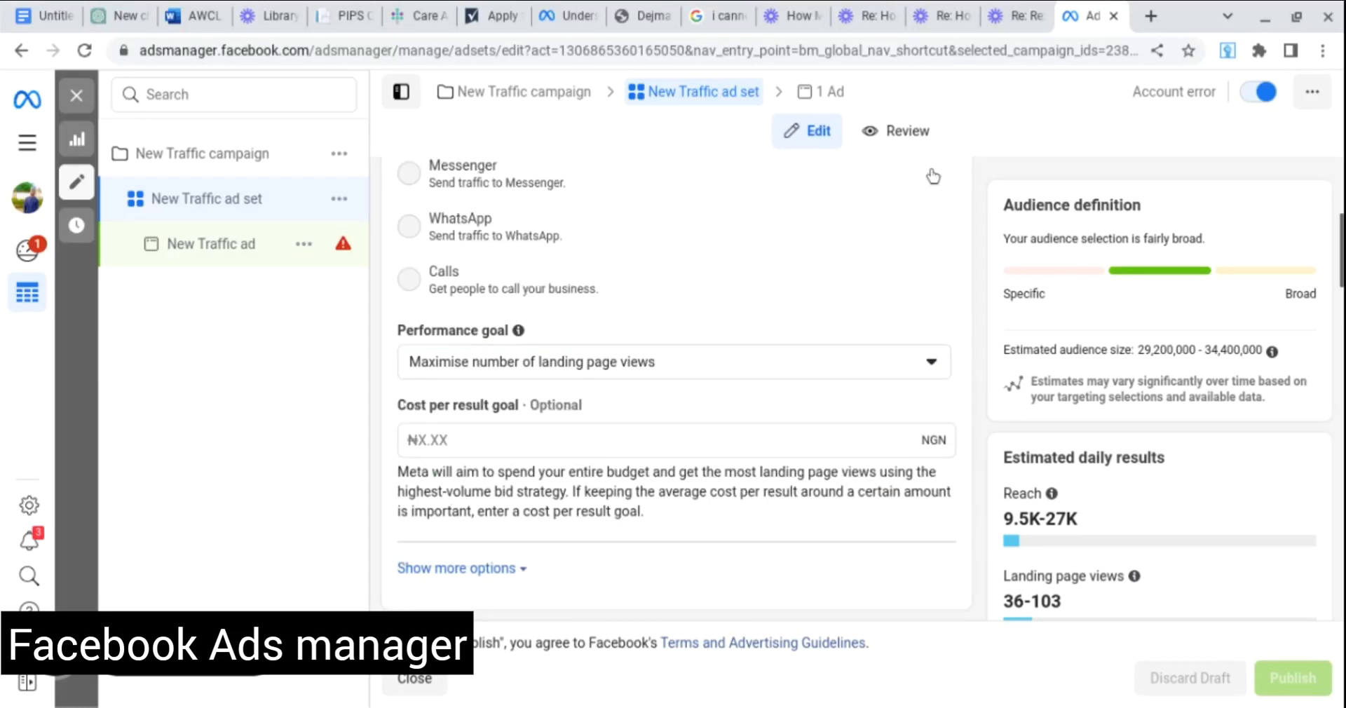
scroll(785, 246, down, 3)
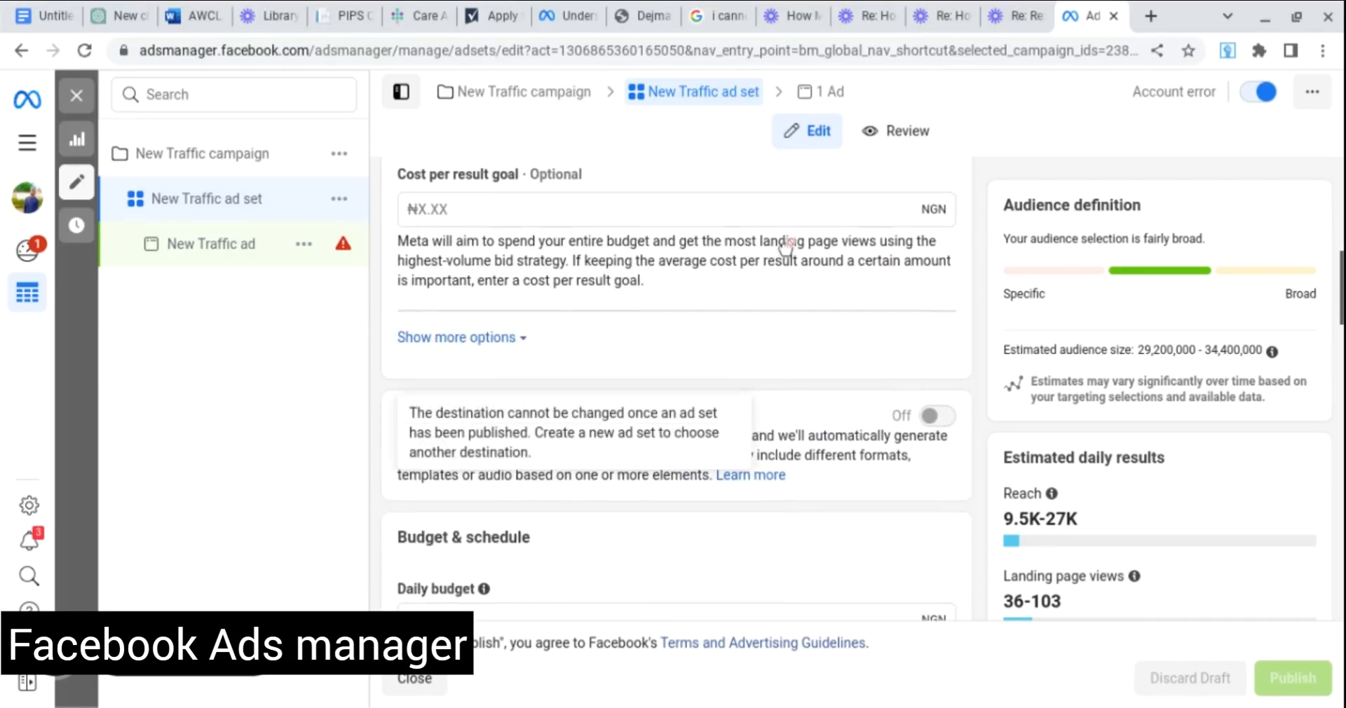
scroll(786, 245, down, 2)
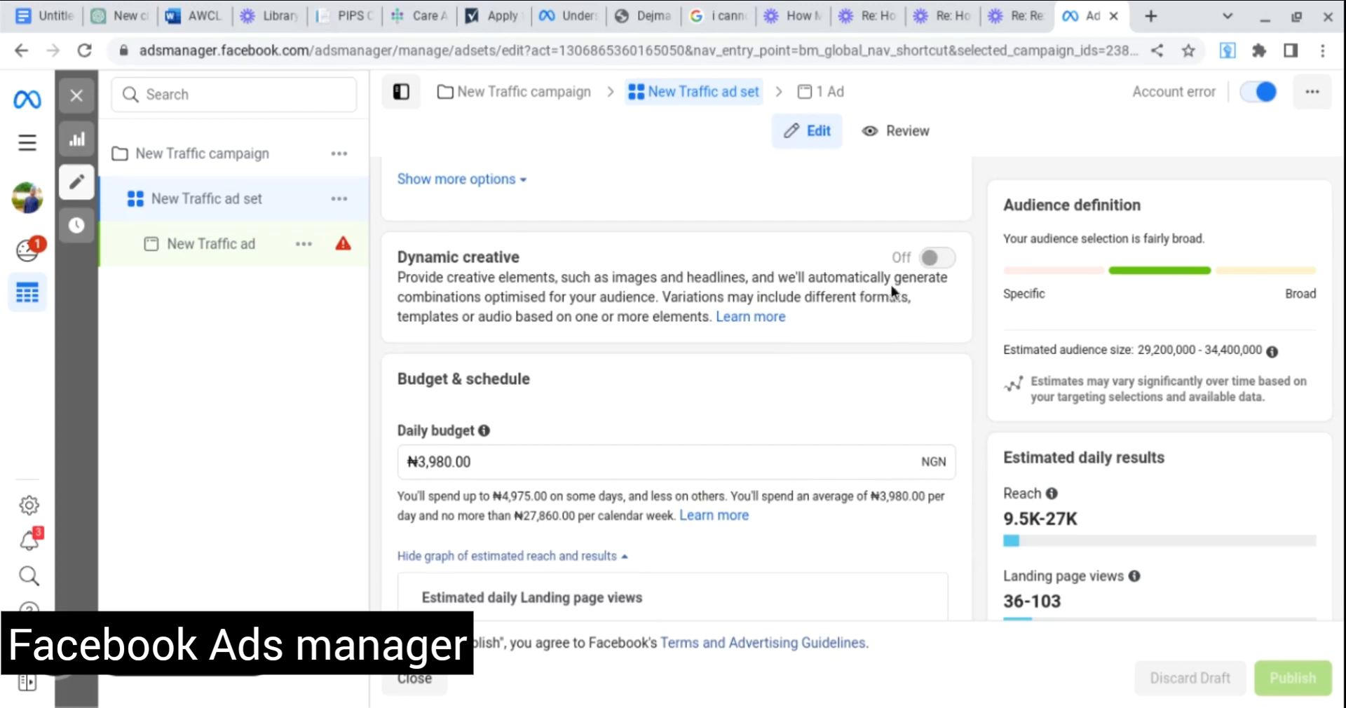
mouse_move(951, 268)
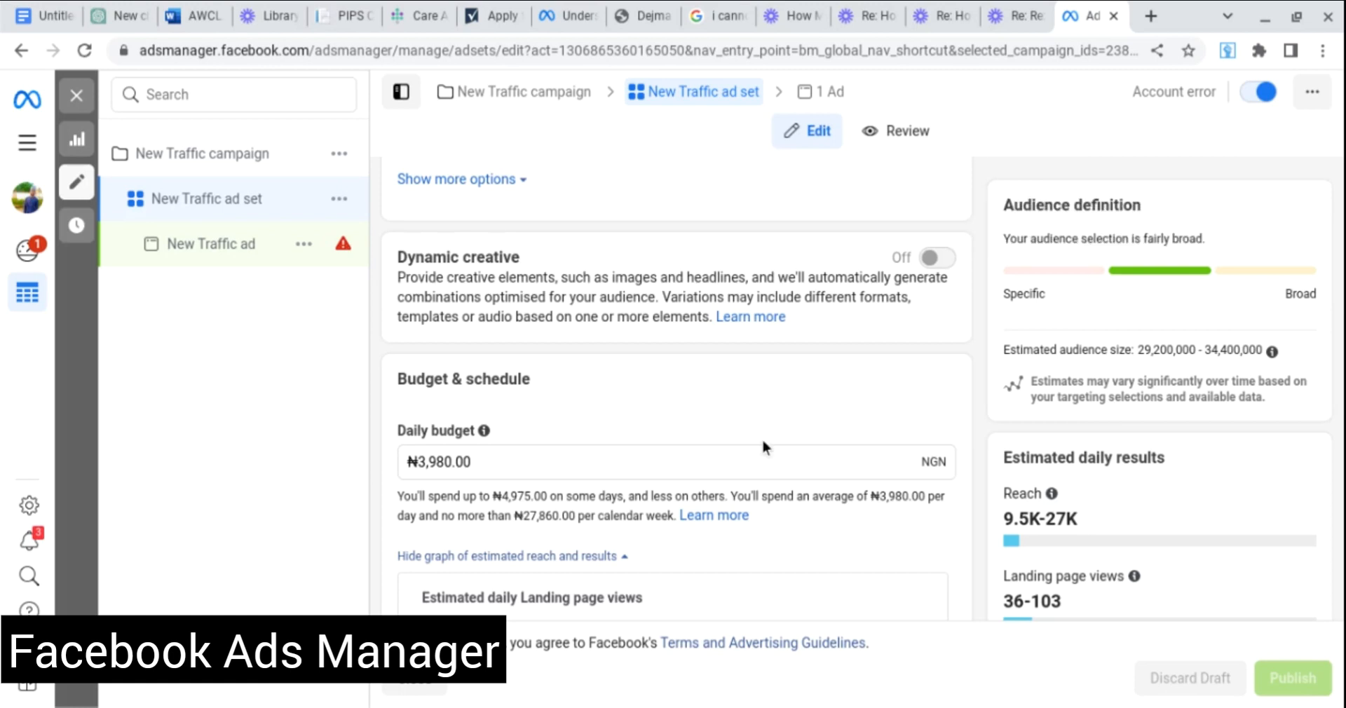
scroll(677, 385, down, 1)
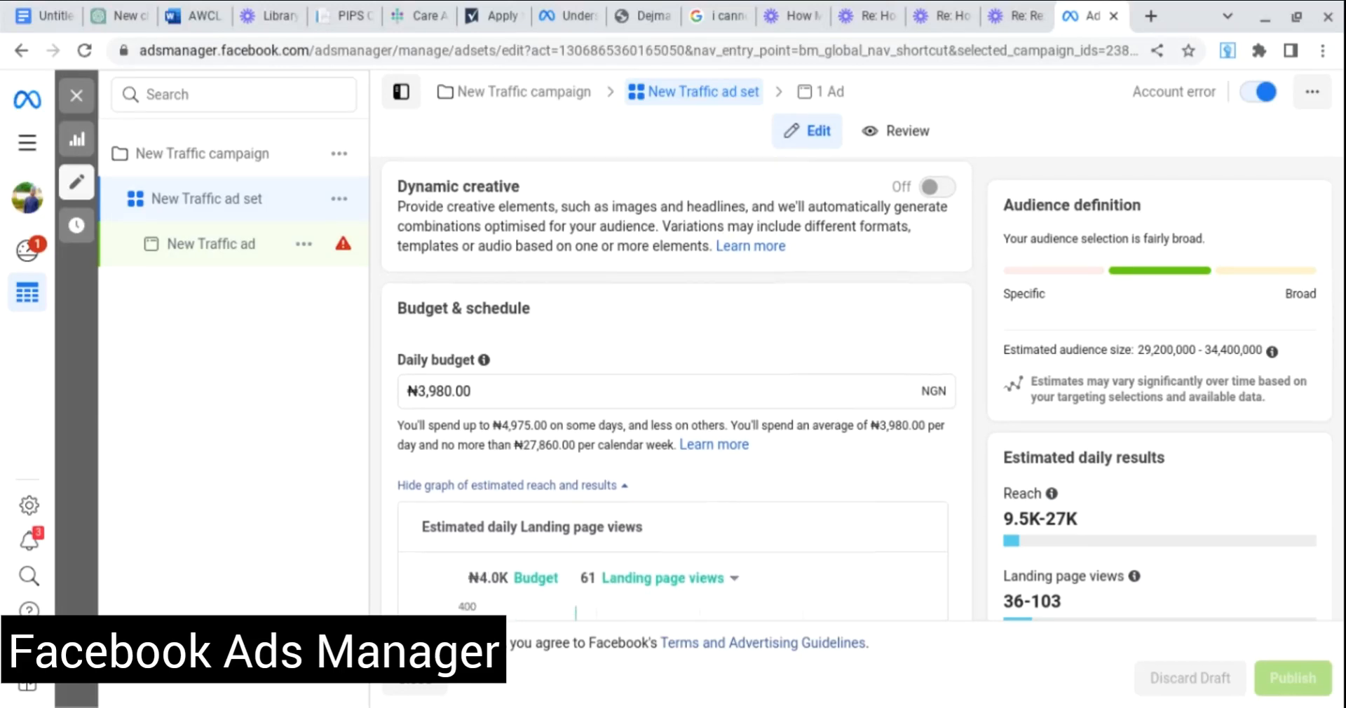
scroll(645, 314, down, 2)
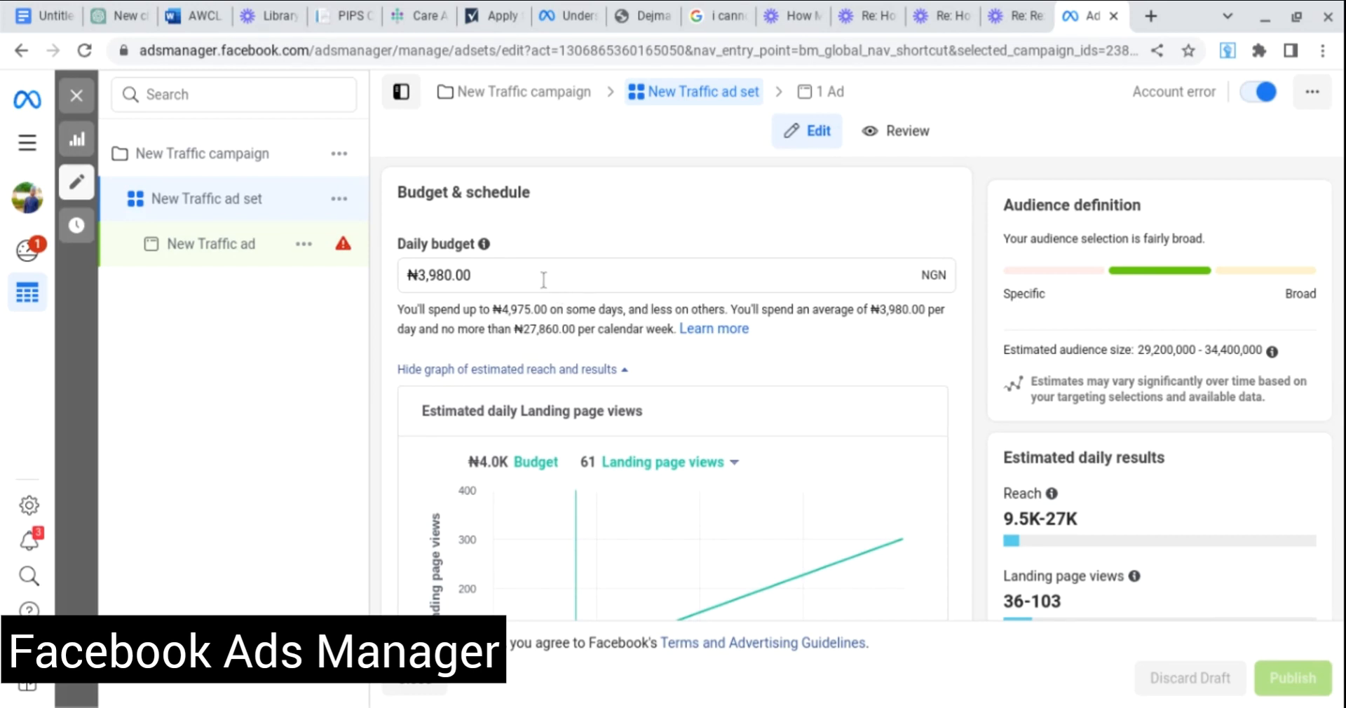
scroll(544, 280, down, 1)
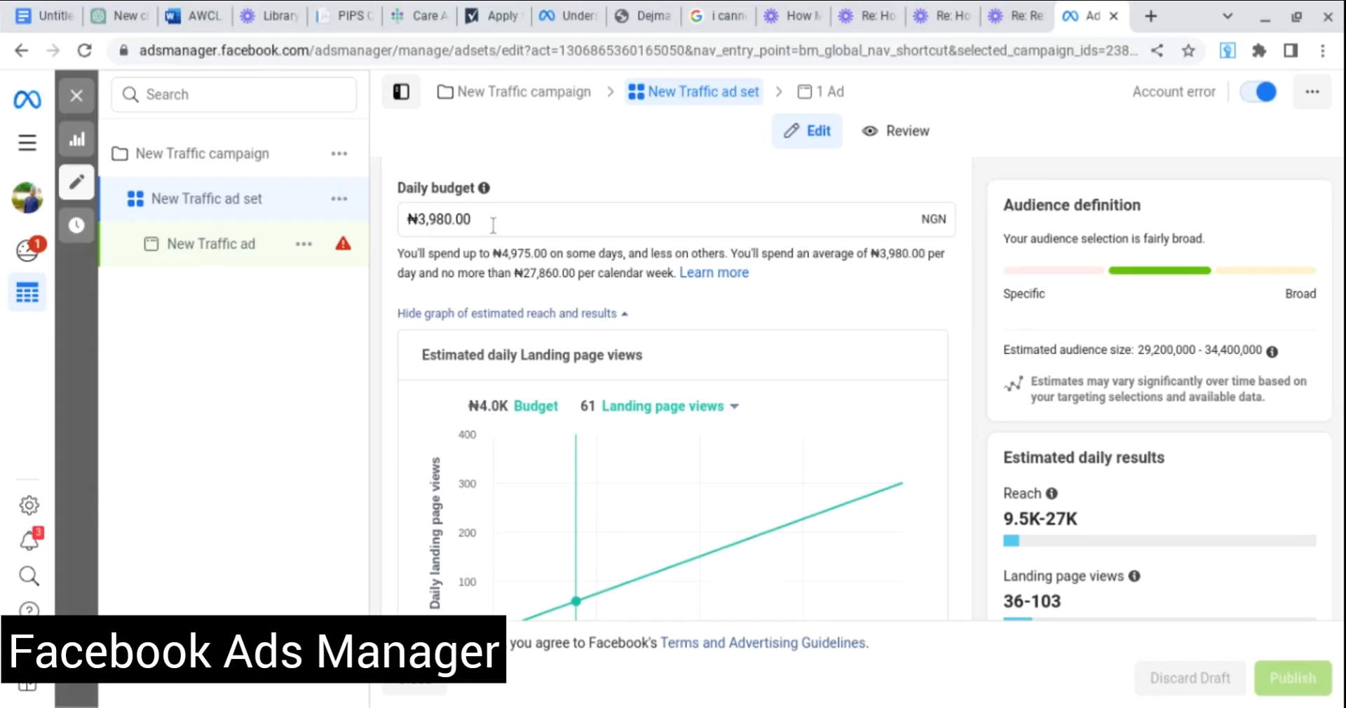
scroll(493, 225, down, 1)
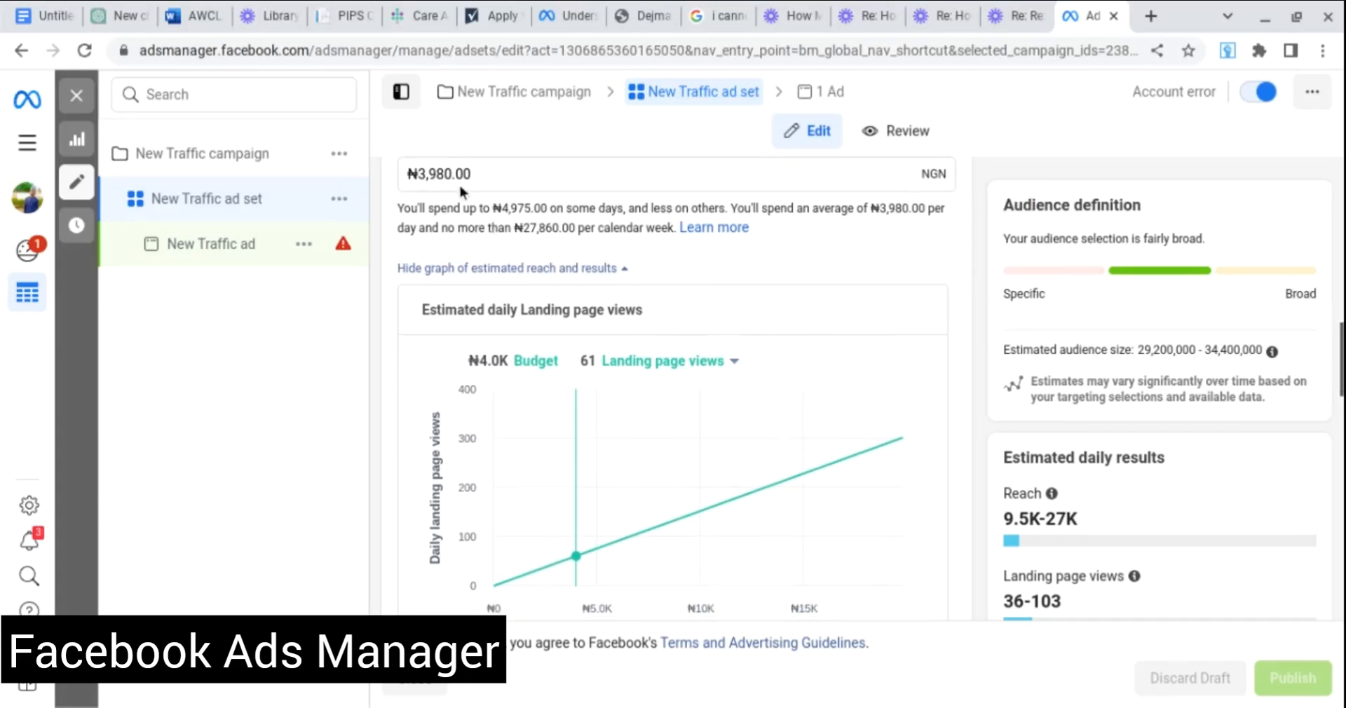
Re-enter the daily budget and trim the extra digit so it reads ₦5,000.00.
click(485, 175)
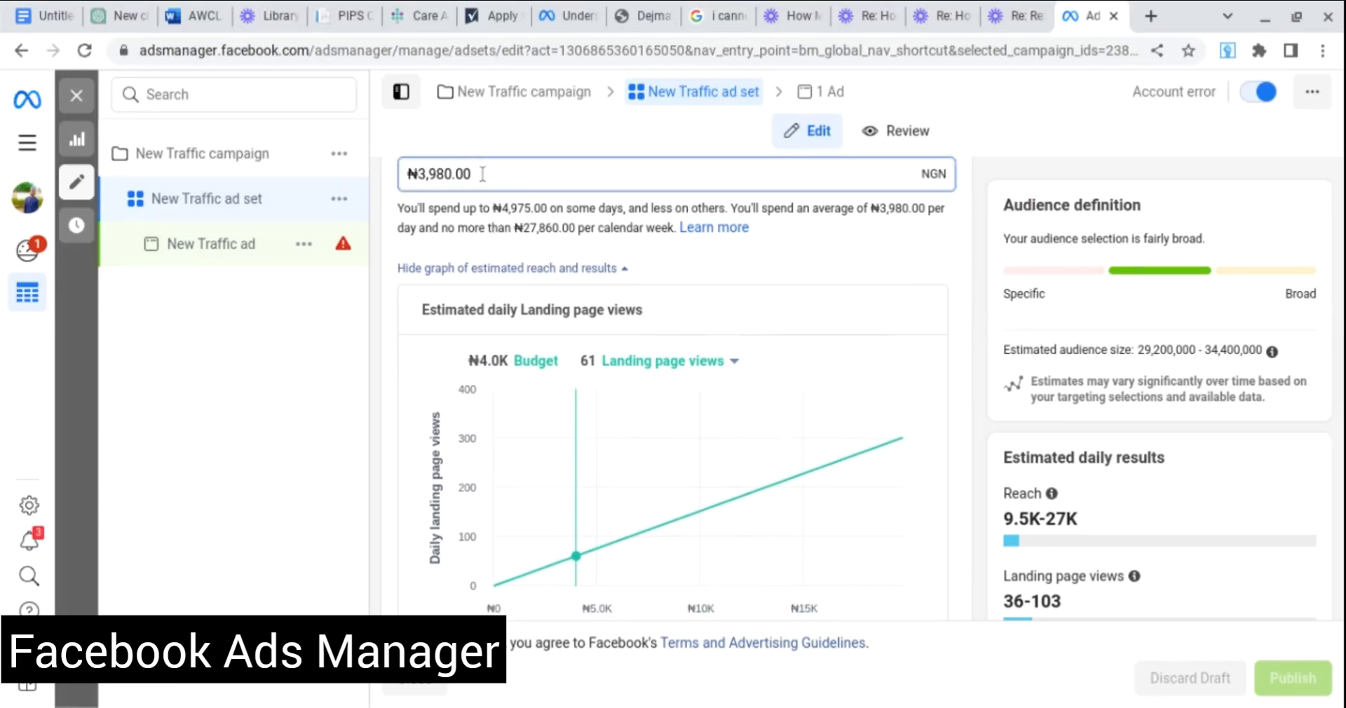
key(BackSpace)
key(BackSpace)
key(BackSpace)
key(BackSpace)
key(BackSpace)
key(BackSpace)
key(BackSpace)
key(BackSpace)
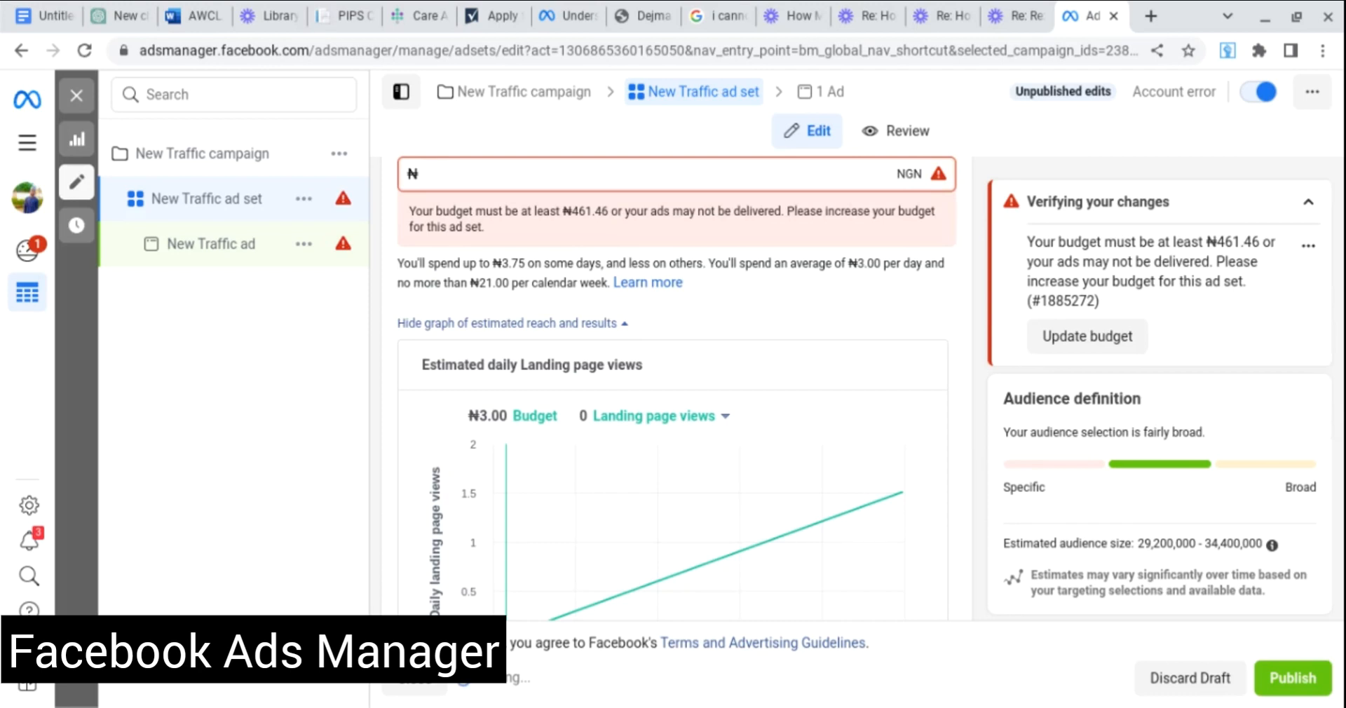
text(5)
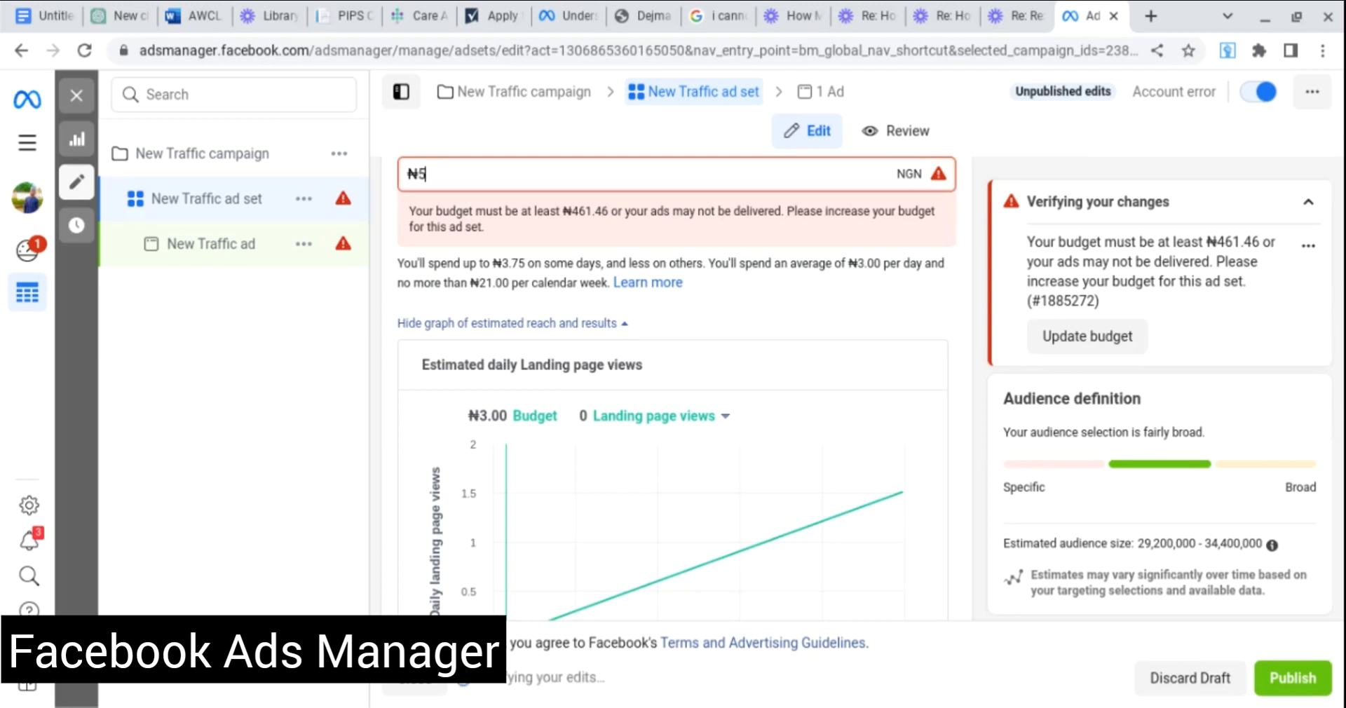
text(0000)
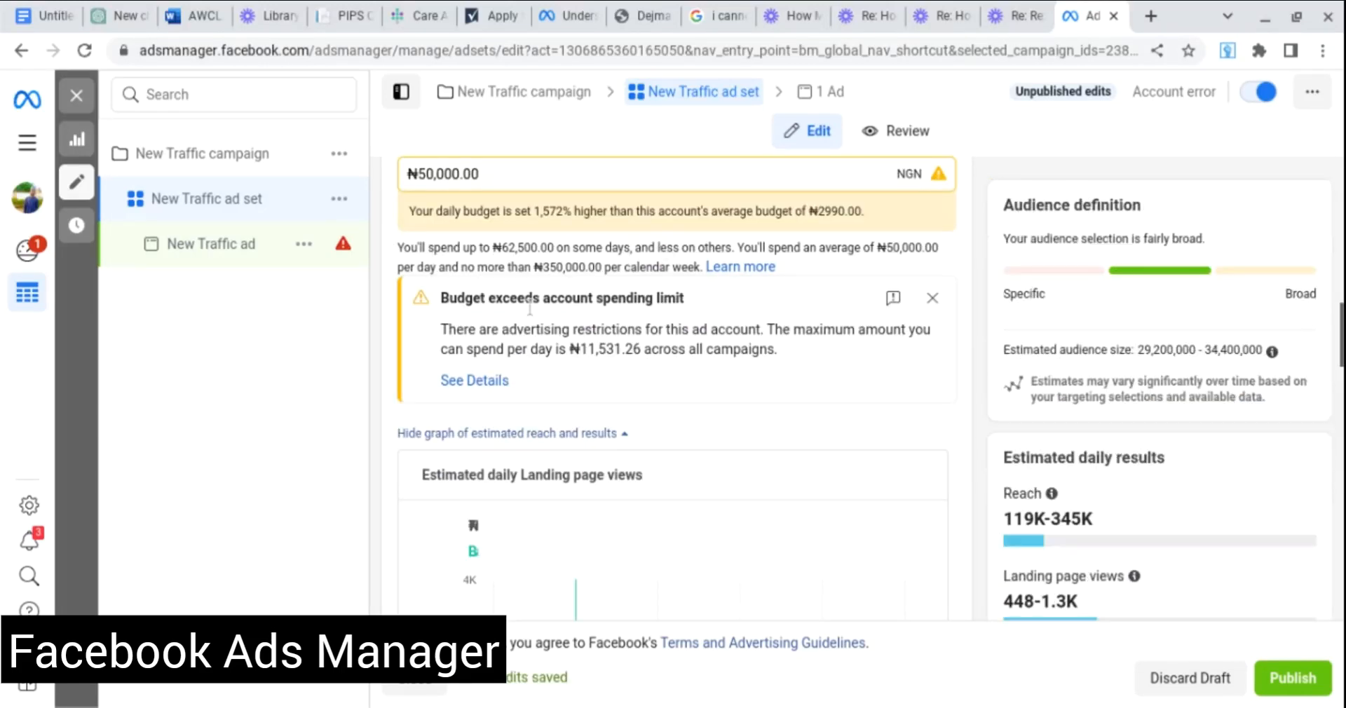
click(934, 300)
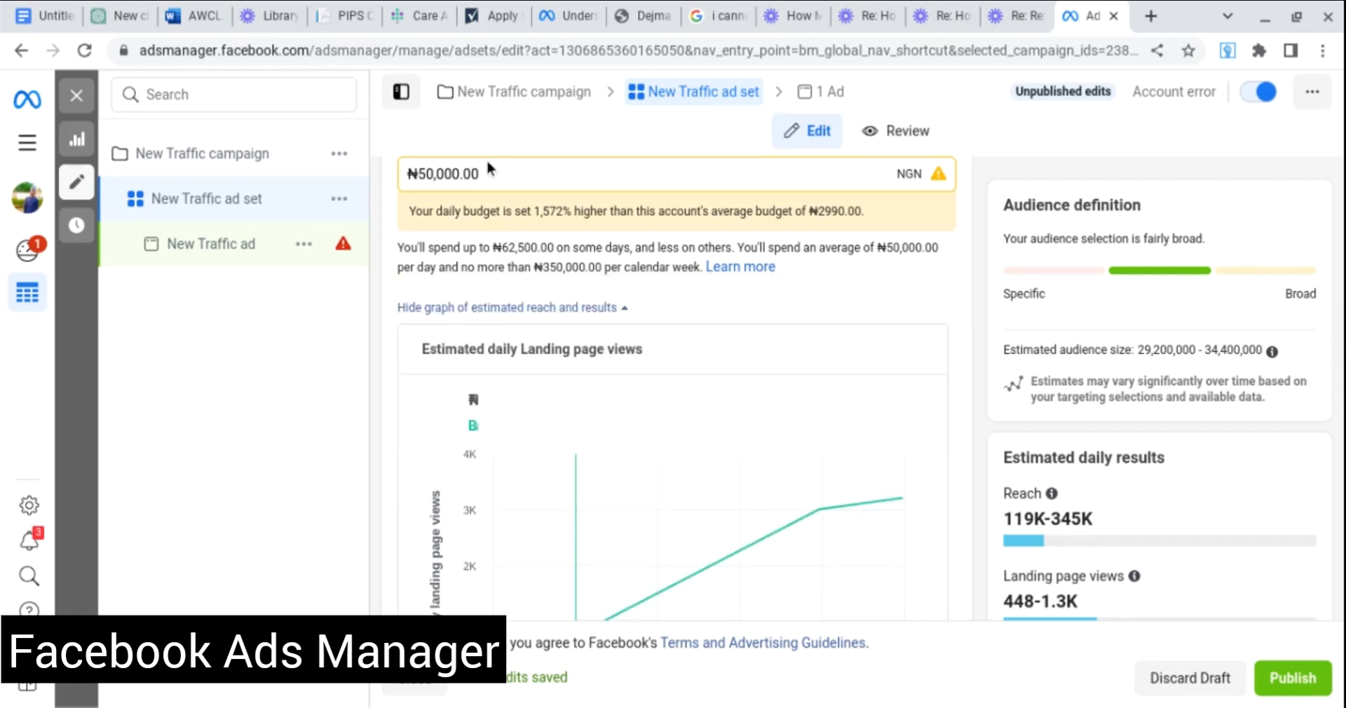
click(451, 175)
key(BackSpace)
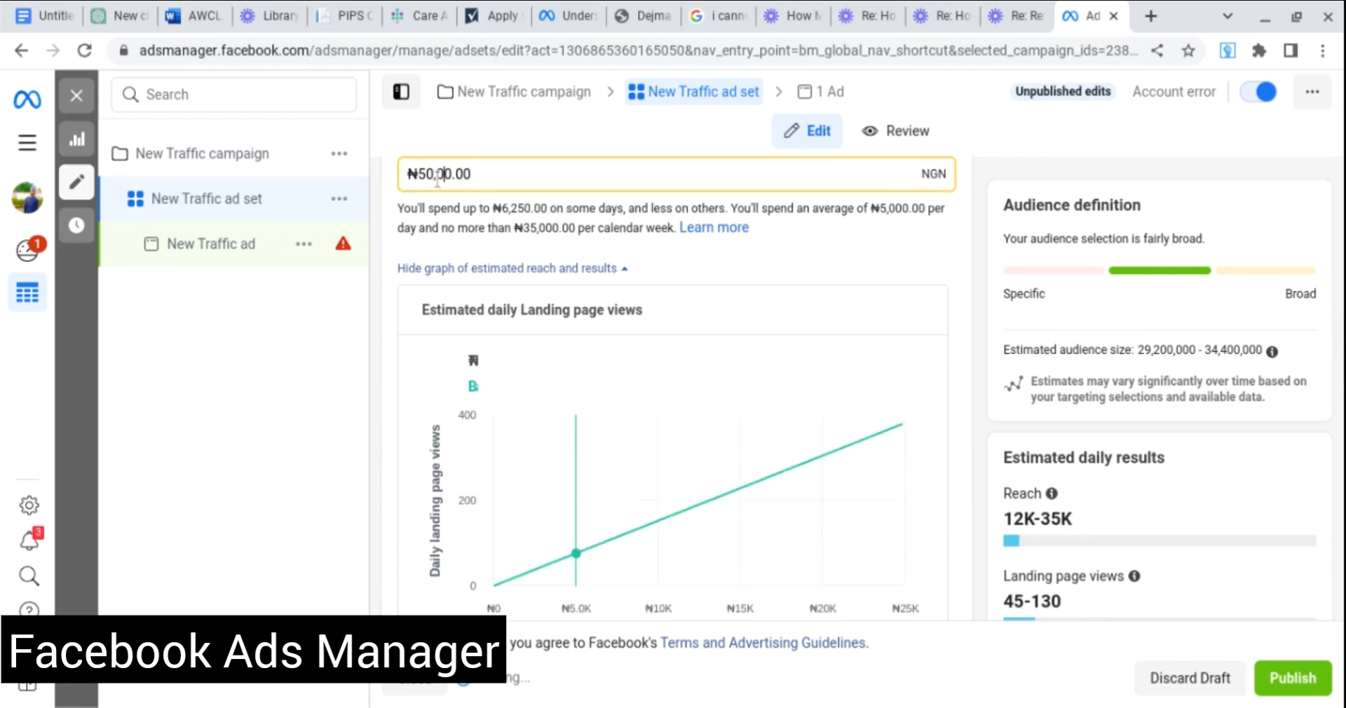
key(BackSpace)
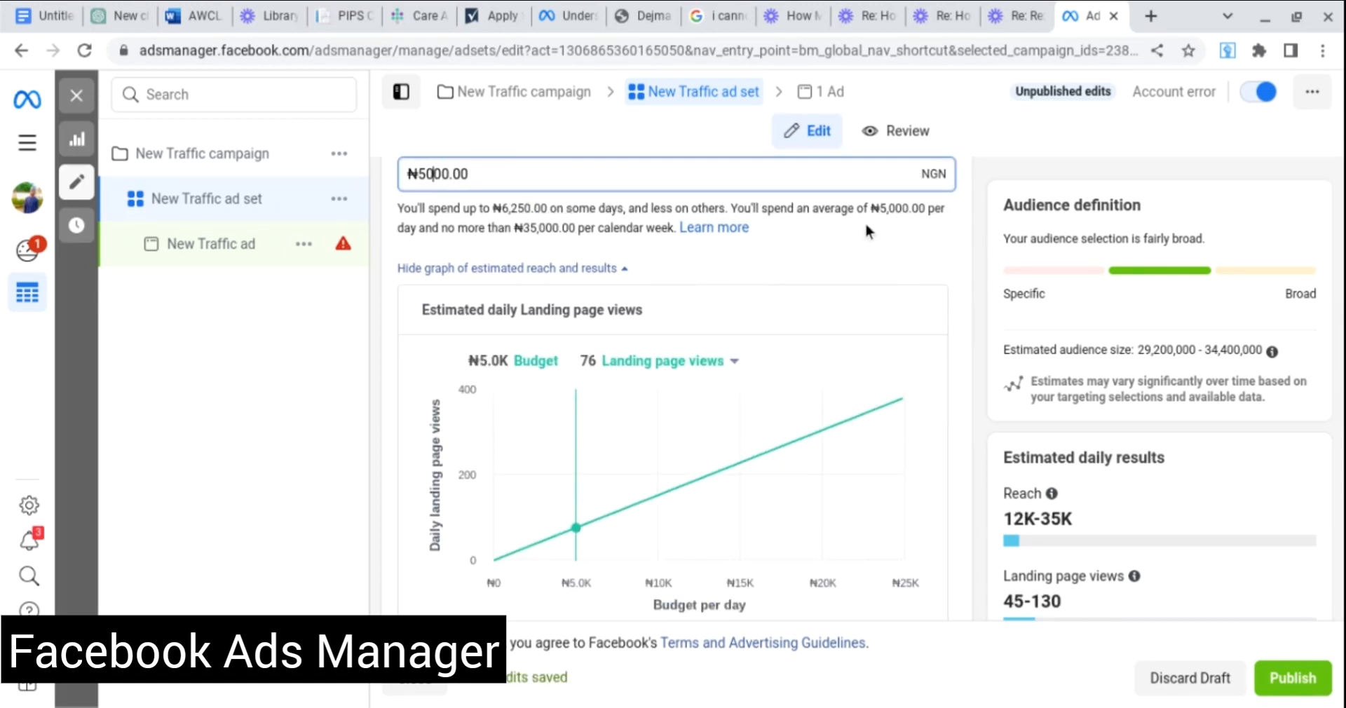
scroll(853, 243, down, 3)
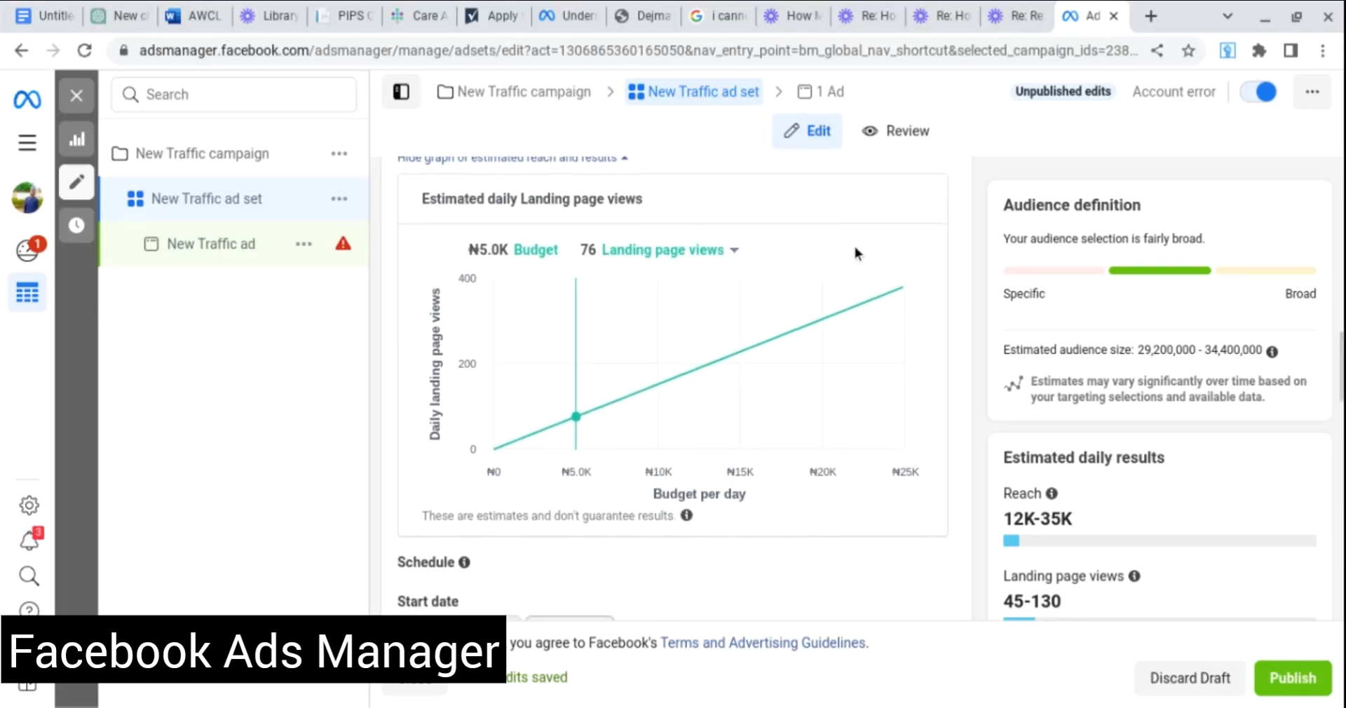
scroll(853, 243, down, 3)
scroll(853, 243, down, 2)
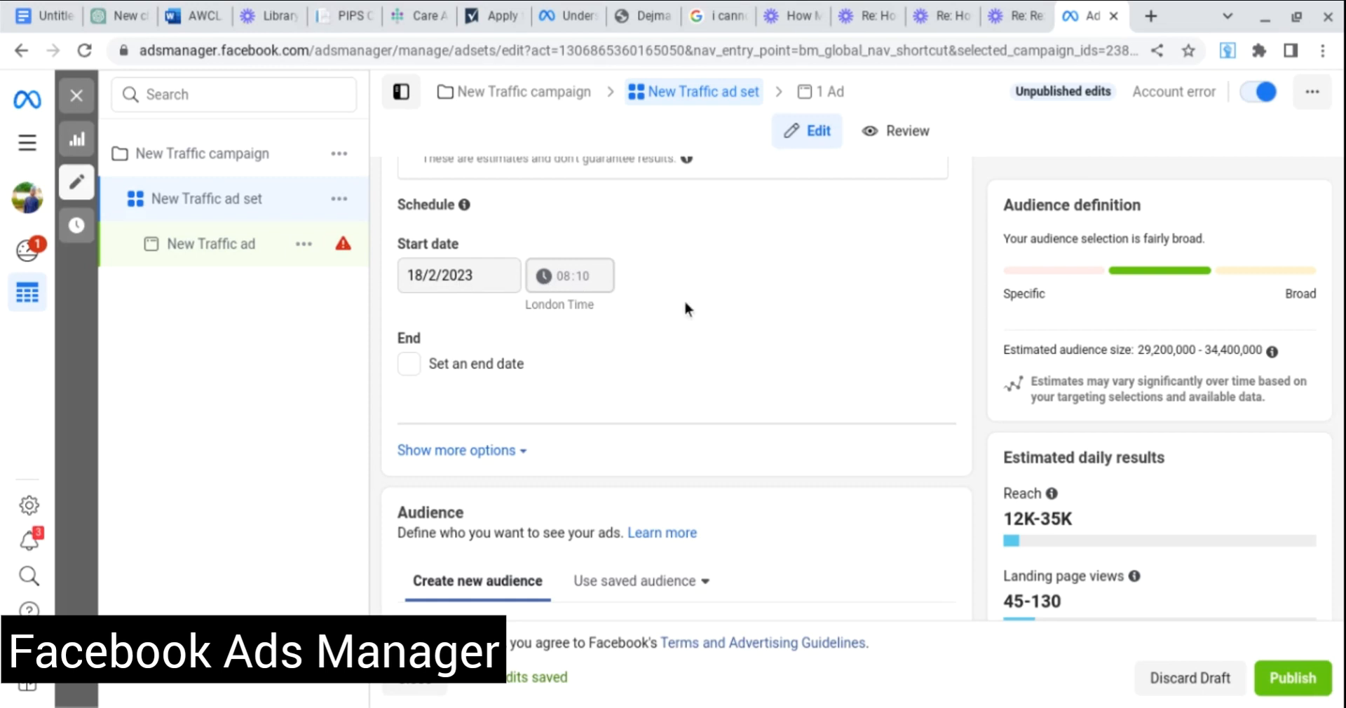
scroll(686, 303, down, 2)
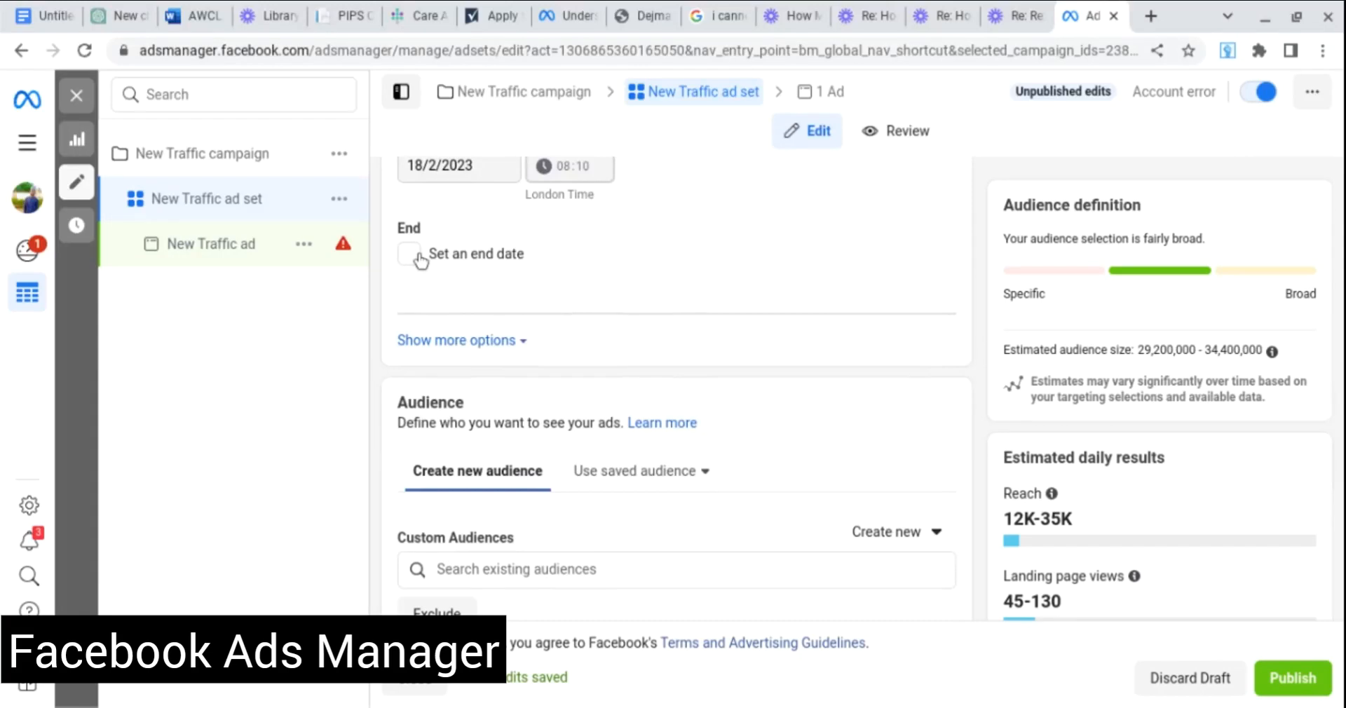
scroll(836, 245, up, 1)
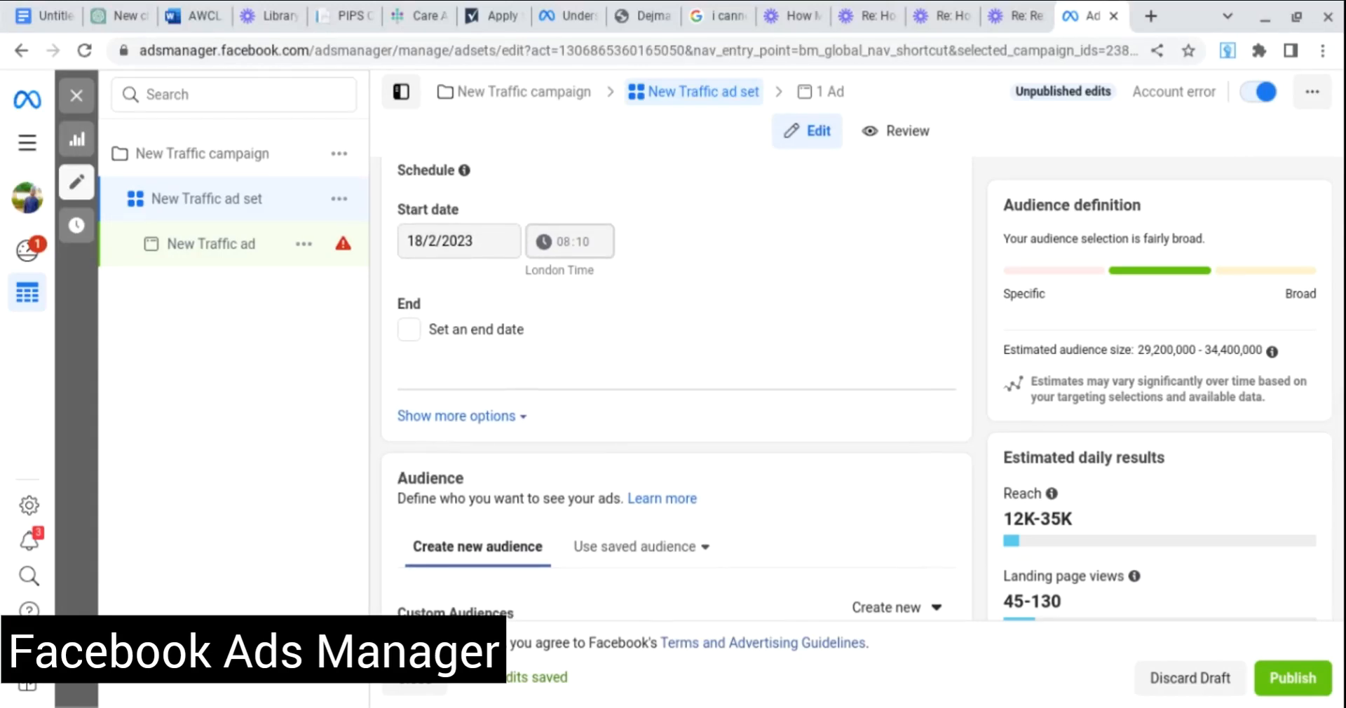
scroll(677, 386, down, 2)
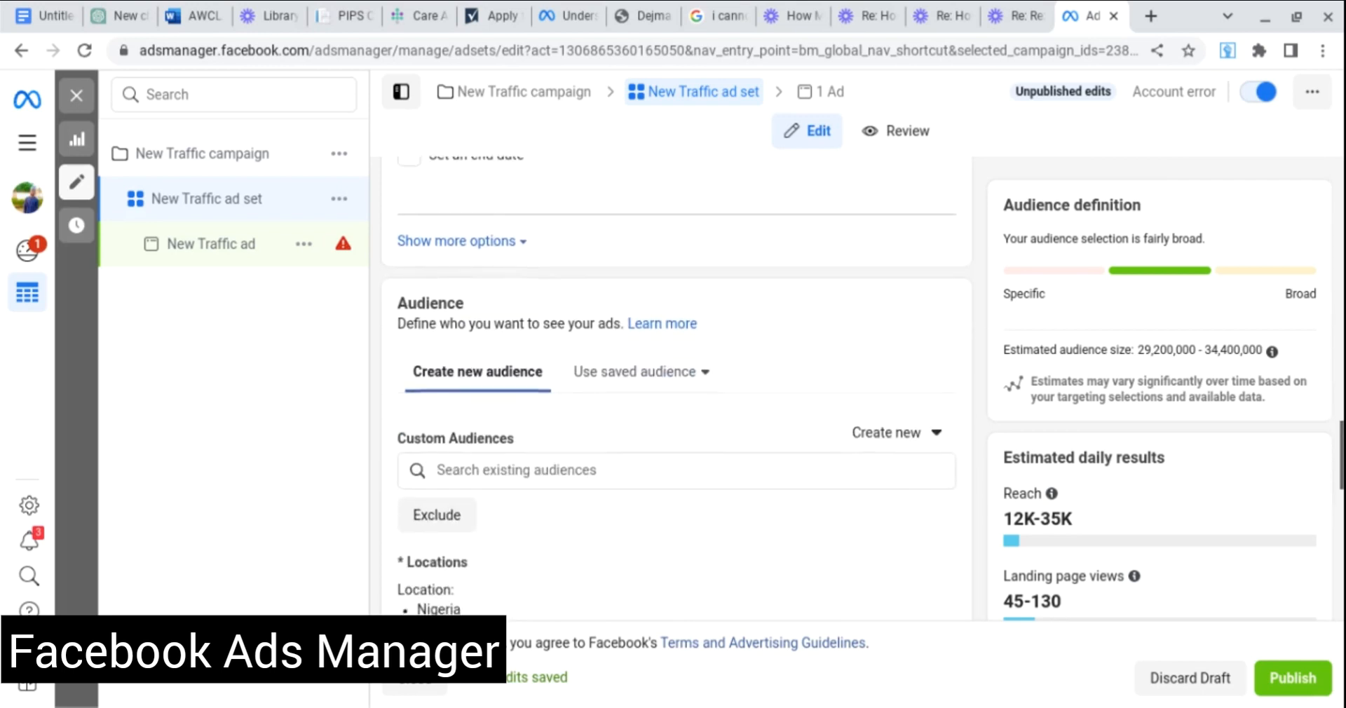
scroll(678, 386, down, 2)
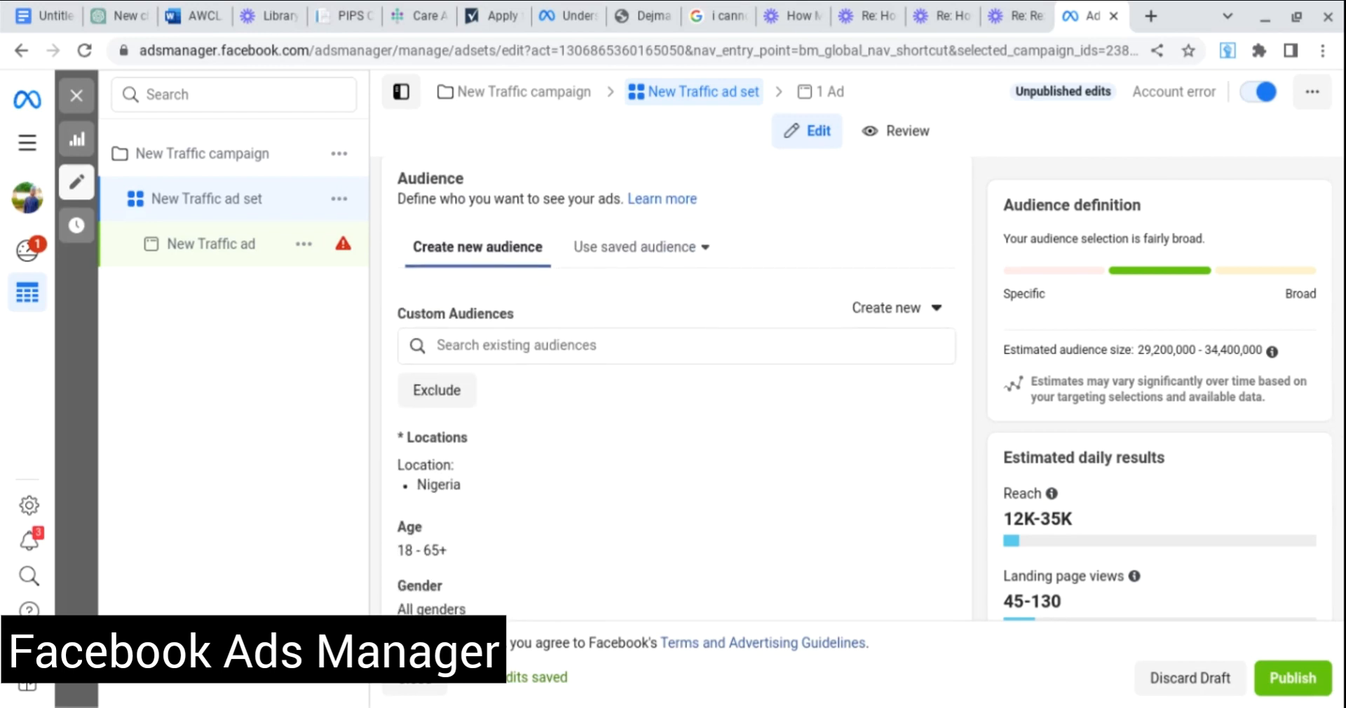
scroll(676, 389, down, 1)
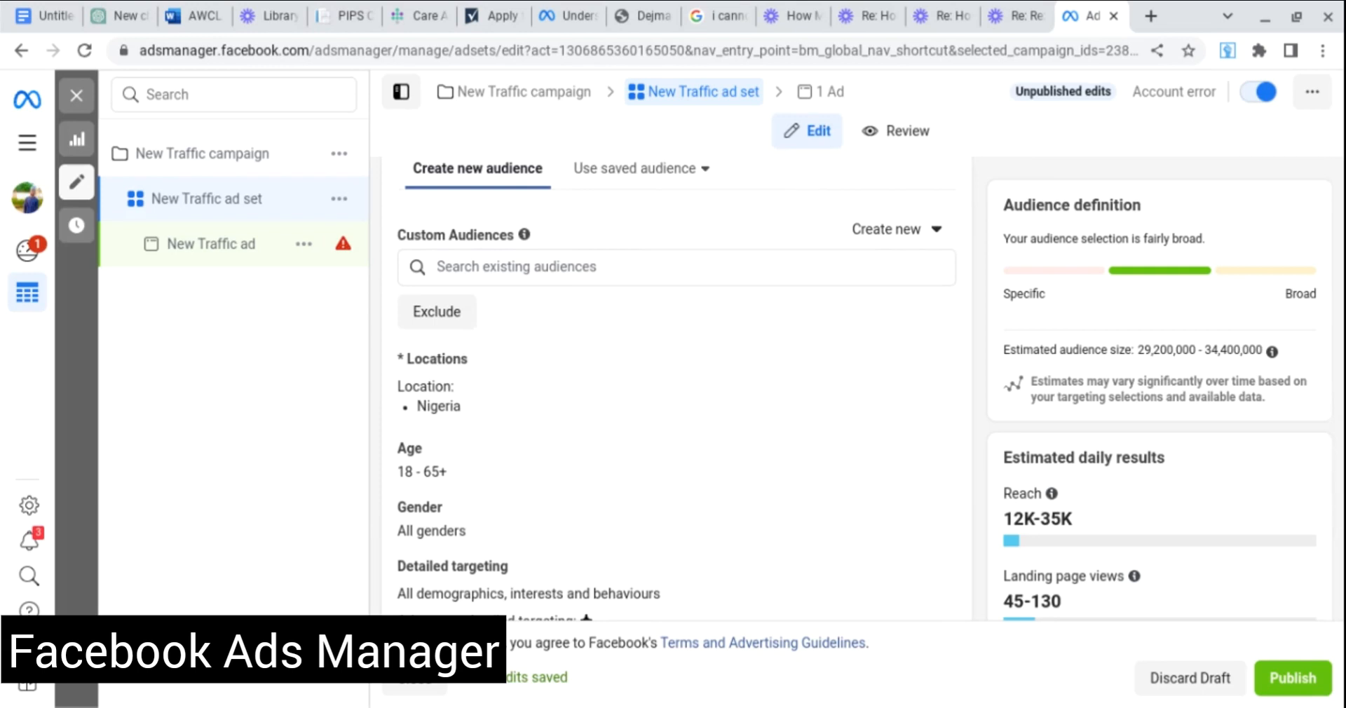
scroll(678, 389, up, 1)
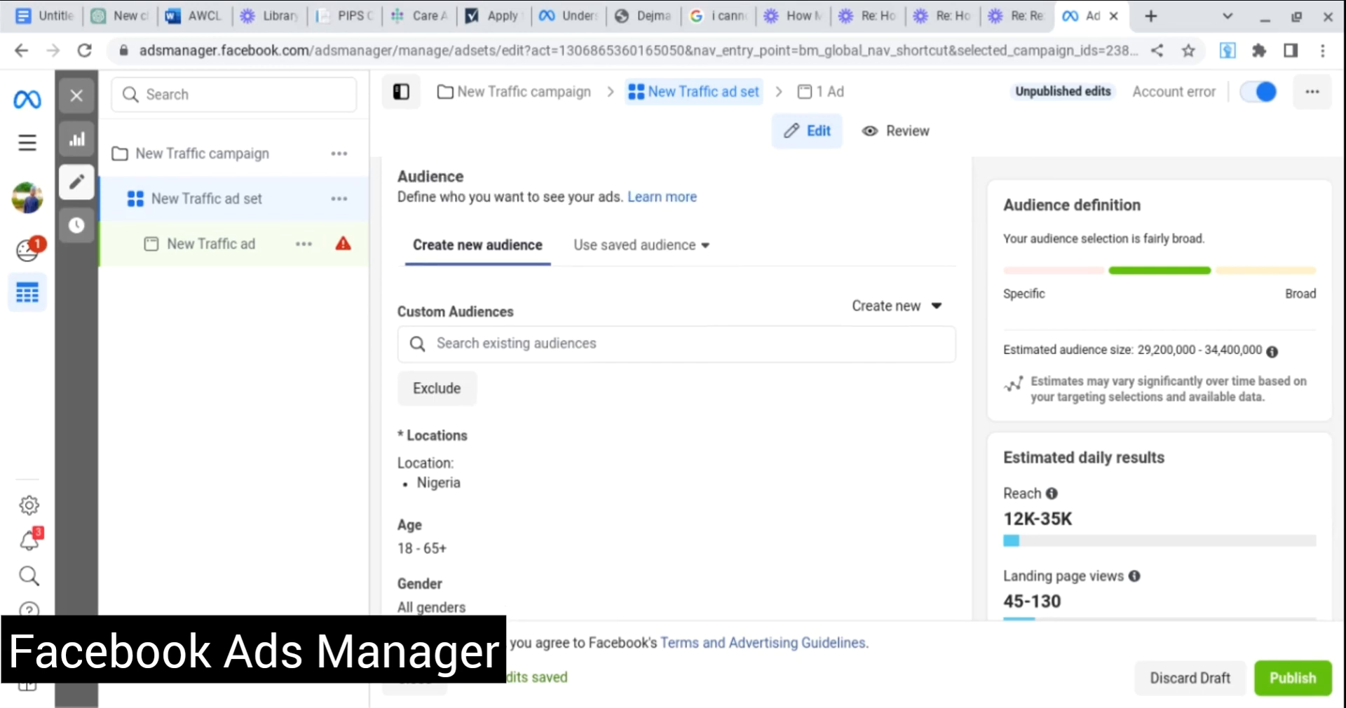
scroll(791, 269, down, 1)
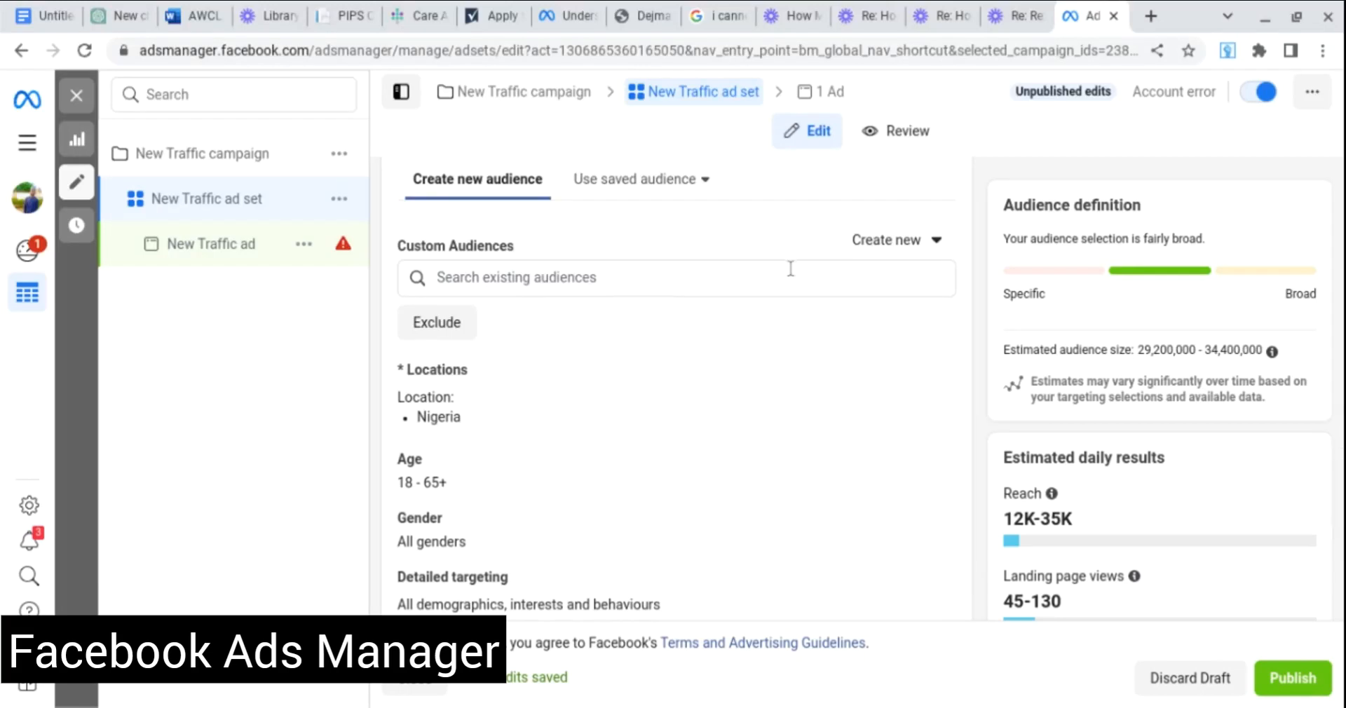
scroll(790, 269, down, 1)
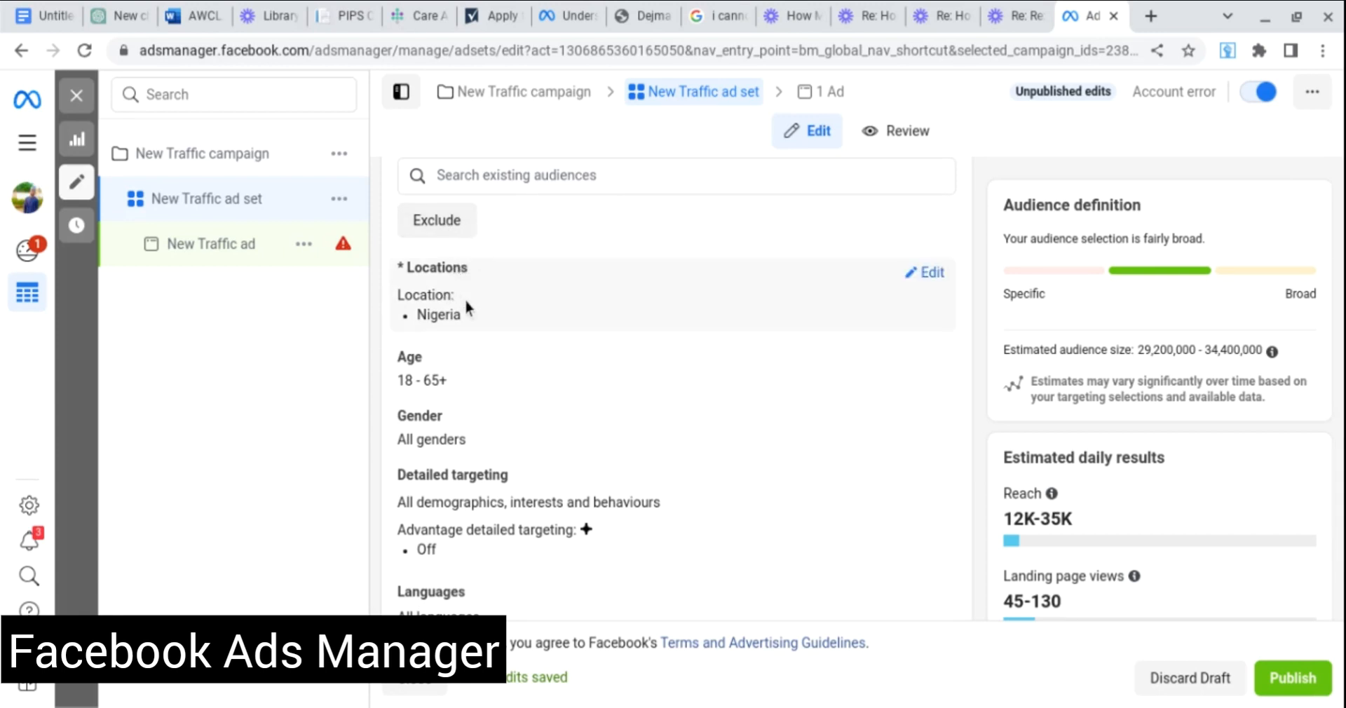
scroll(466, 301, down, 1)
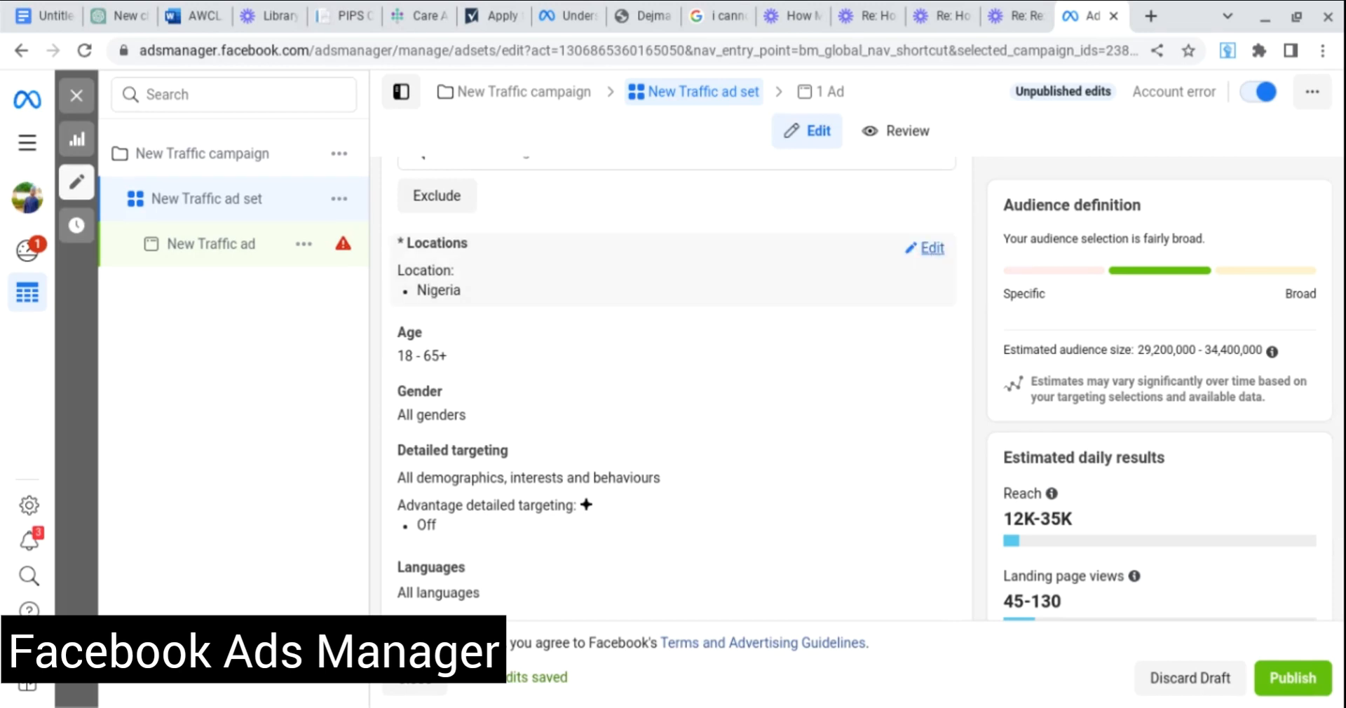
Expand Locations and Gender targeting for editing, leaving Nigeria and All genders unchanged.
click(927, 249)
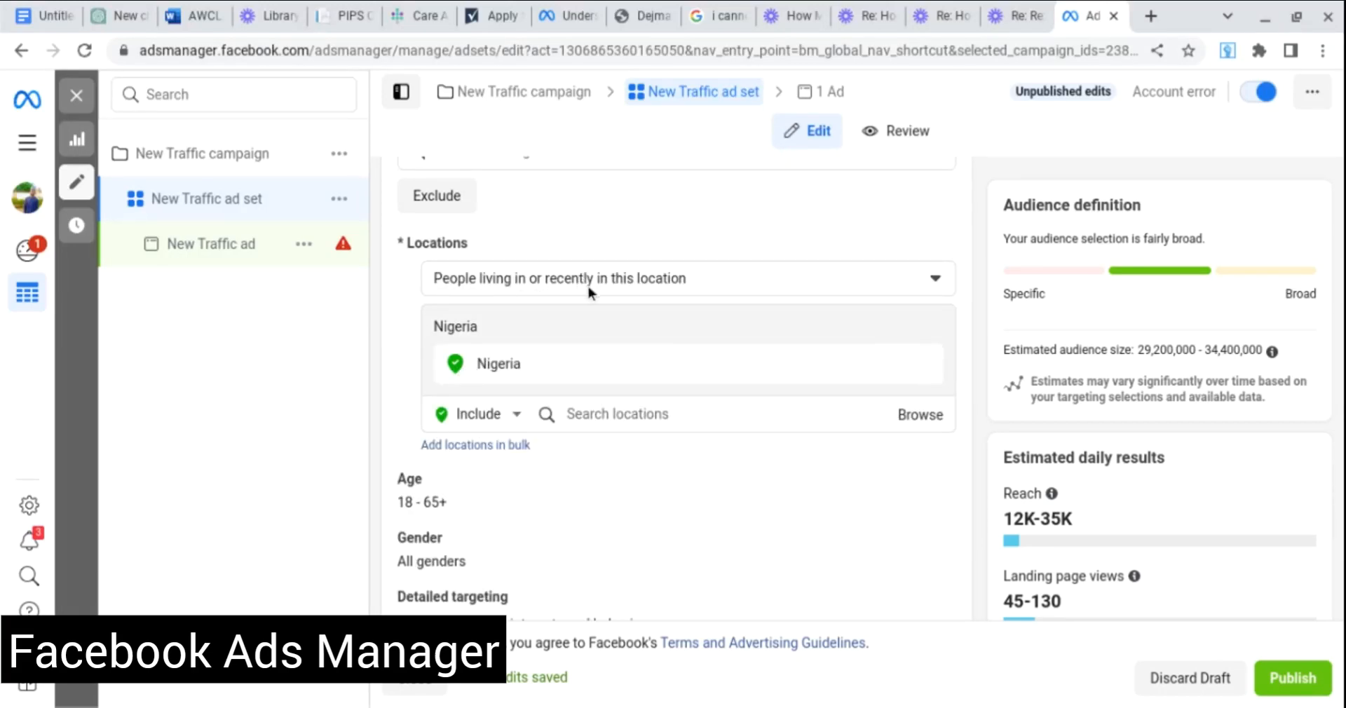
scroll(588, 286, down, 3)
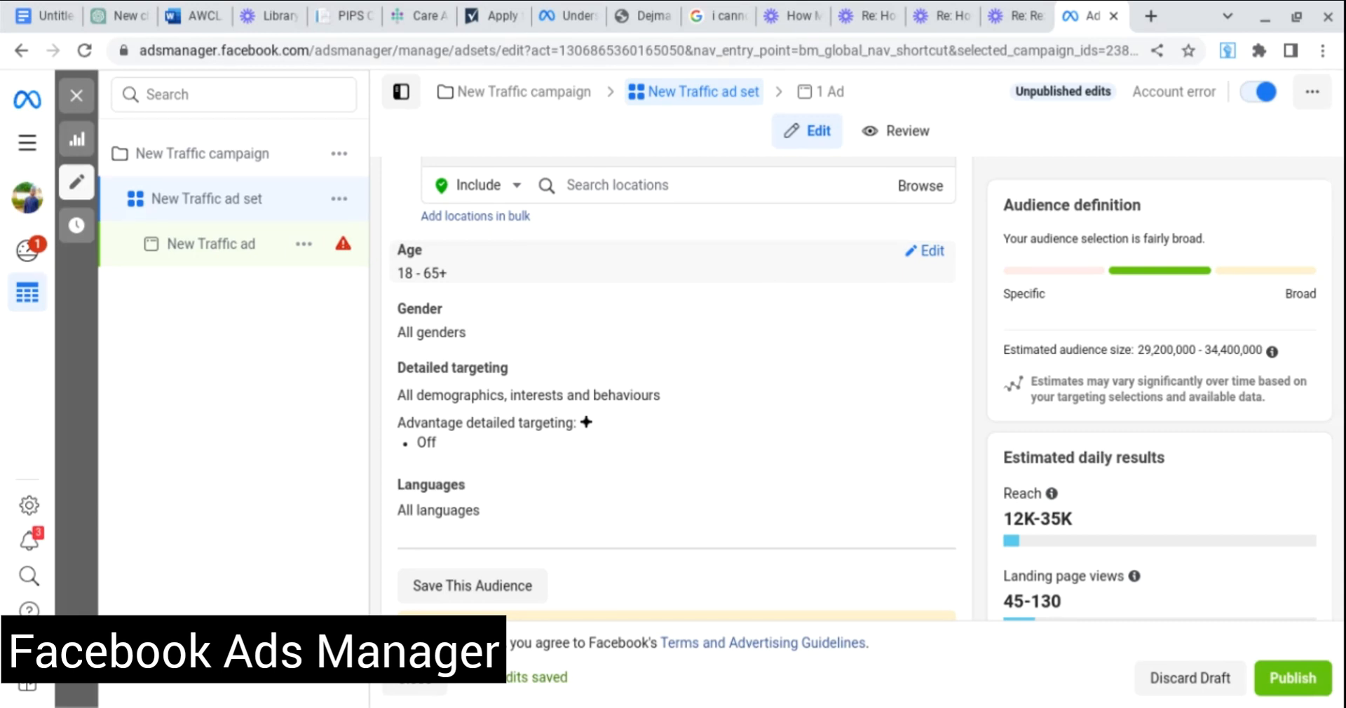
scroll(600, 274, down, 1)
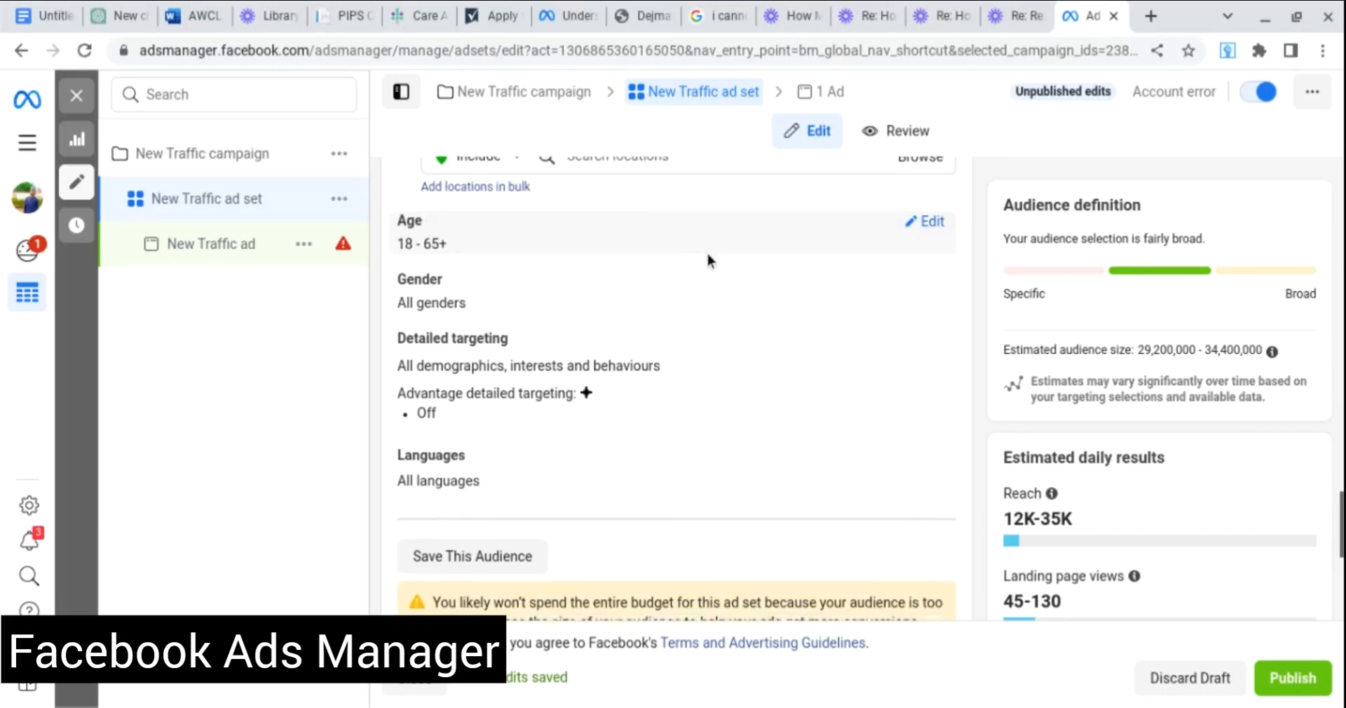
scroll(705, 249, down, 2)
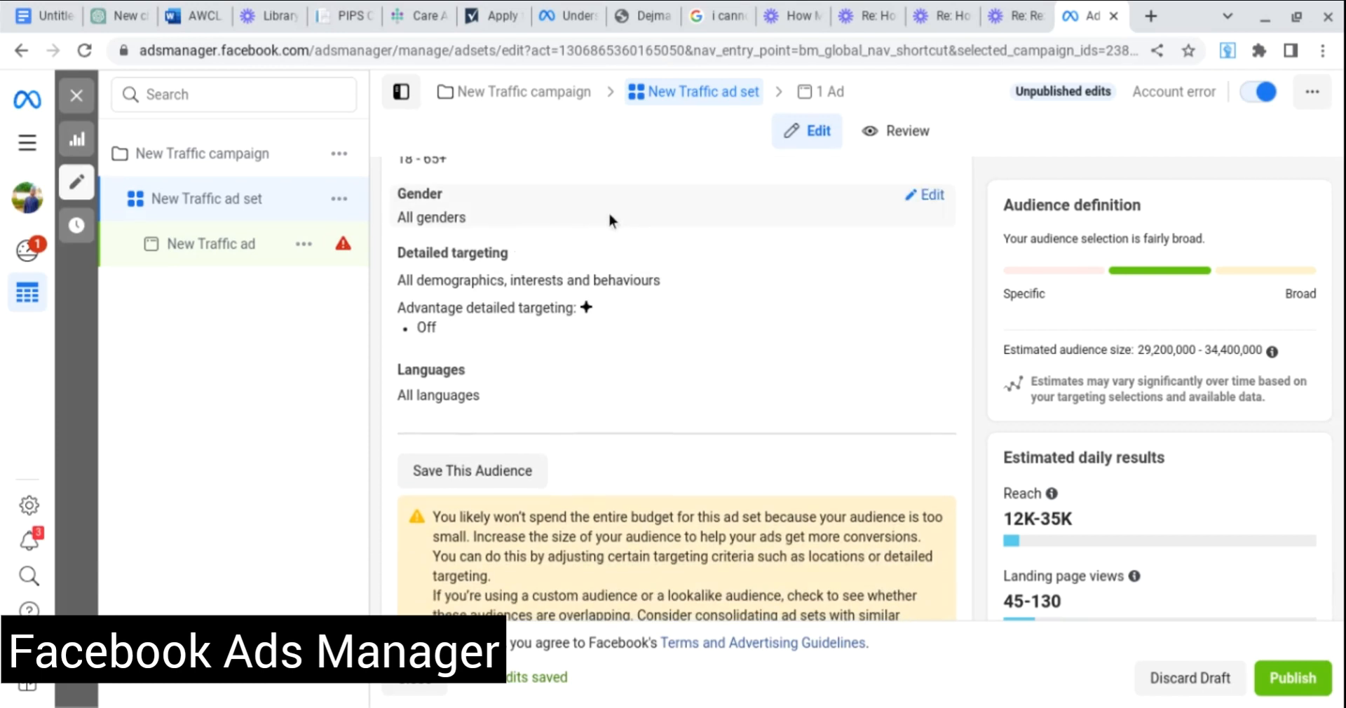
click(921, 197)
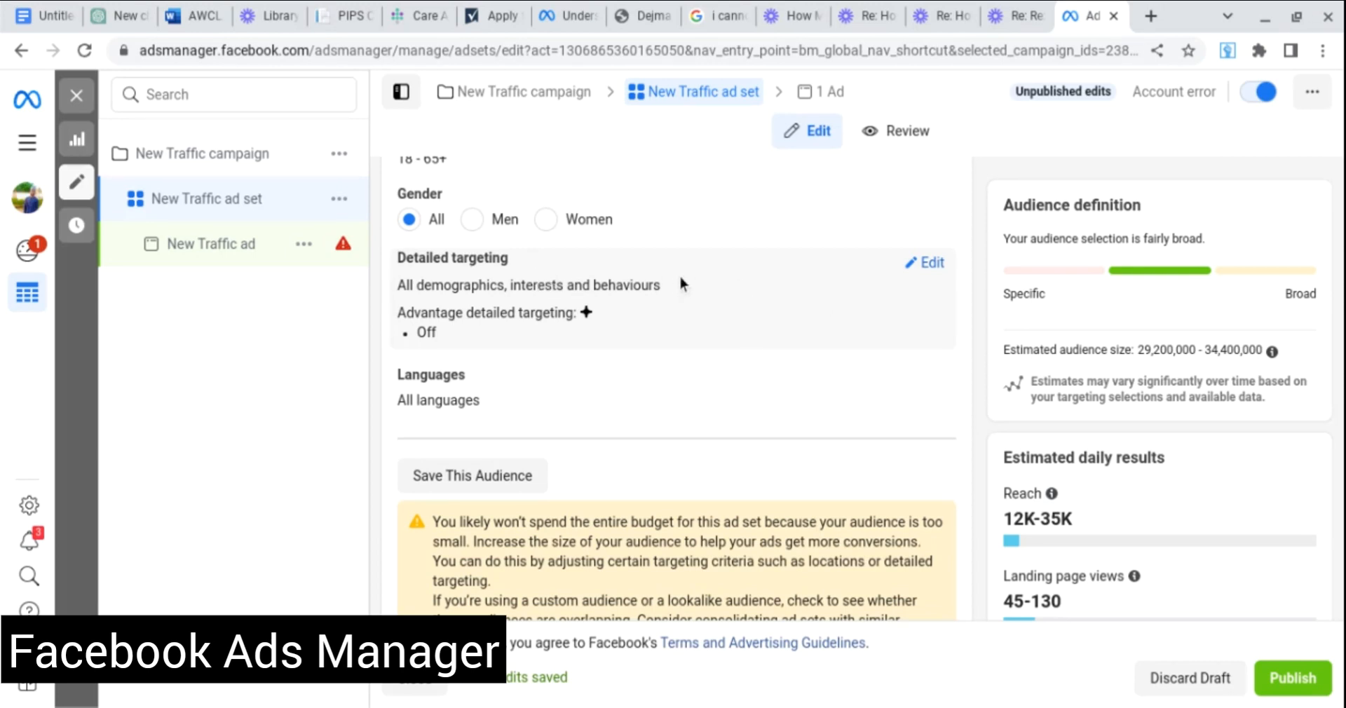
scroll(630, 280, down, 2)
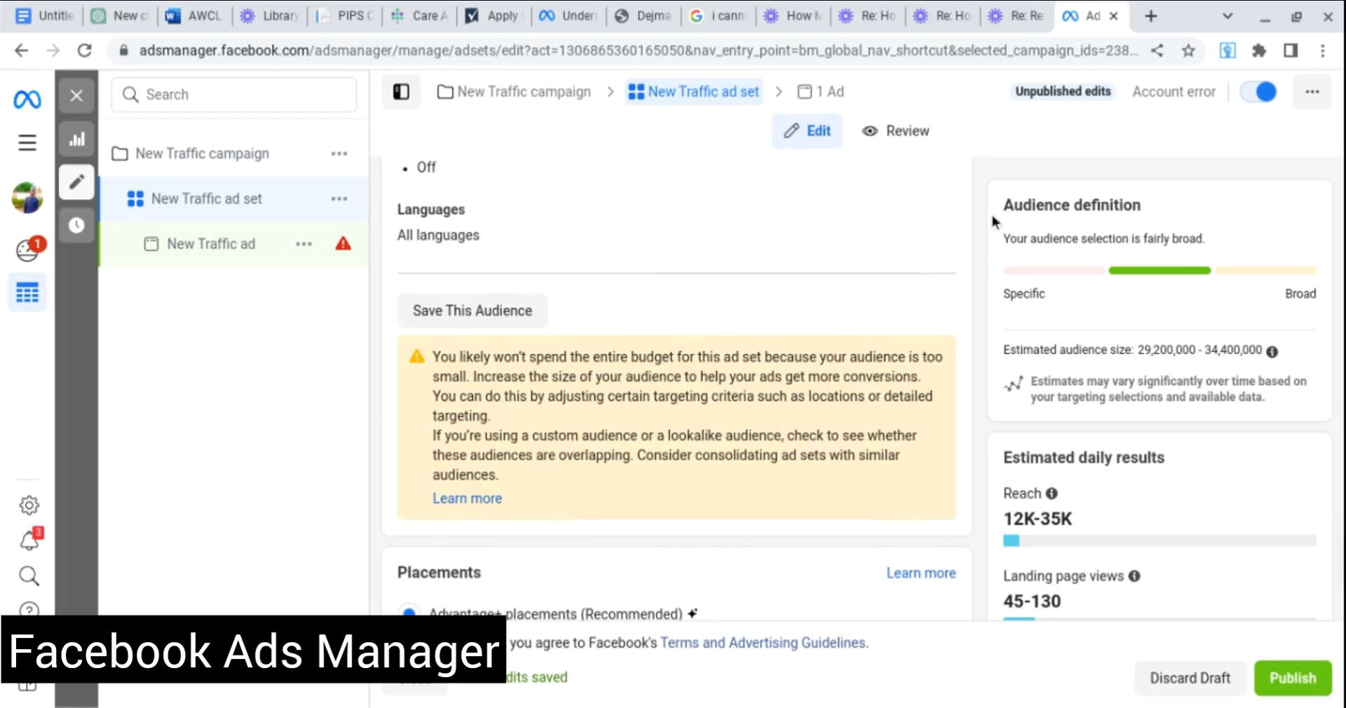
scroll(768, 258, down, 2)
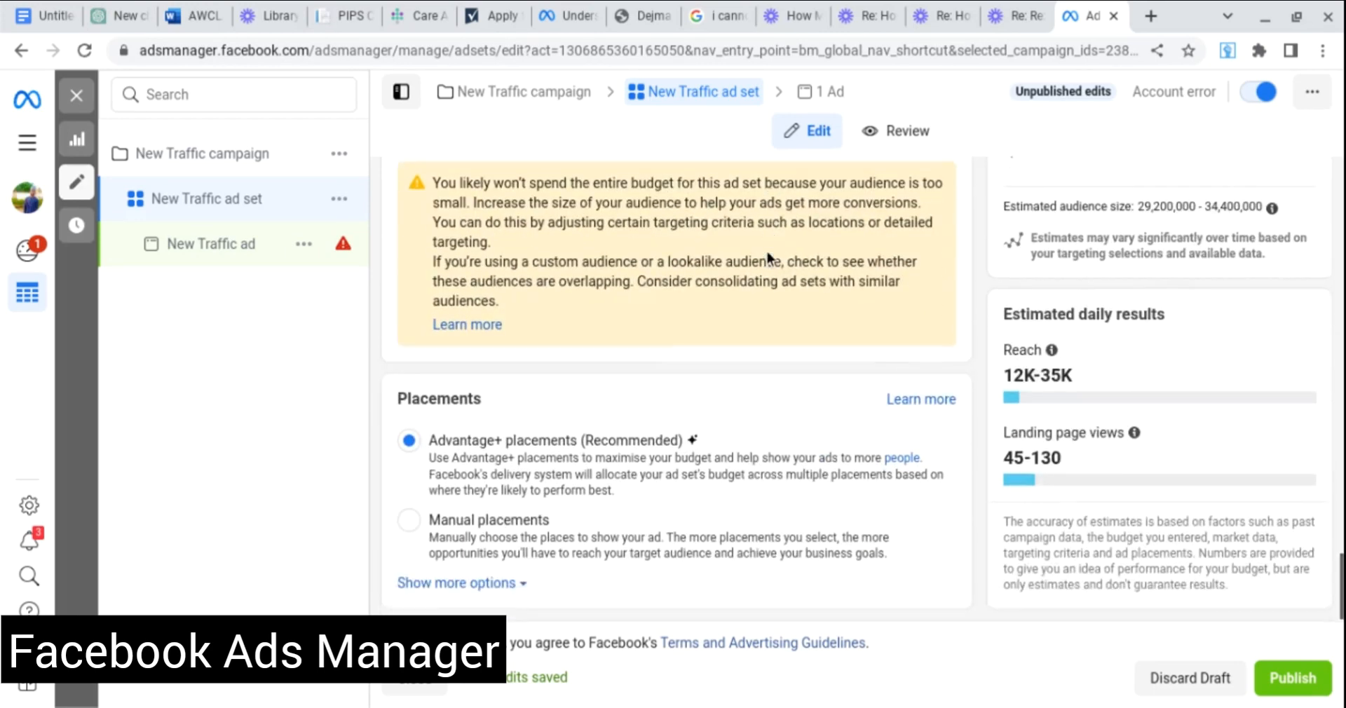
scroll(767, 253, up, 3)
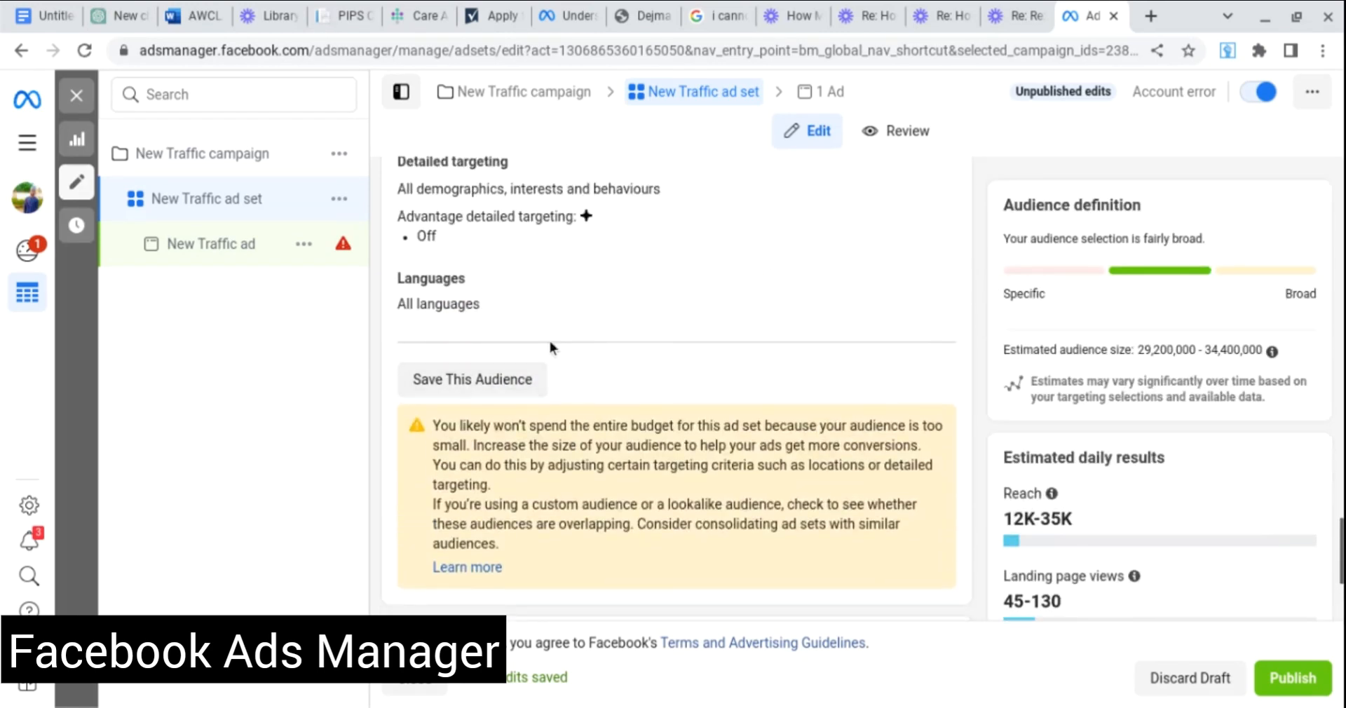
scroll(551, 345, down, 3)
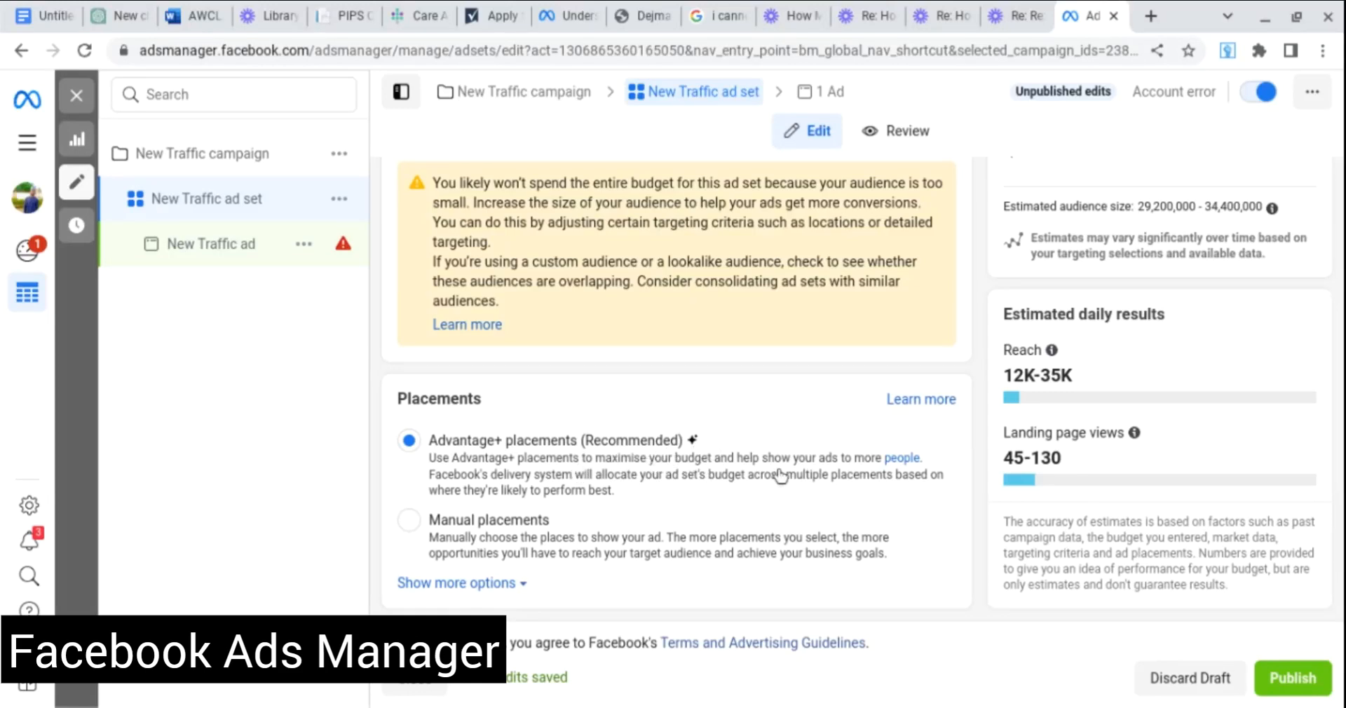
Choose Manual placements and confirm both Mobile and Desktop devices stay included.
click(411, 526)
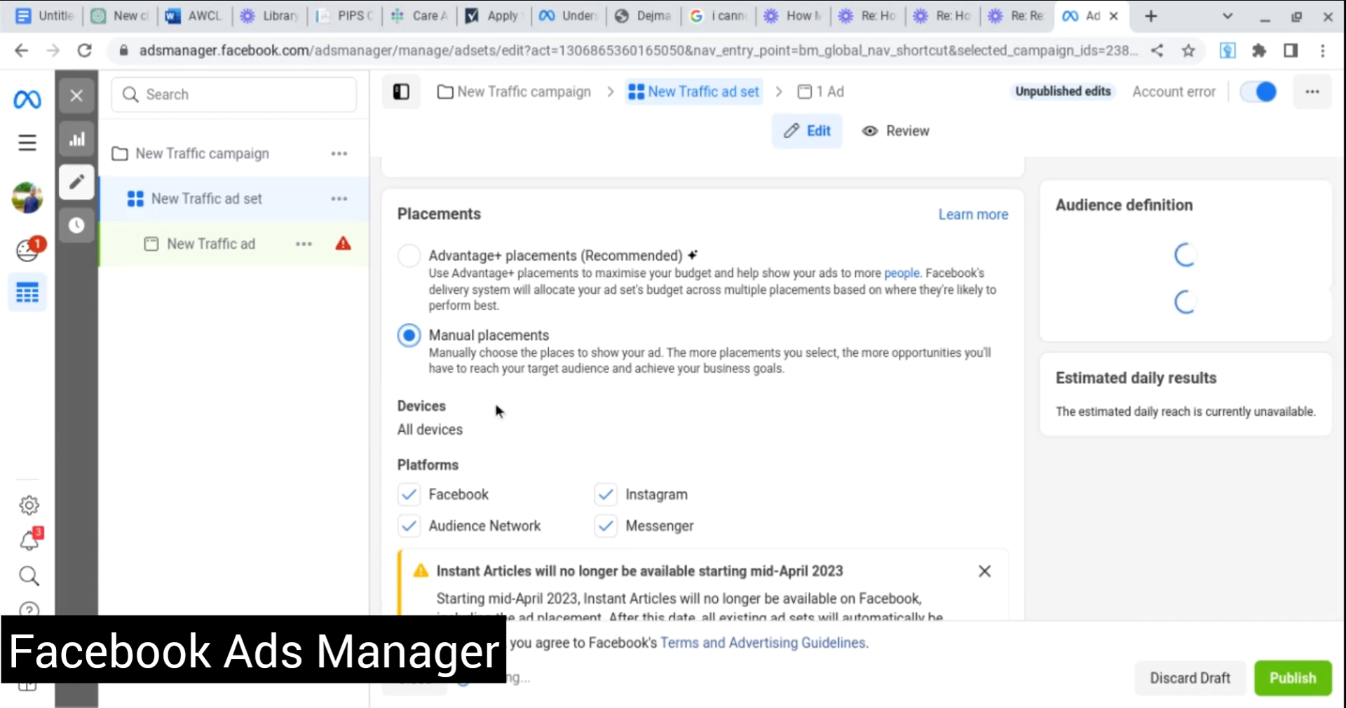
scroll(631, 388, down, 3)
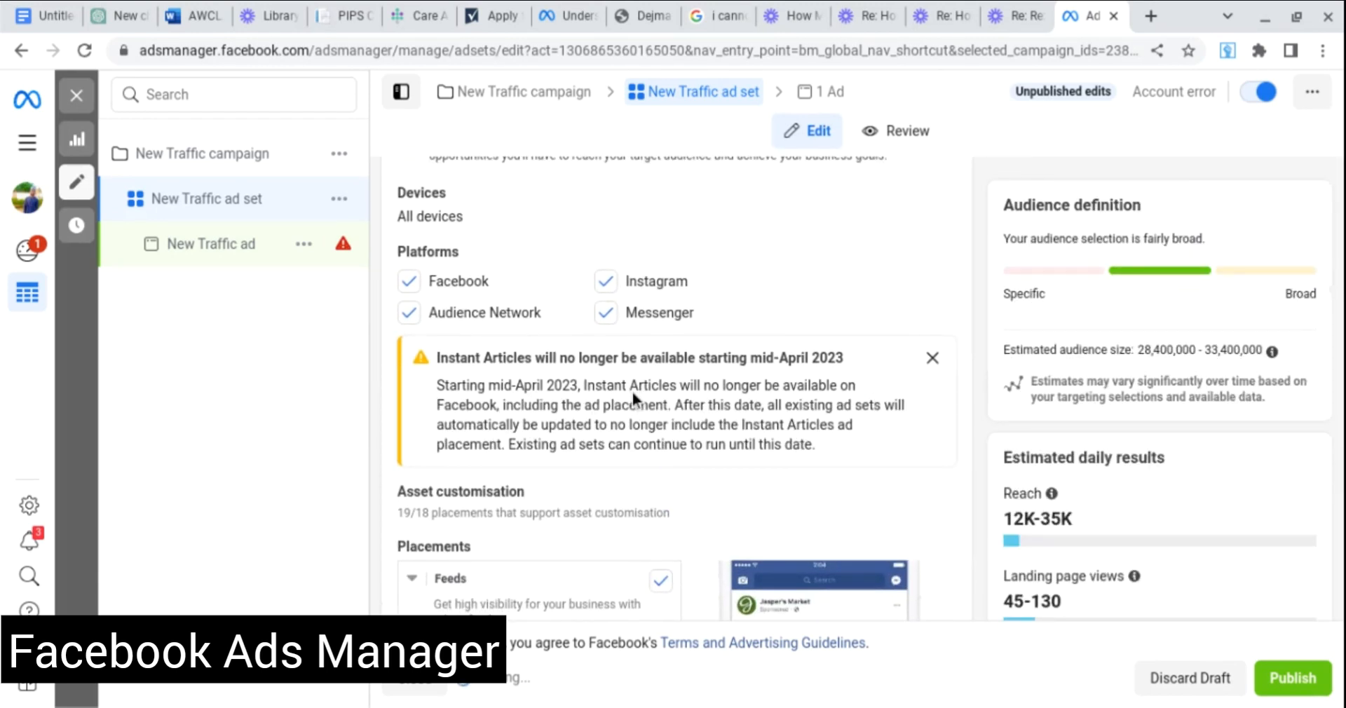
mouse_move(451, 215)
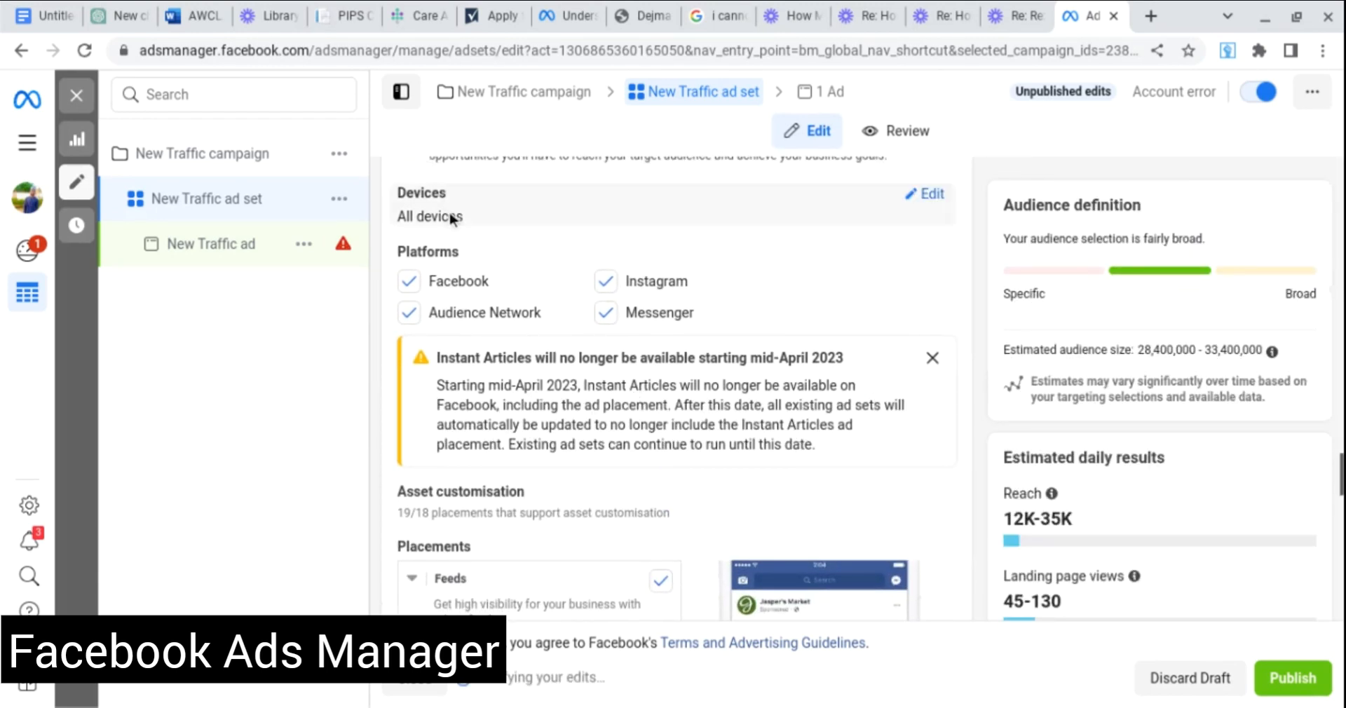
click(932, 196)
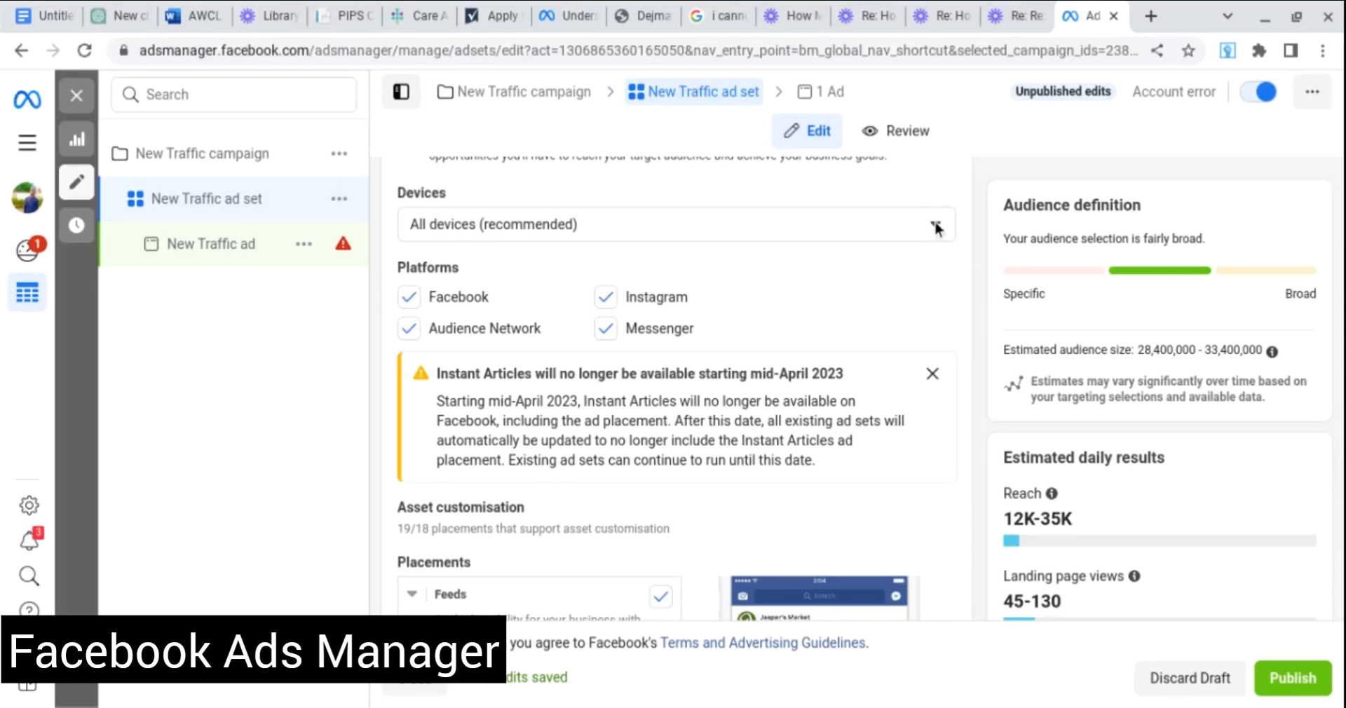
click(937, 228)
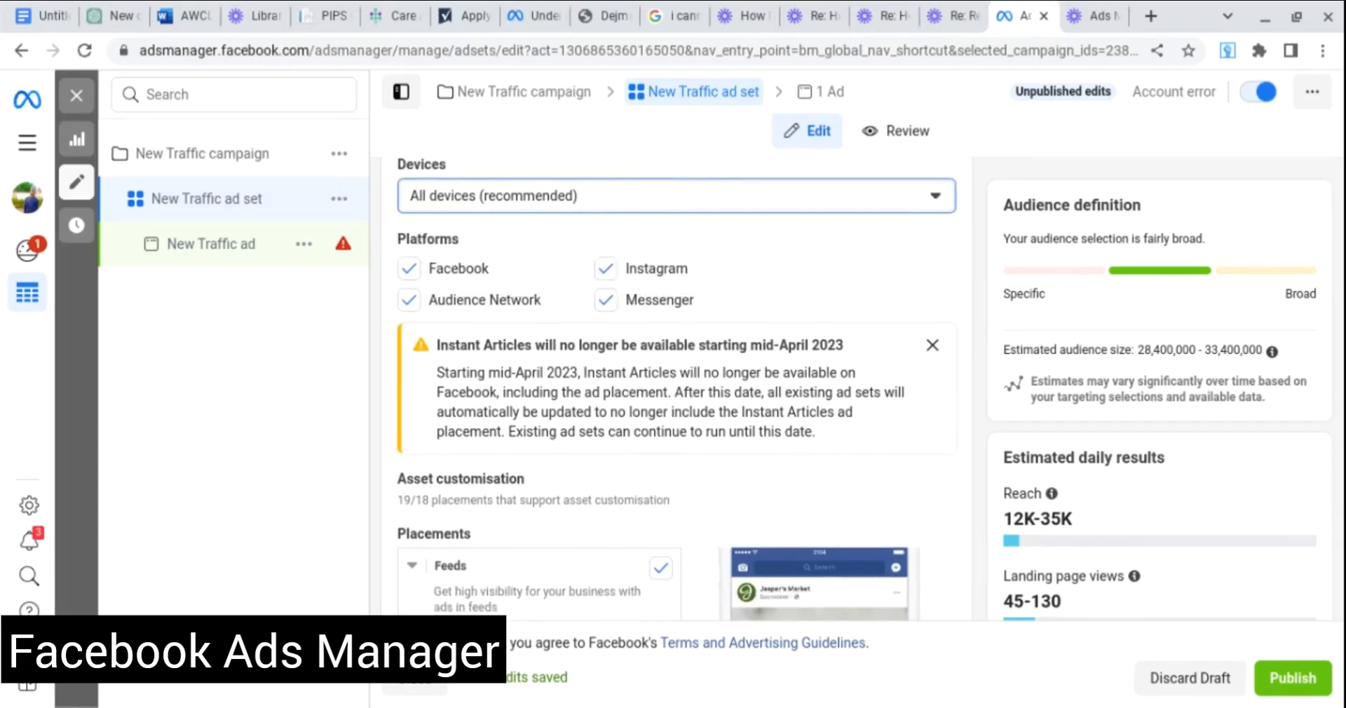
scroll(937, 195, up, 2)
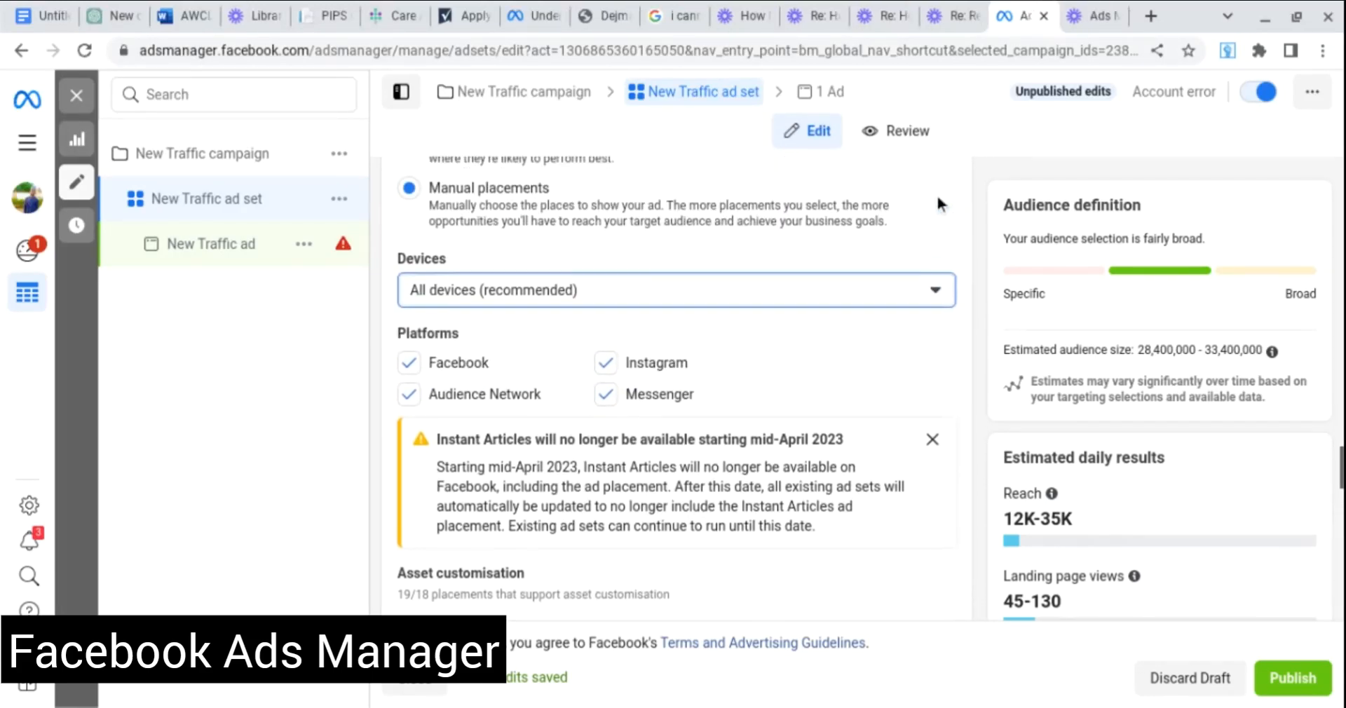
click(936, 294)
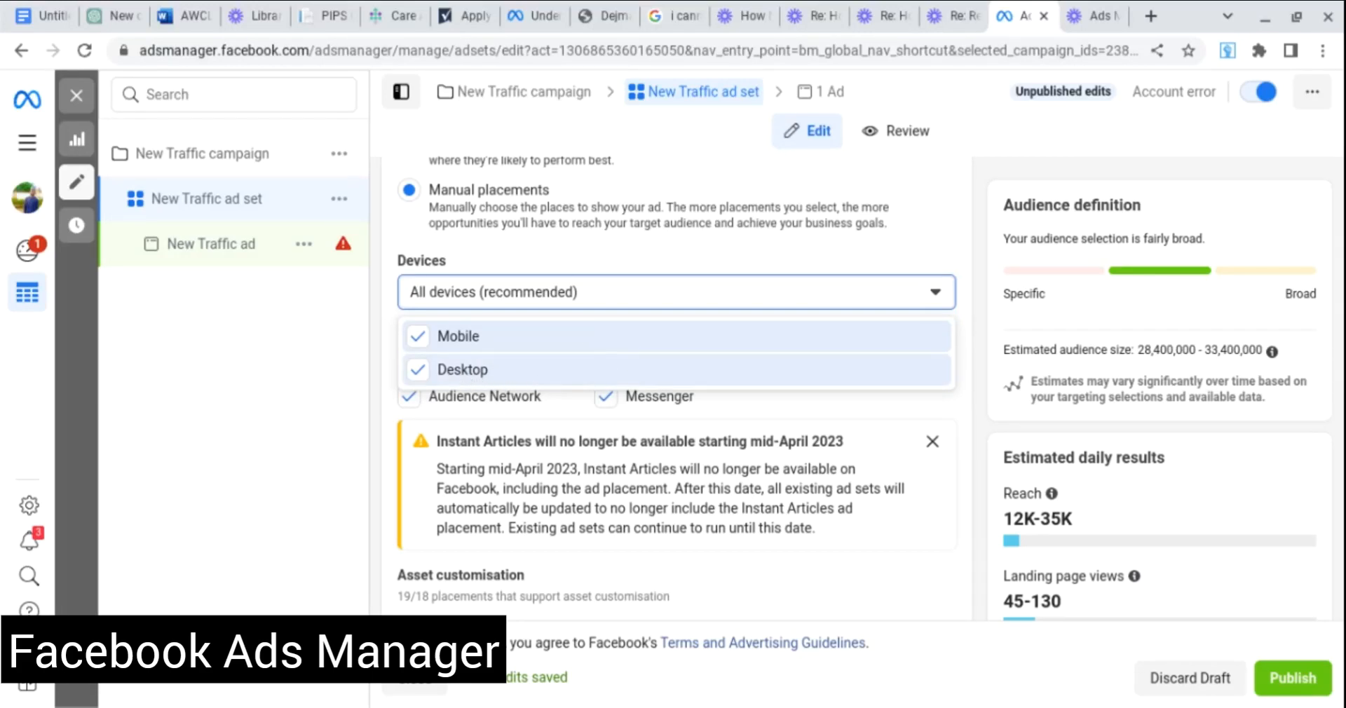
scroll(965, 244, down, 1)
scroll(962, 242, down, 1)
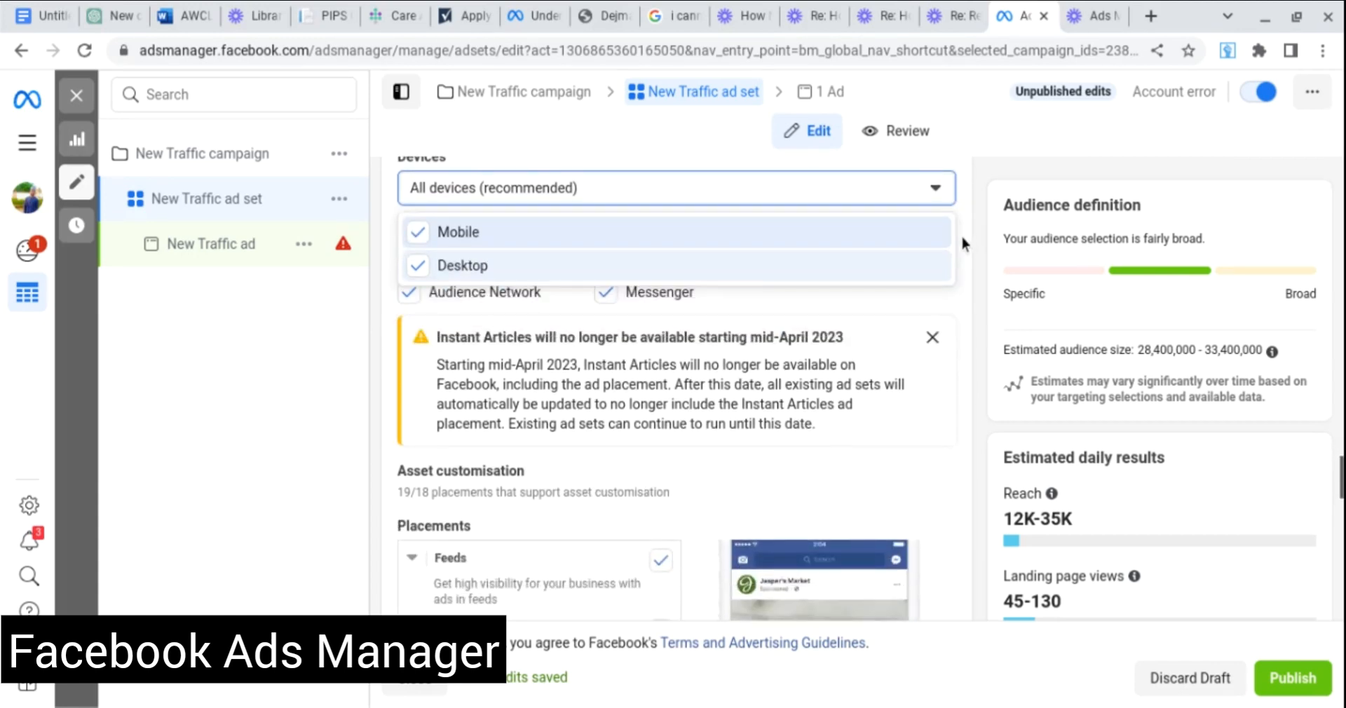
click(935, 340)
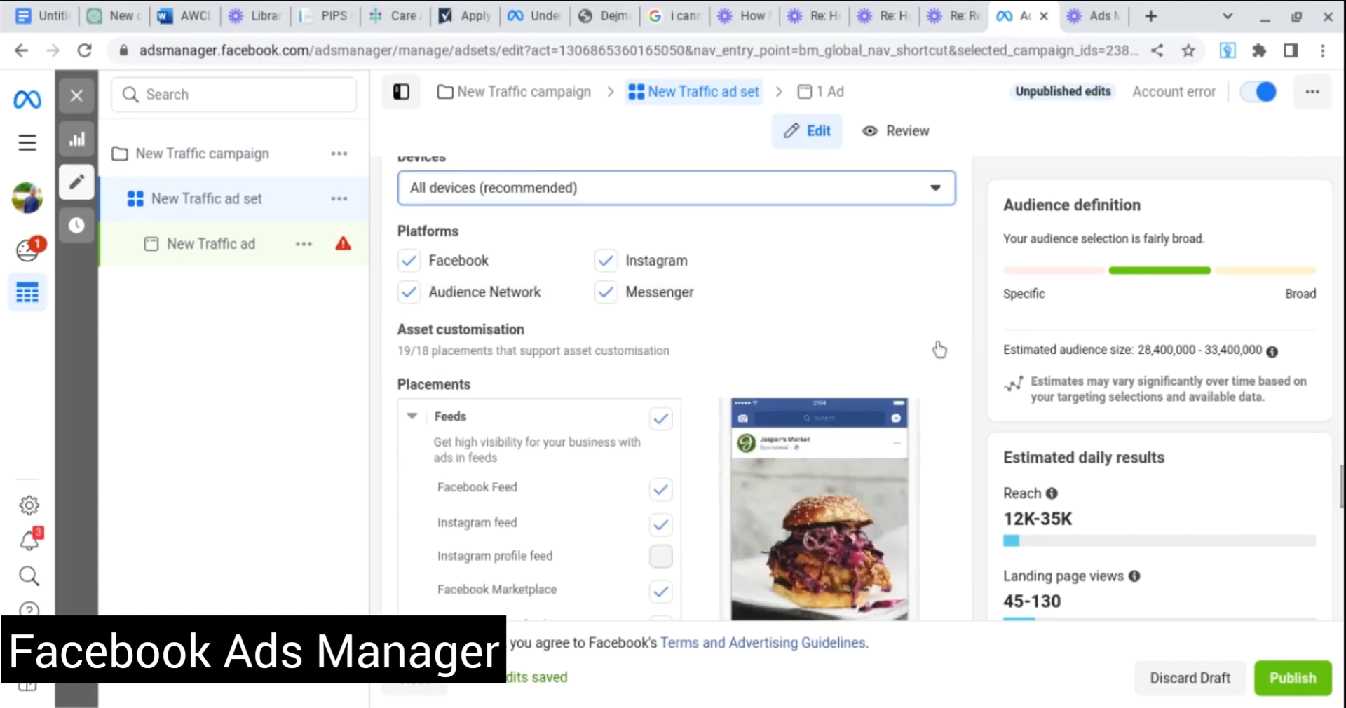
scroll(940, 349, down, 1)
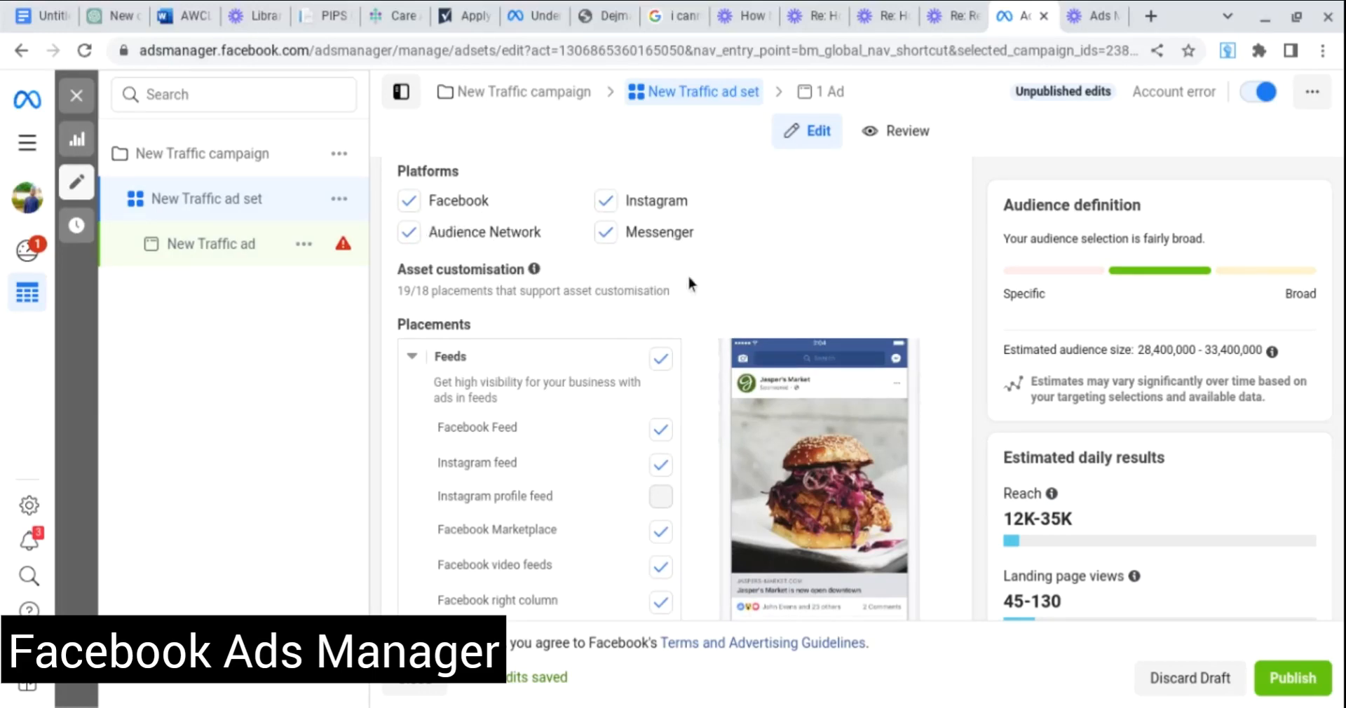
scroll(865, 218, down, 2)
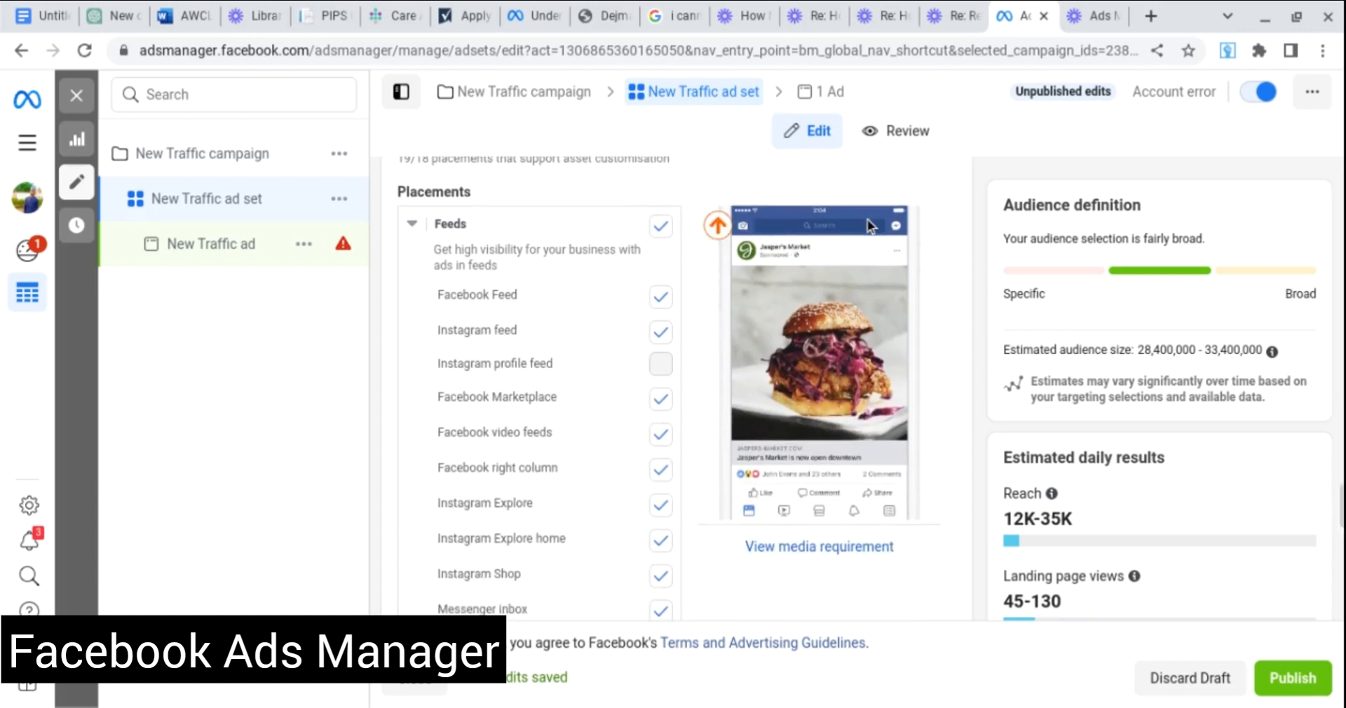
scroll(926, 210, down, 1)
scroll(923, 200, down, 5)
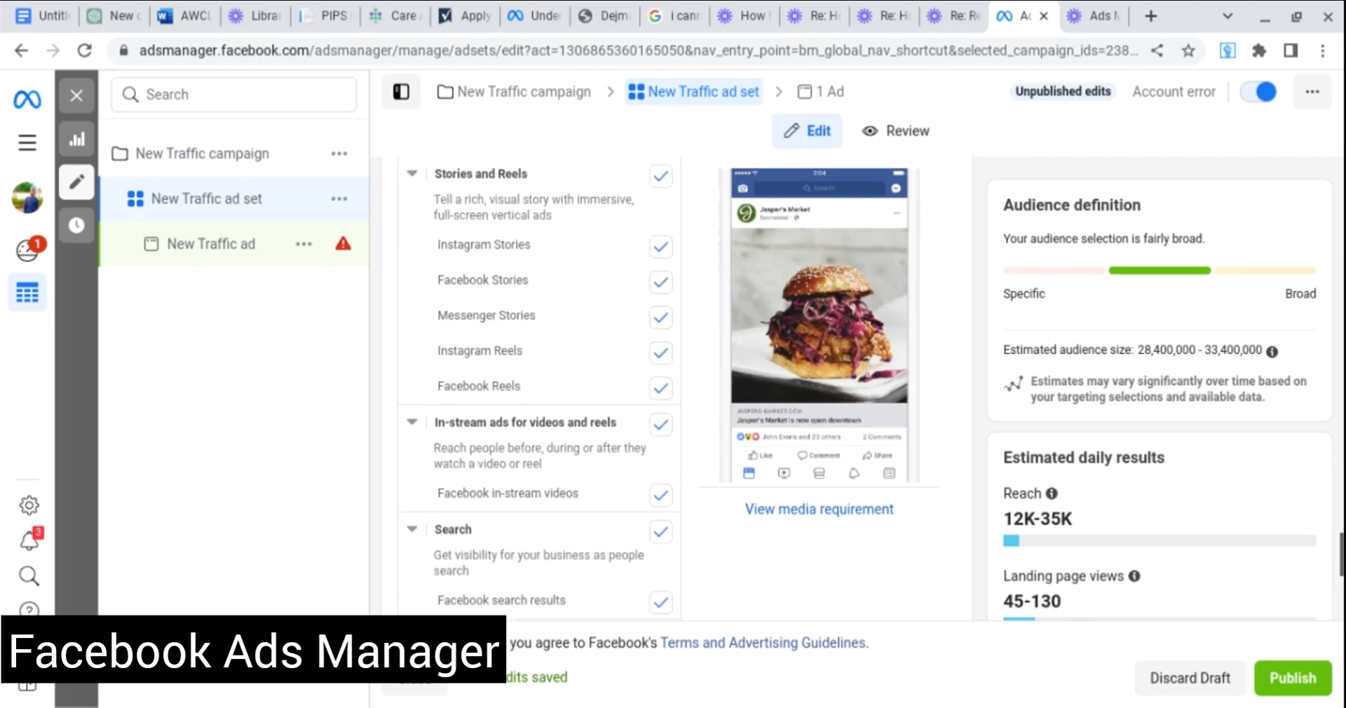
scroll(540, 392, up, 3)
scroll(540, 390, up, 4)
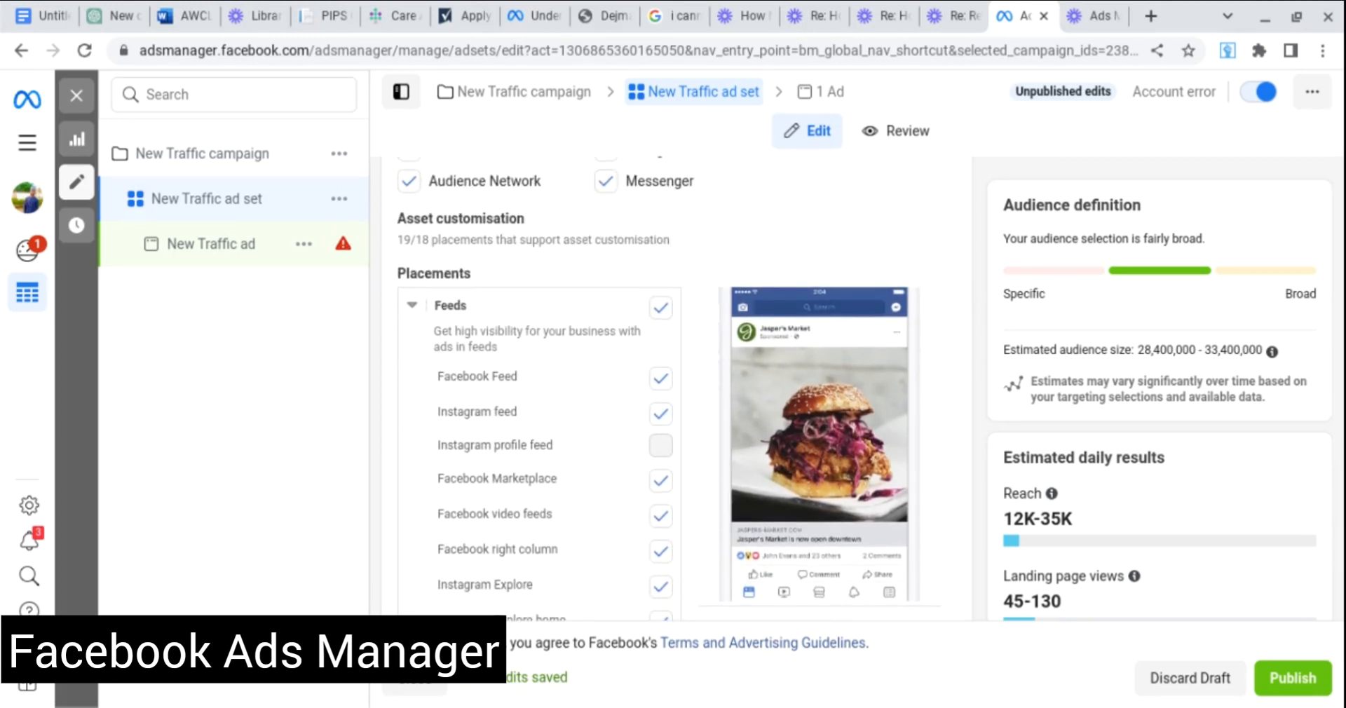
scroll(669, 393, down, 1)
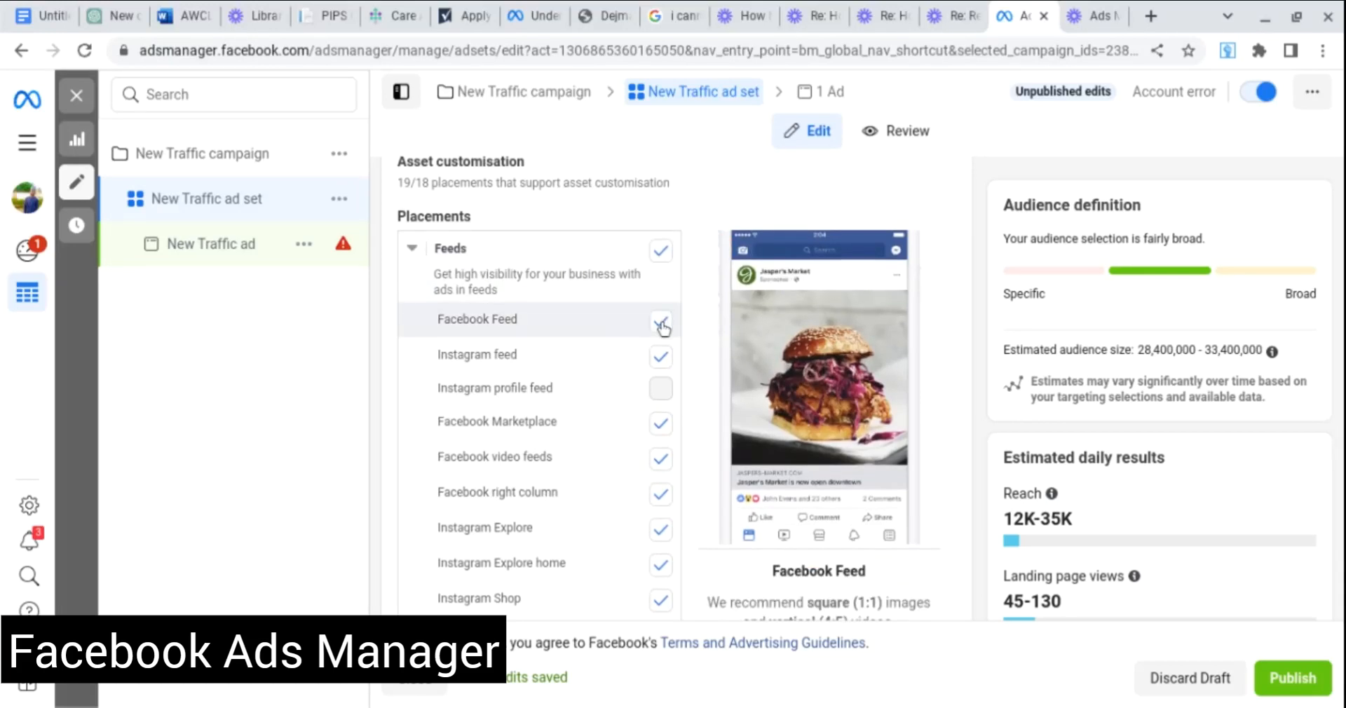
scroll(661, 351, down, 2)
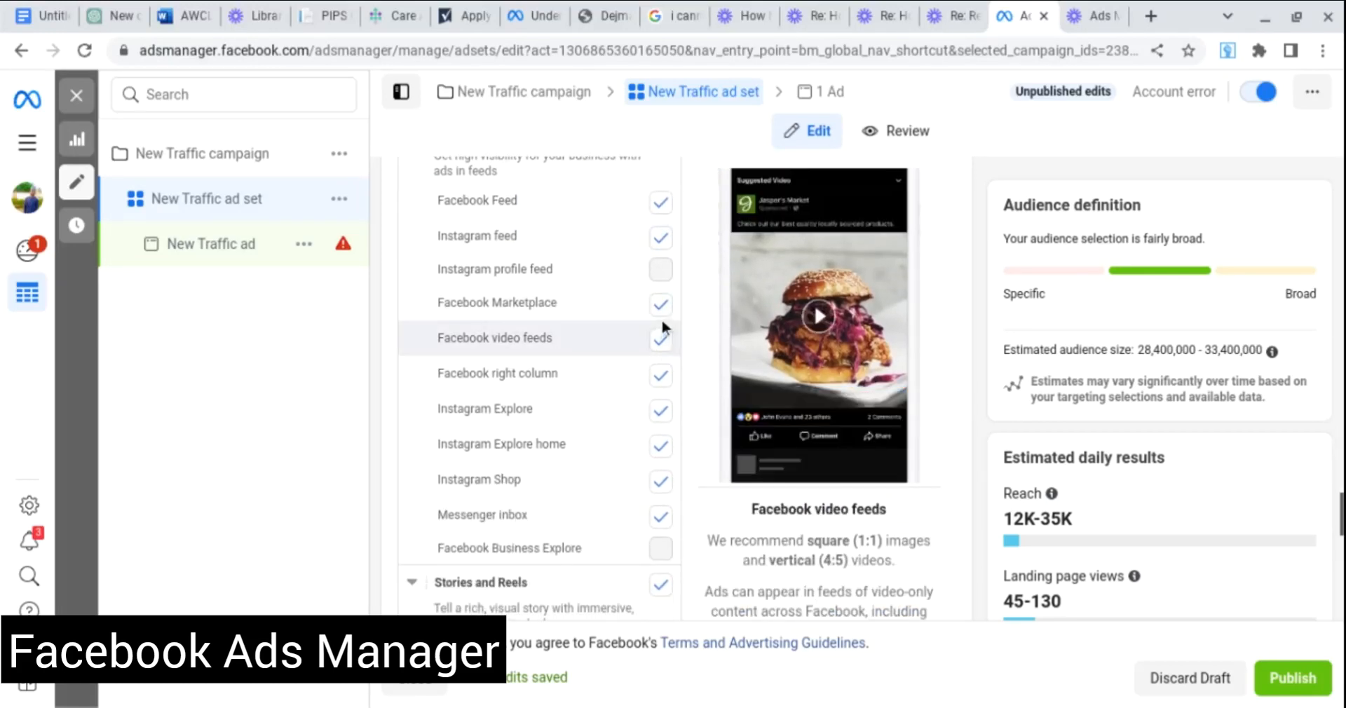
scroll(664, 344, down, 2)
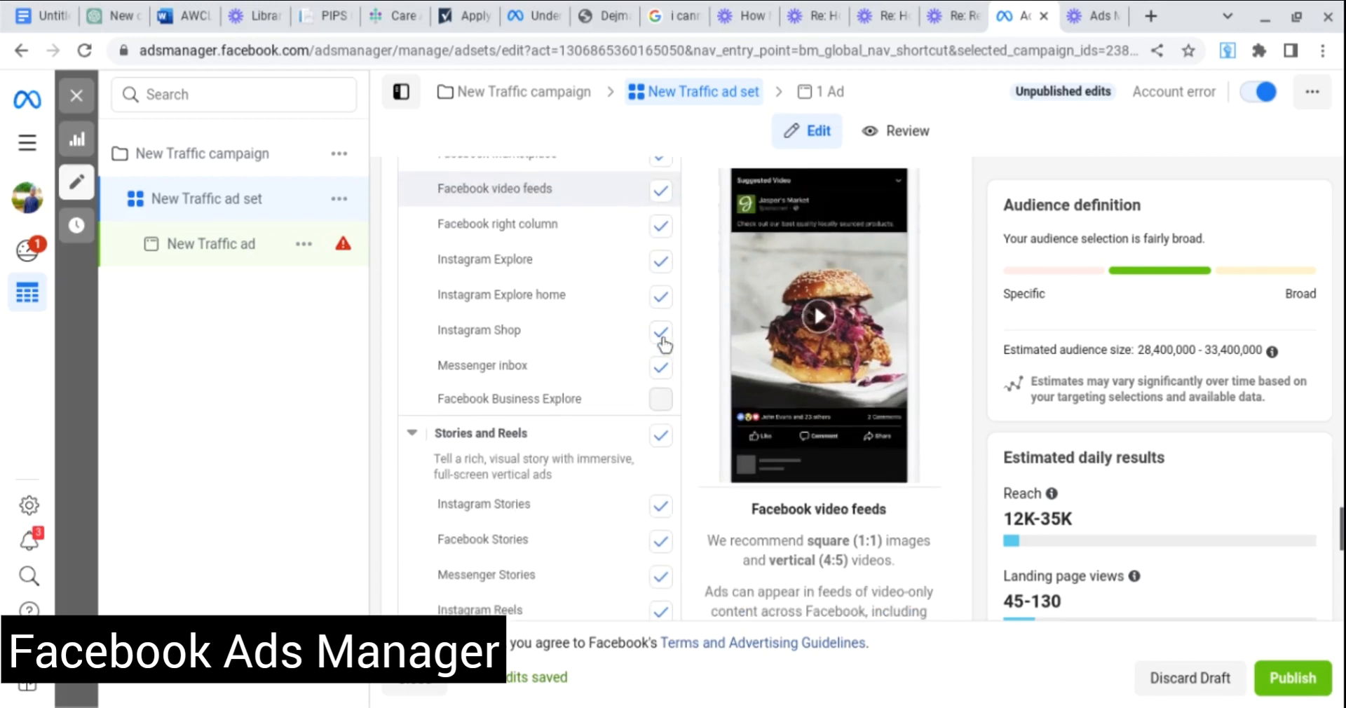
scroll(663, 344, down, 3)
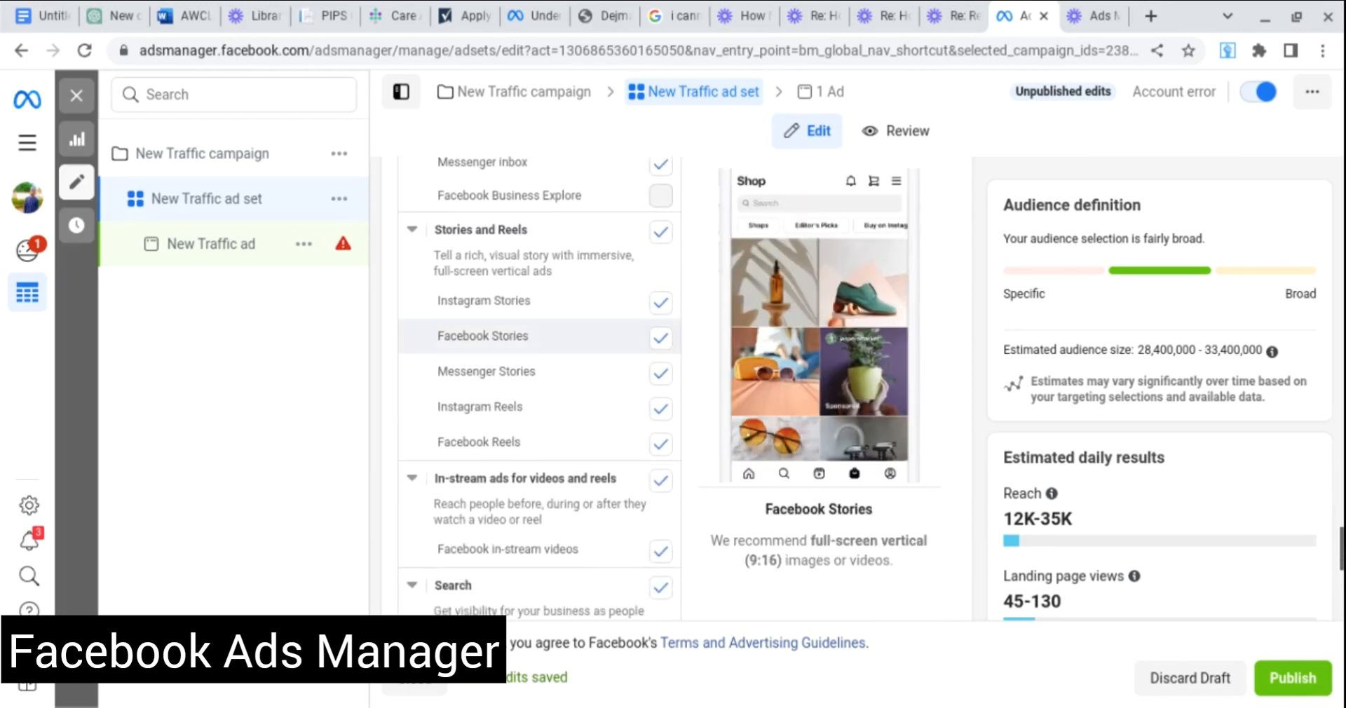
scroll(662, 343, down, 2)
scroll(663, 344, up, 3)
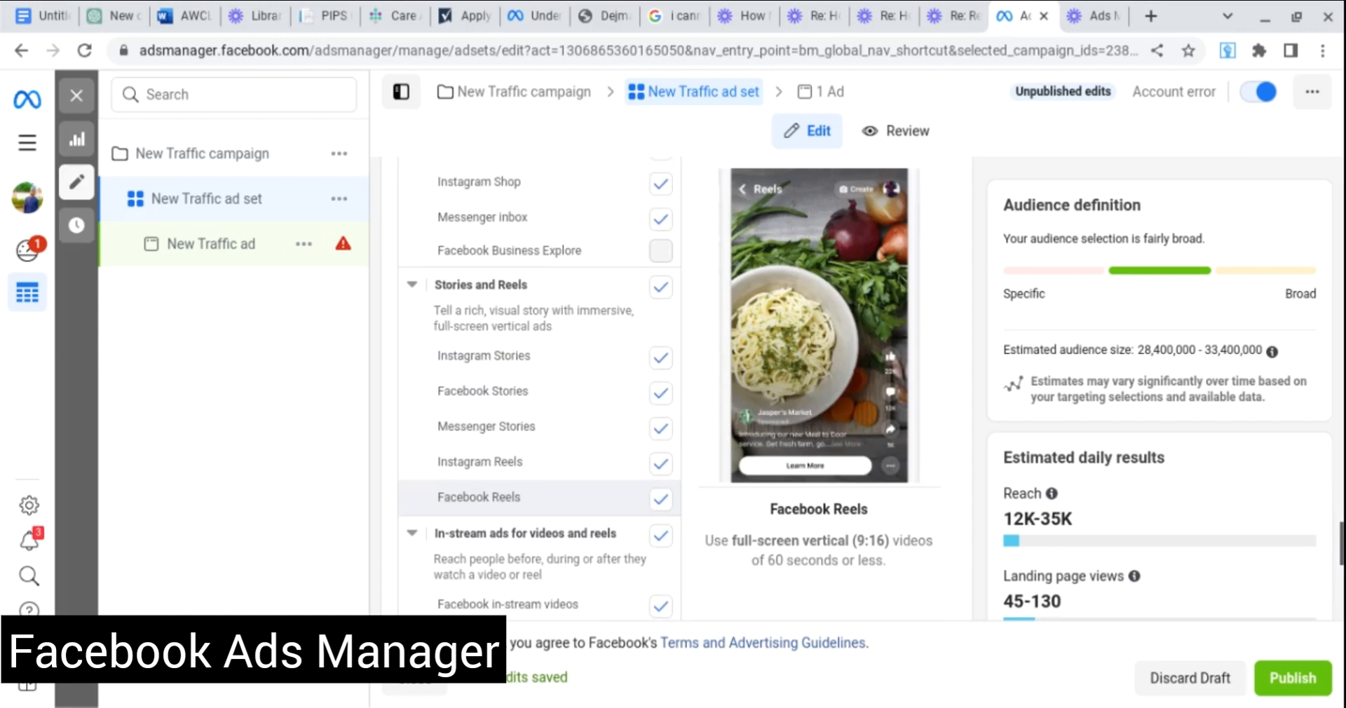
scroll(540, 358, down, 4)
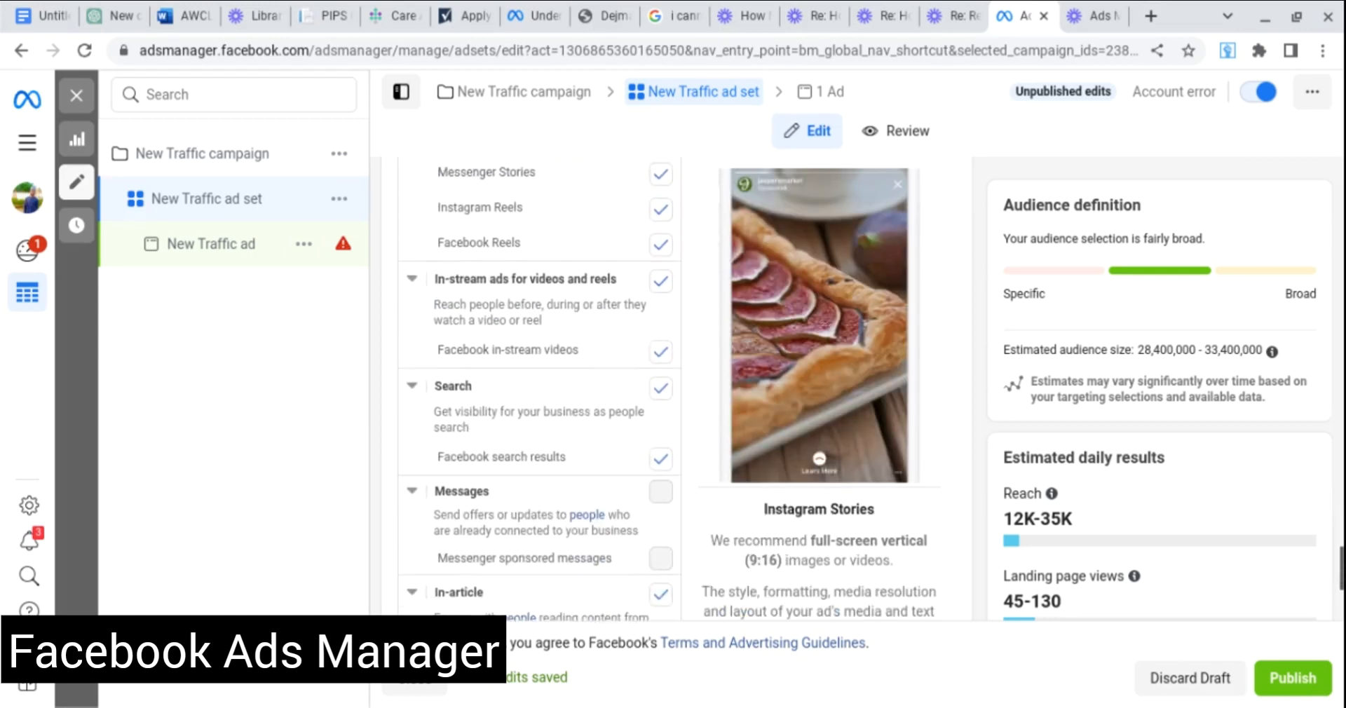
scroll(540, 386, down, 3)
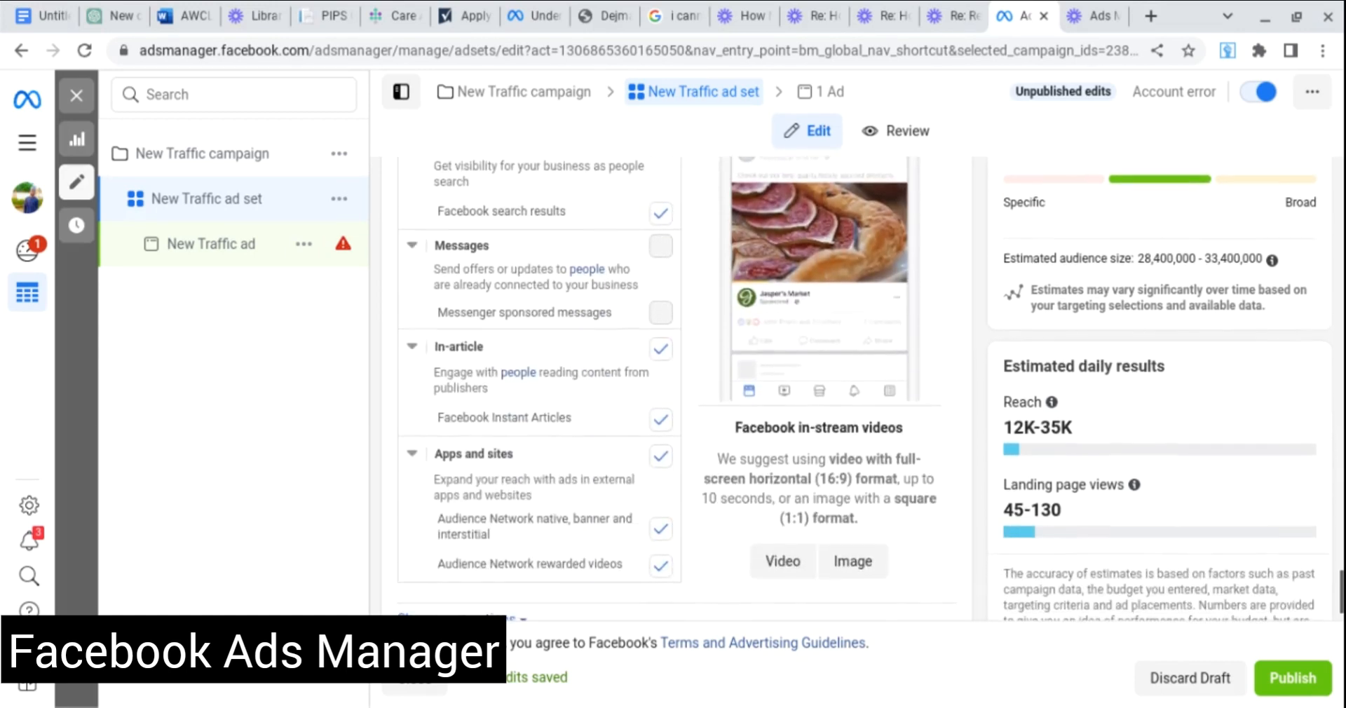
scroll(540, 322, down, 1)
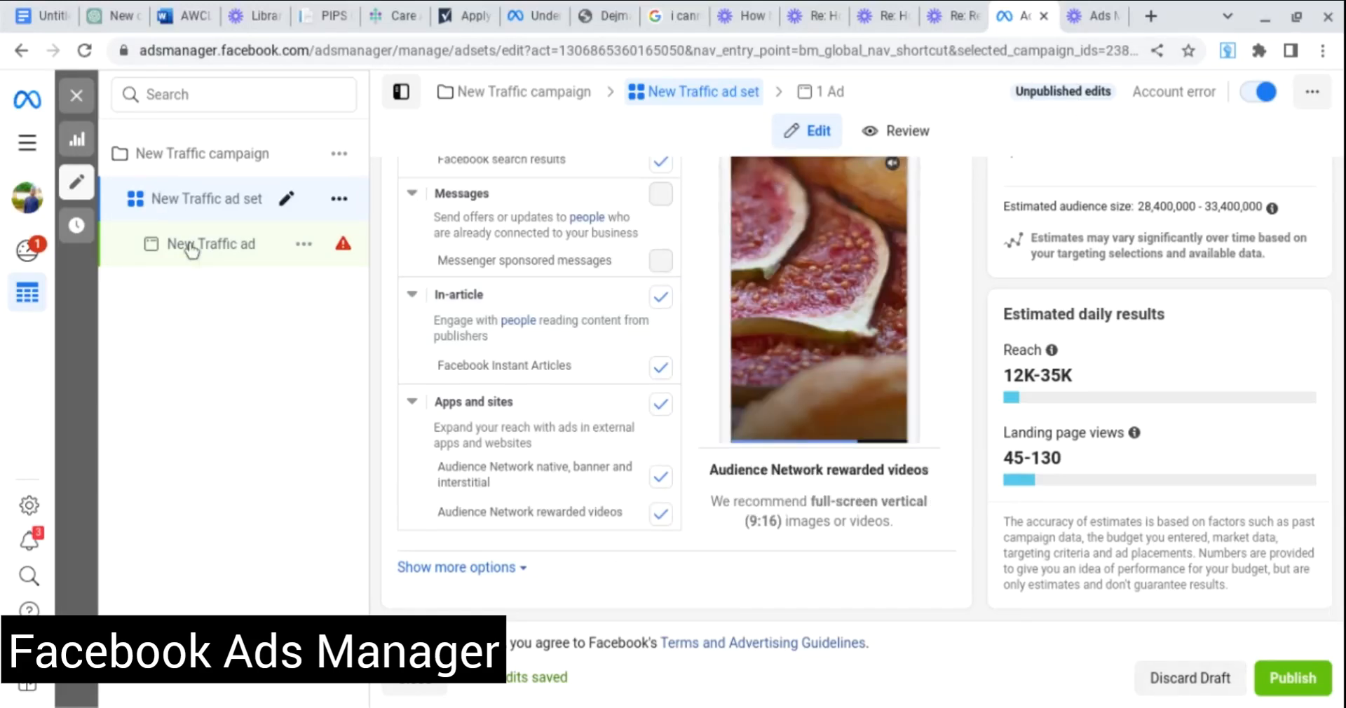
Select the New Traffic ad in the tree and review its Page and manual-upload creative settings.
click(202, 261)
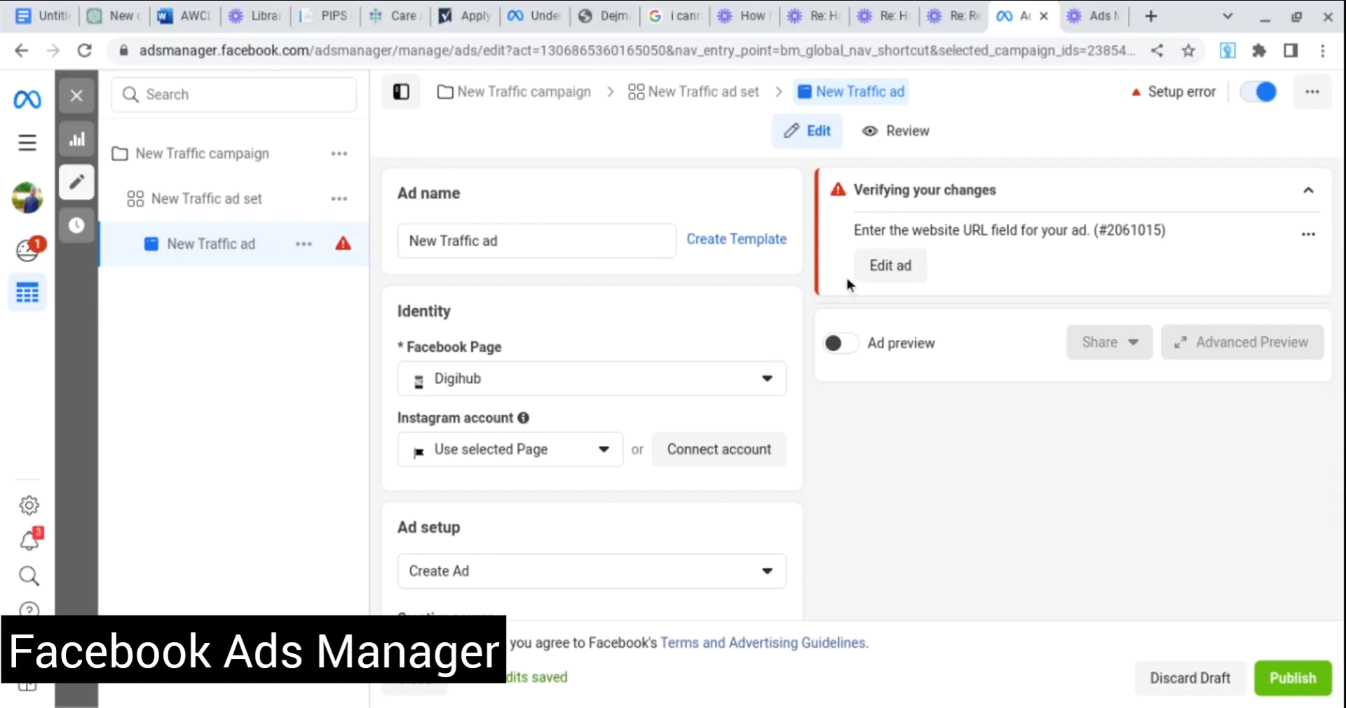
scroll(765, 268, down, 2)
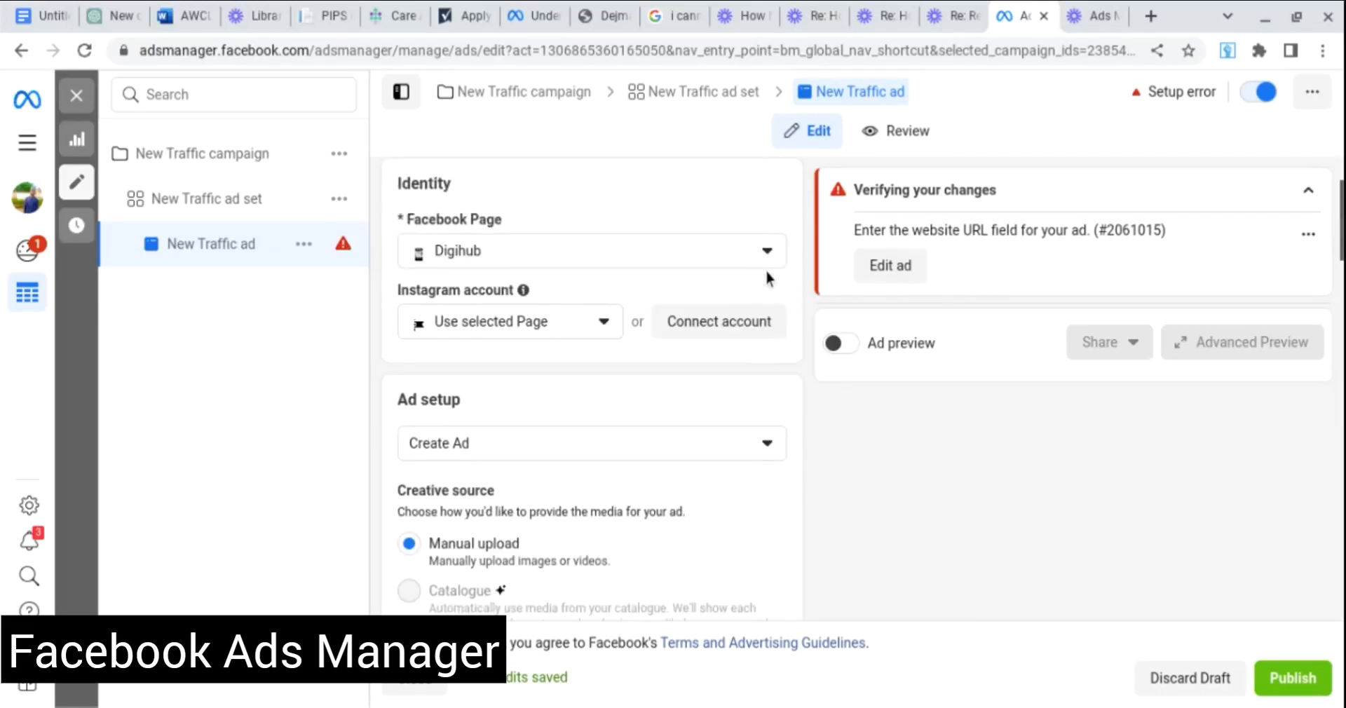
scroll(768, 273, up, 2)
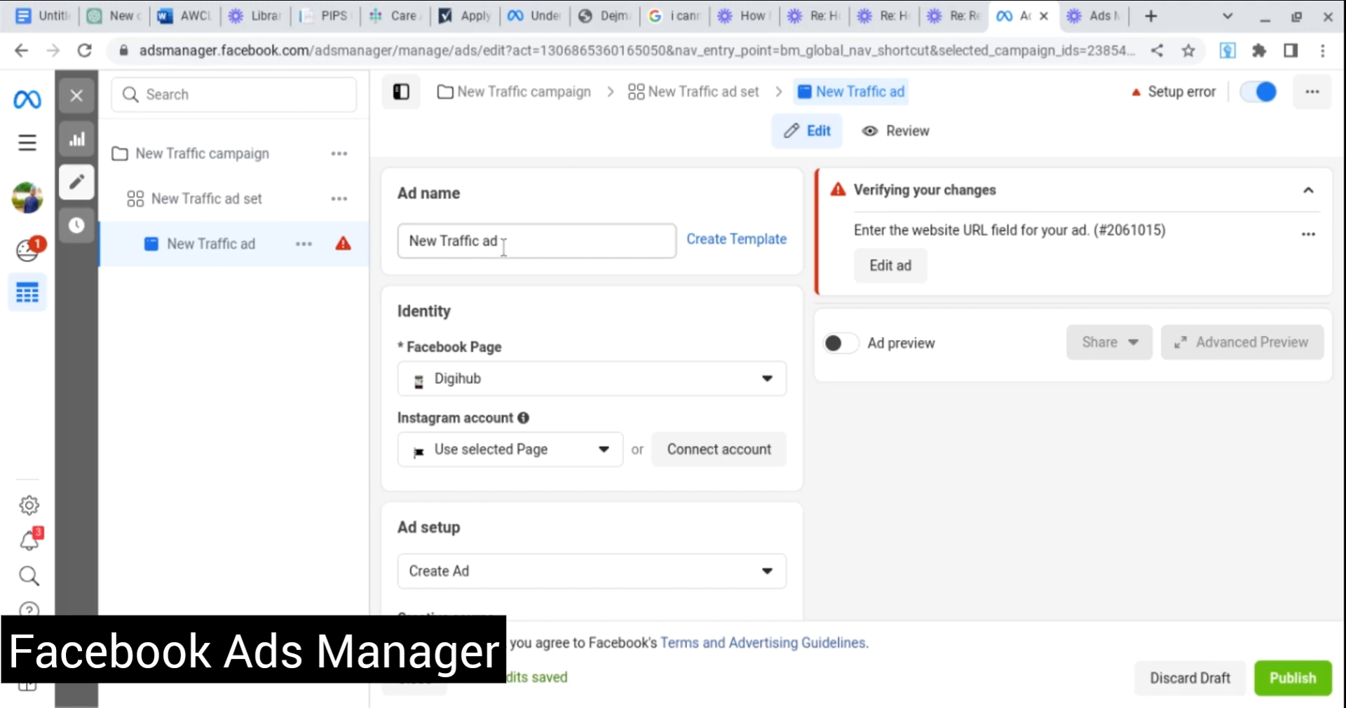
scroll(503, 249, down, 2)
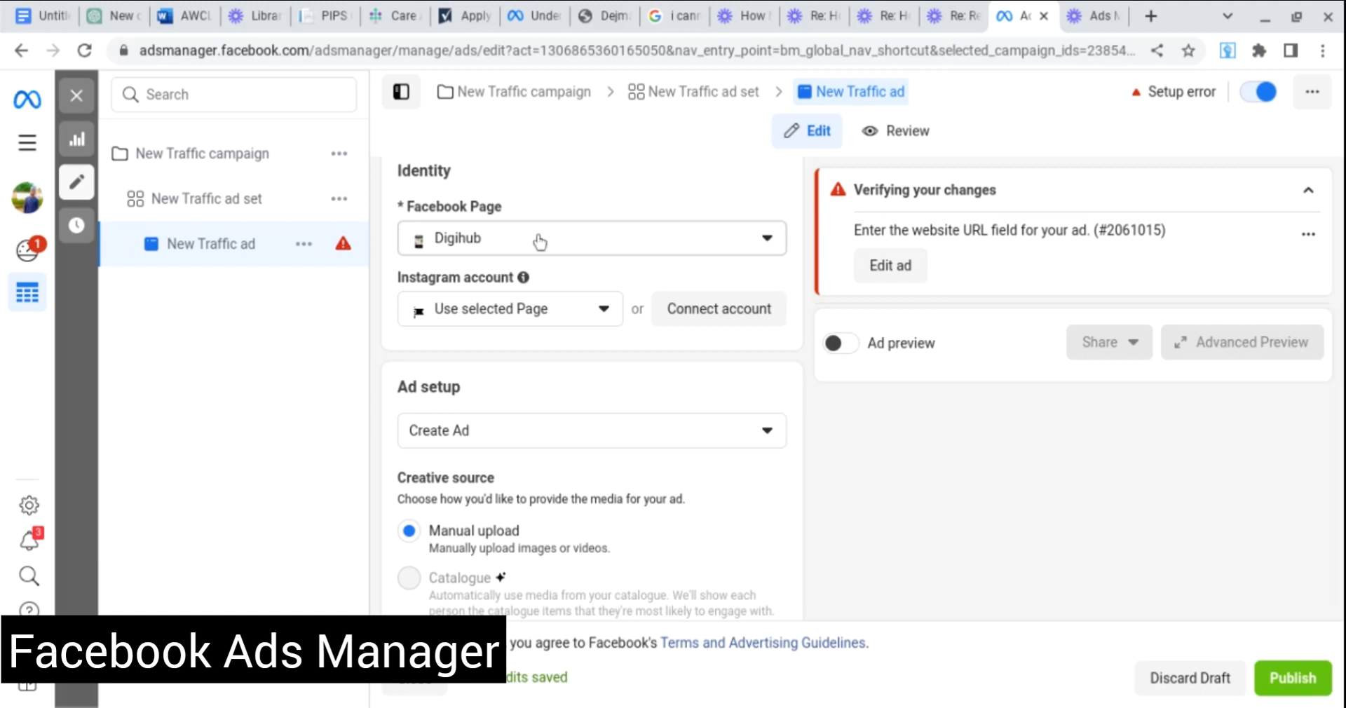
click(574, 247)
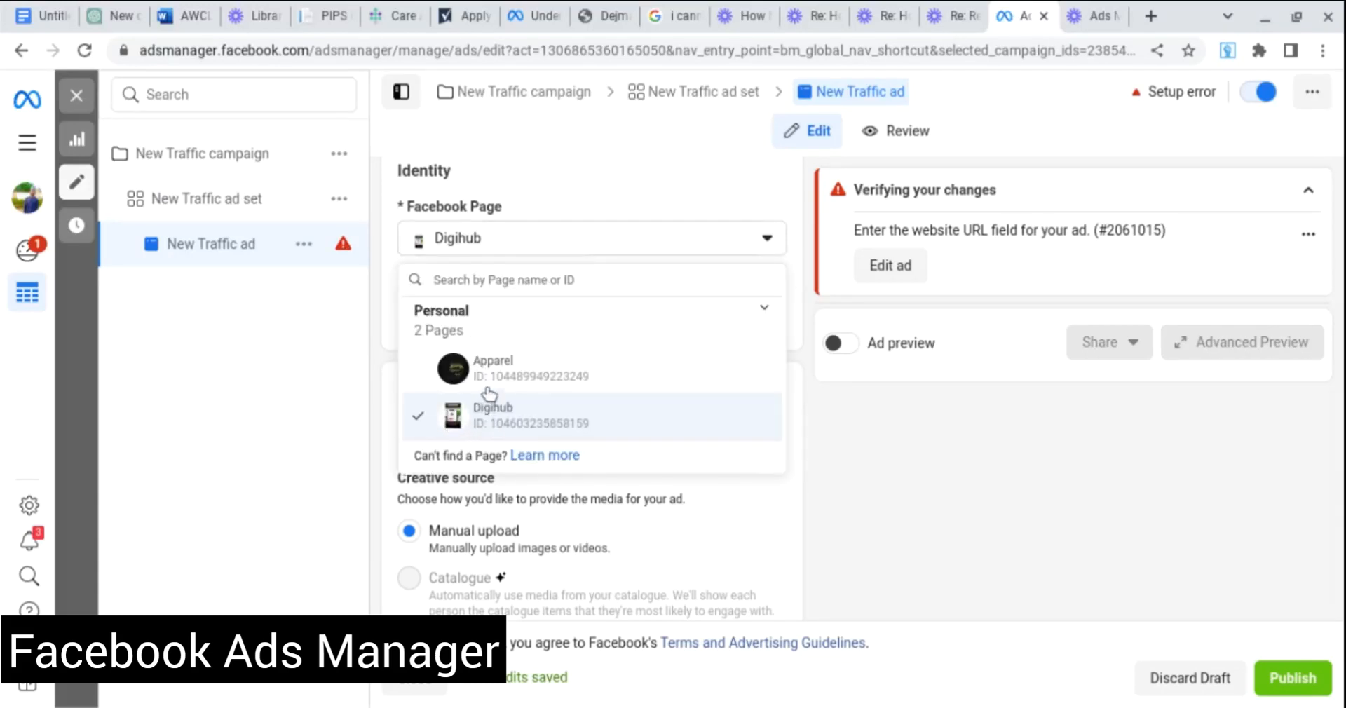
click(499, 412)
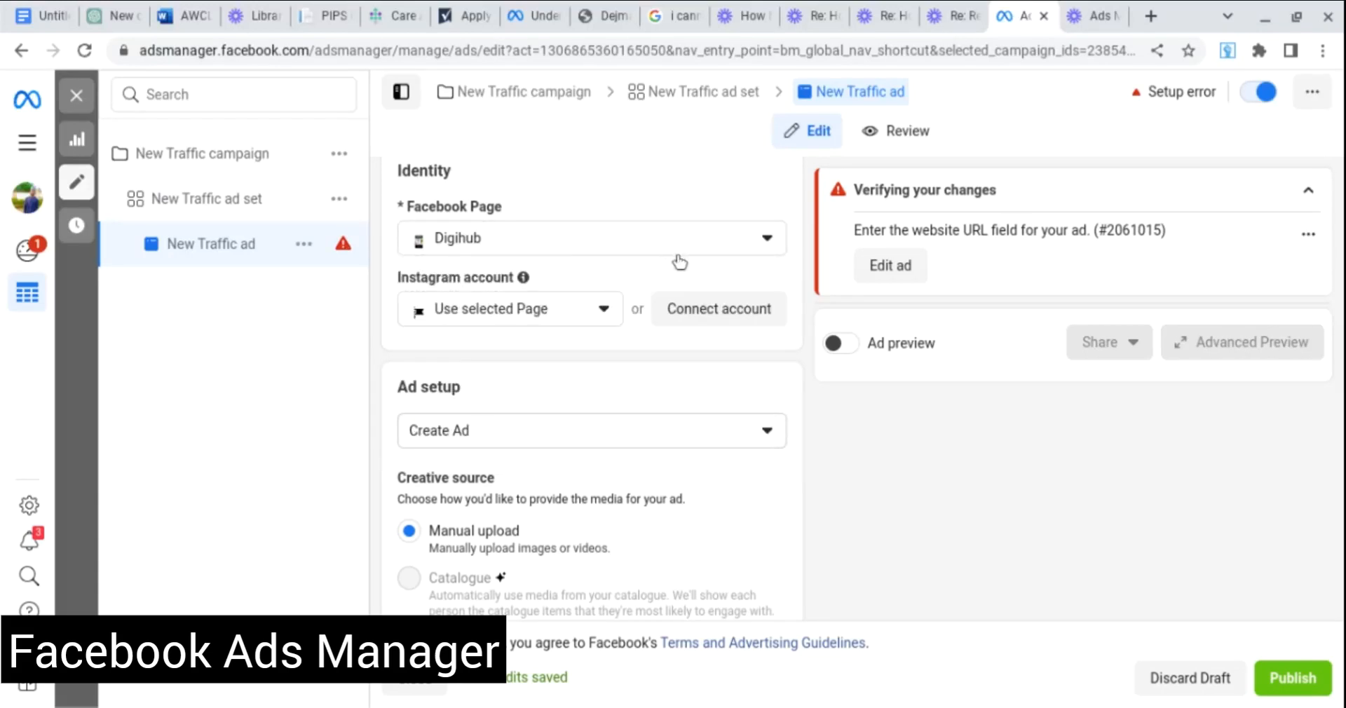
scroll(676, 325, down, 2)
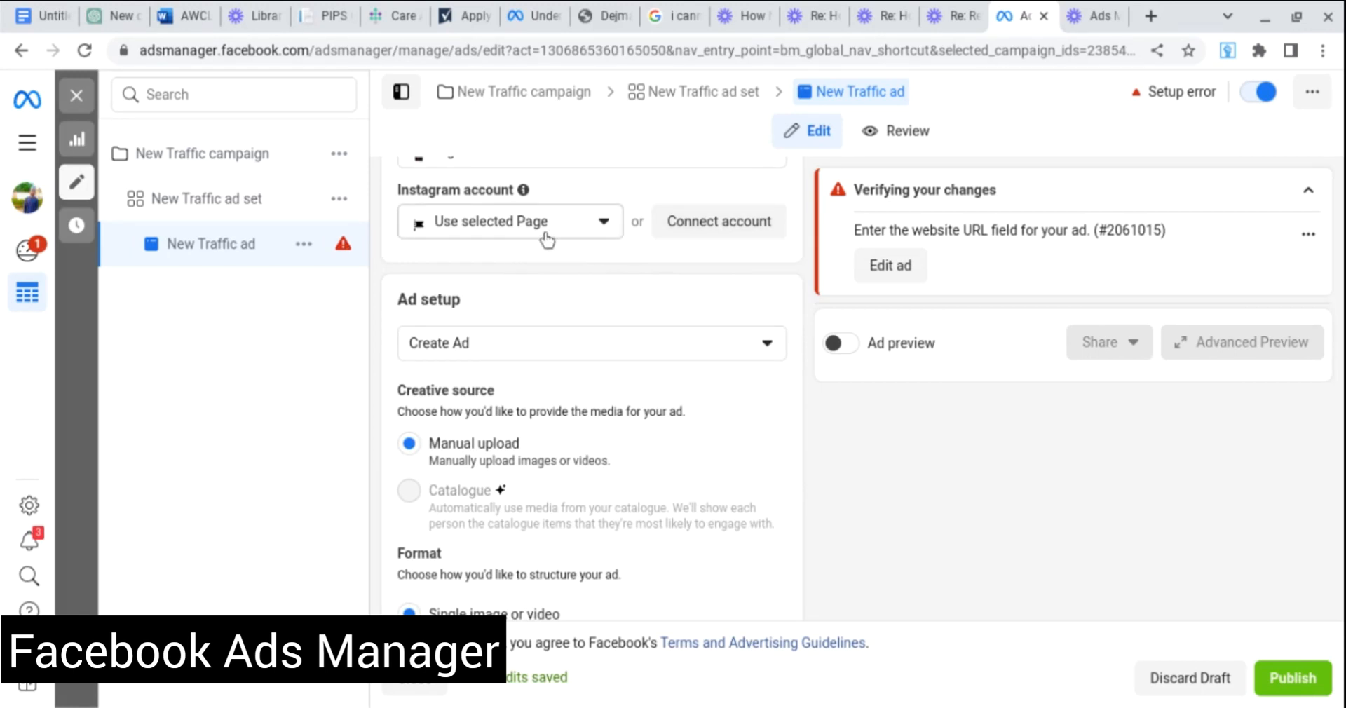
scroll(685, 276, down, 1)
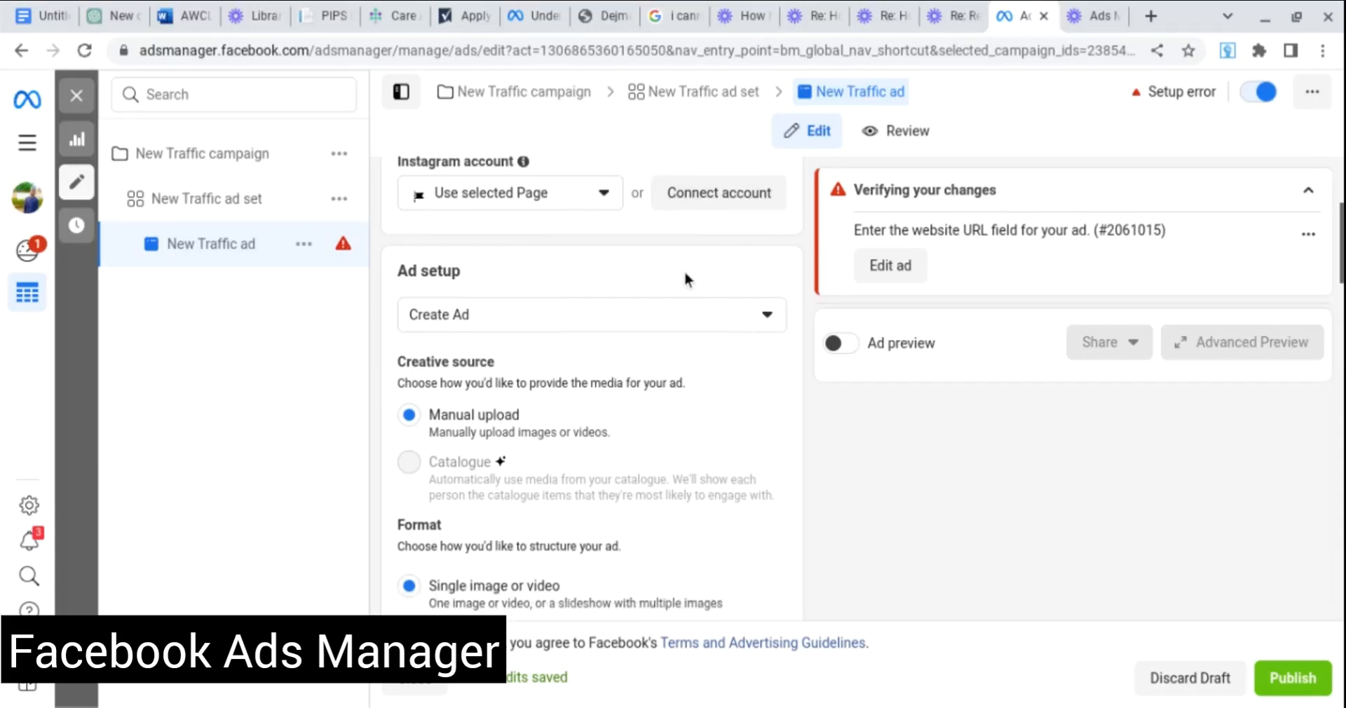
scroll(685, 278, down, 1)
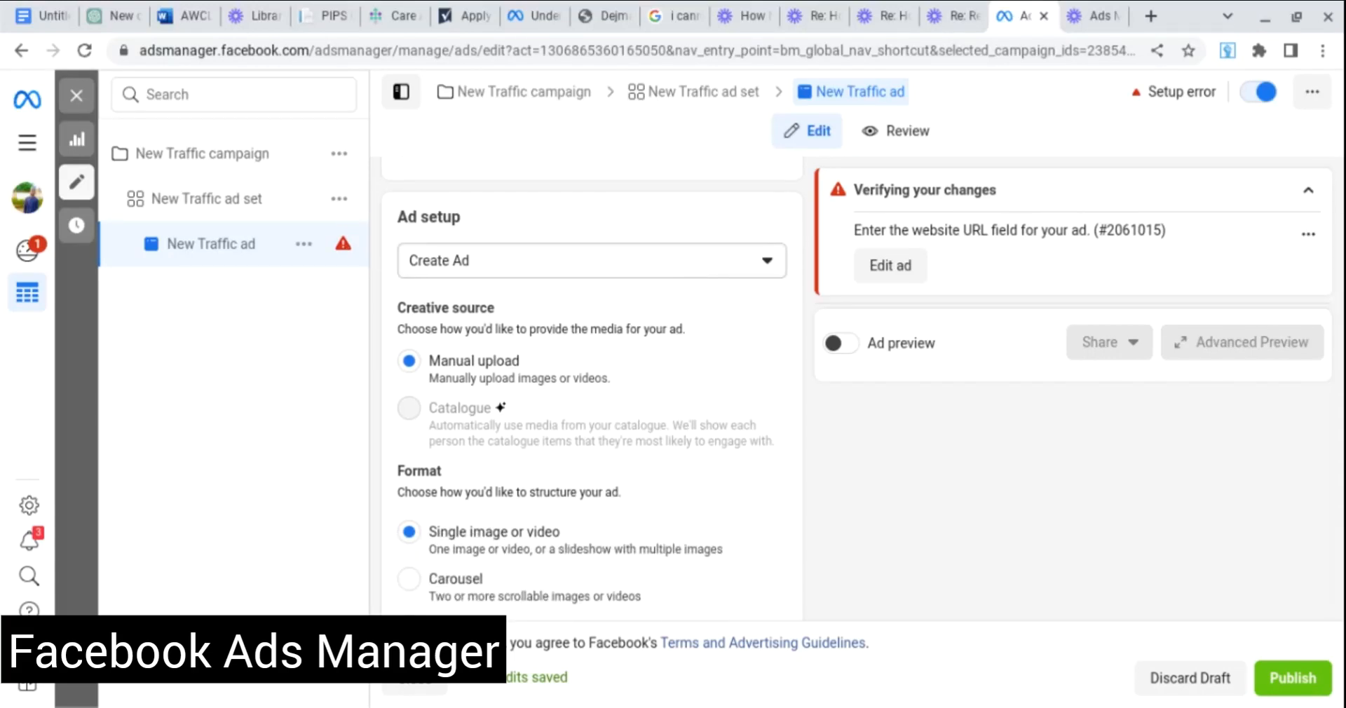
click(678, 274)
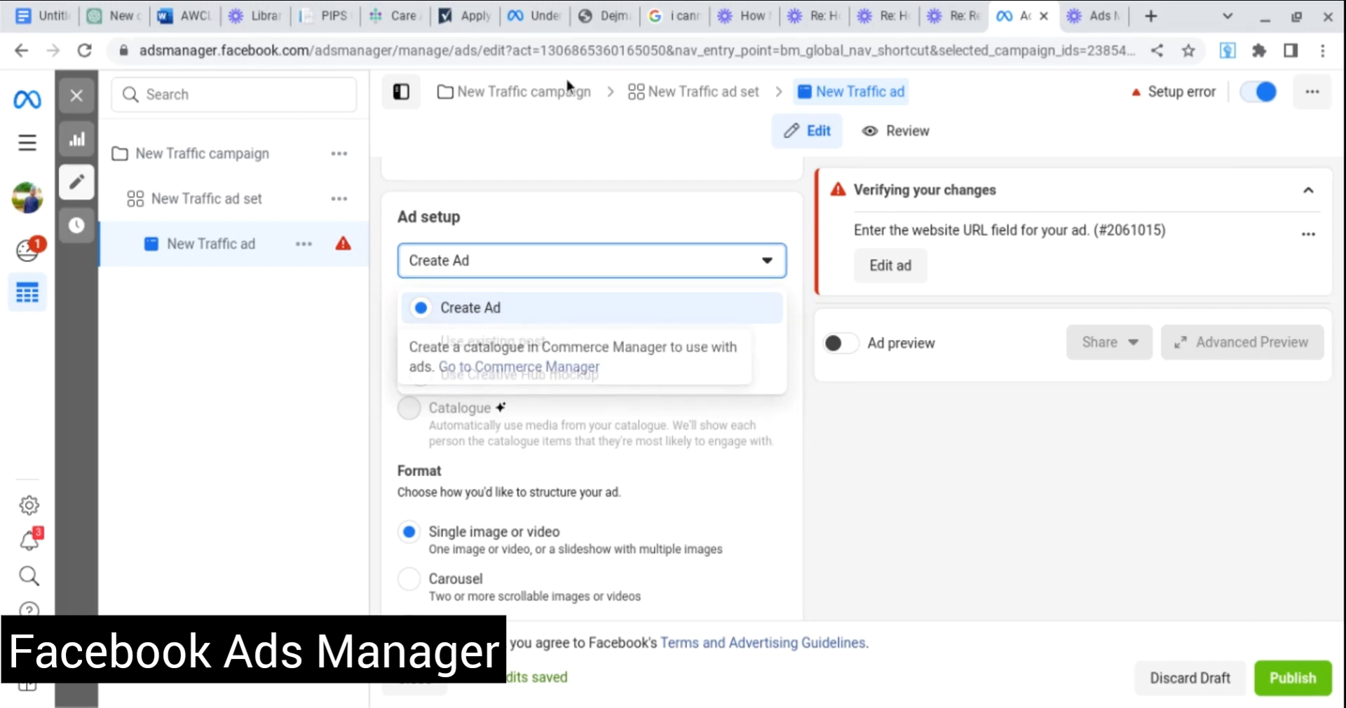
click(813, 448)
mouse_move(574, 439)
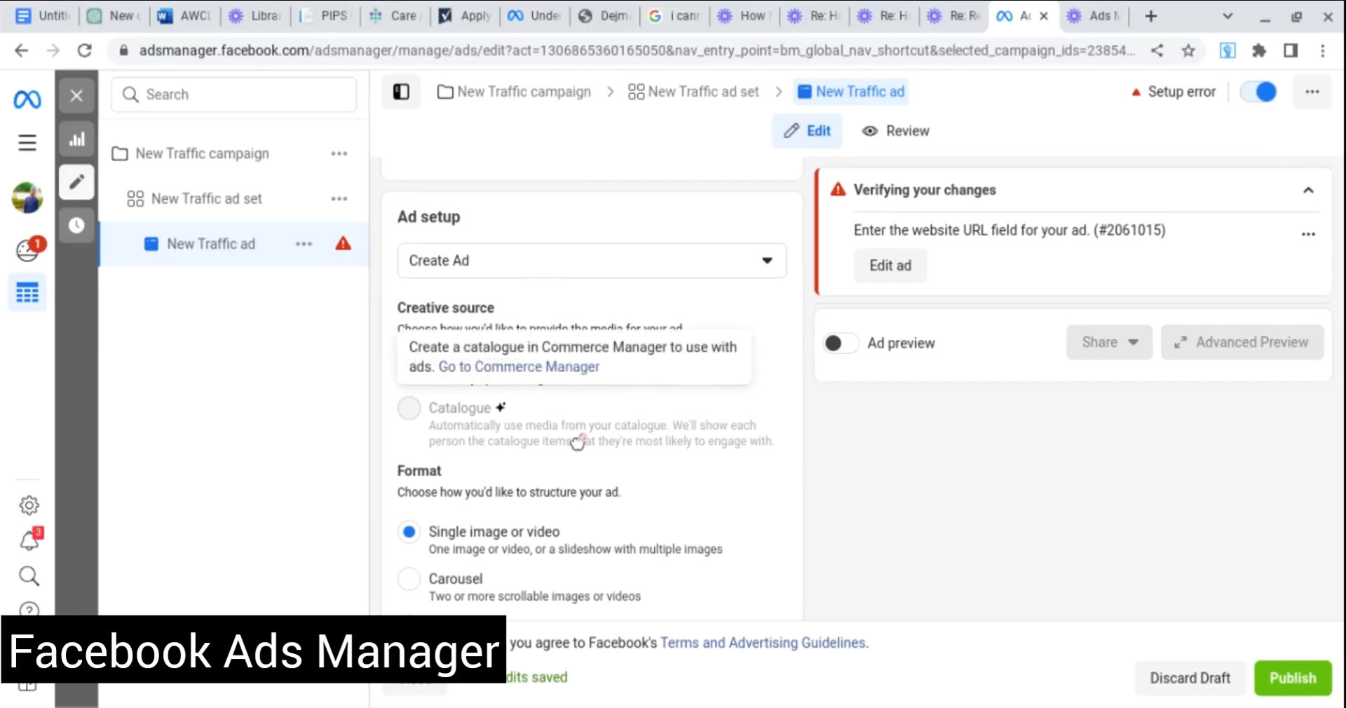
scroll(576, 442, down, 1)
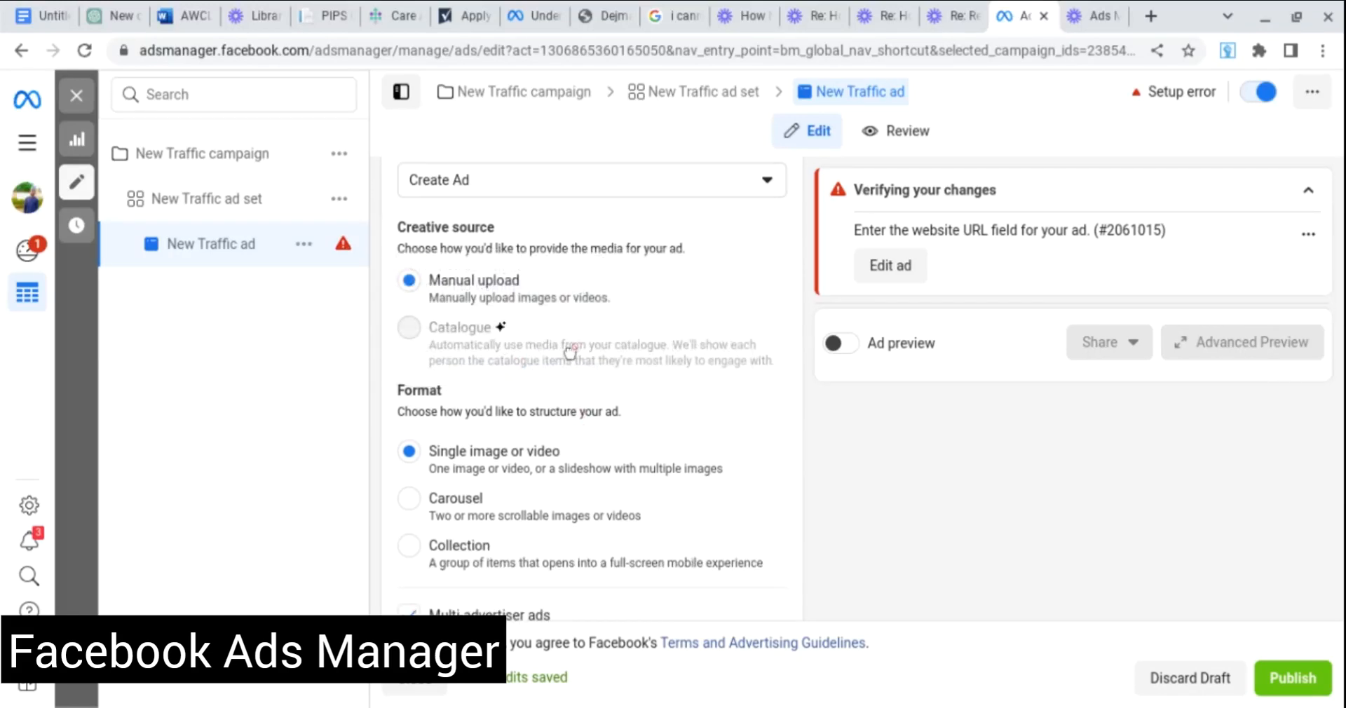
scroll(626, 372, down, 1)
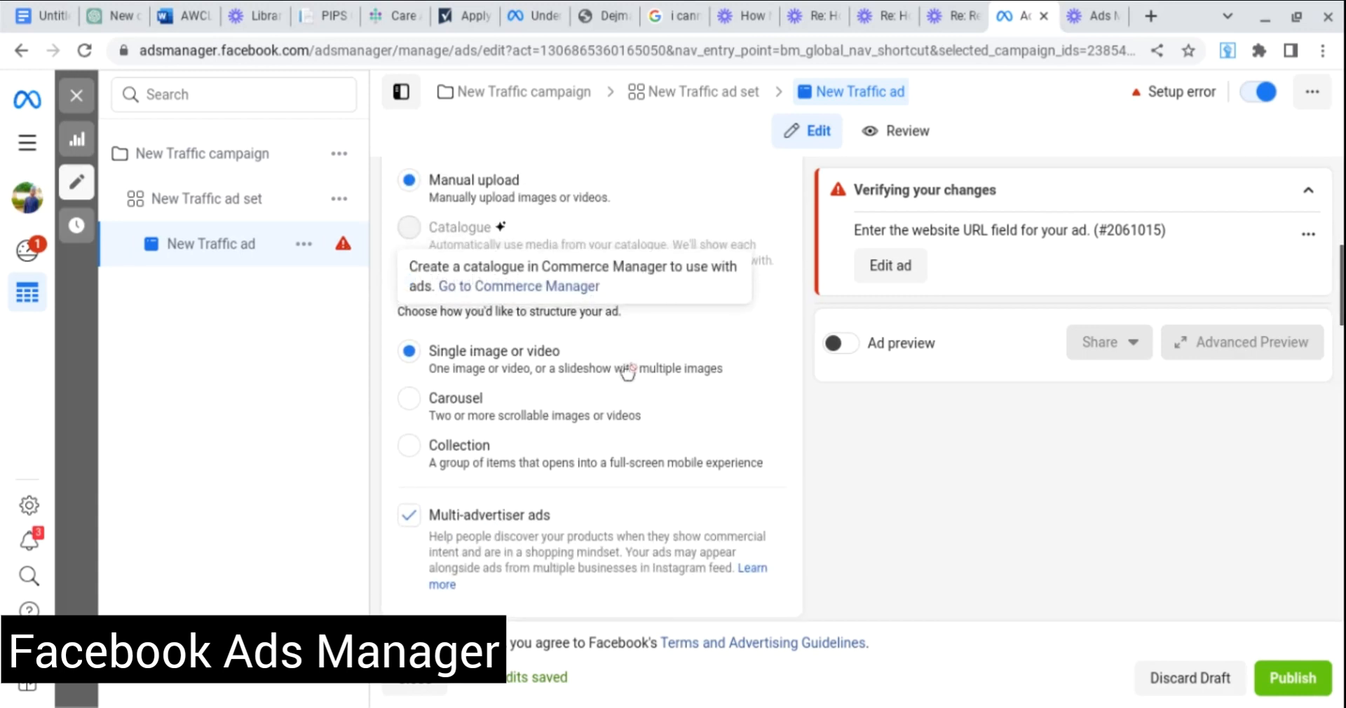
scroll(628, 371, up, 1)
scroll(628, 372, down, 1)
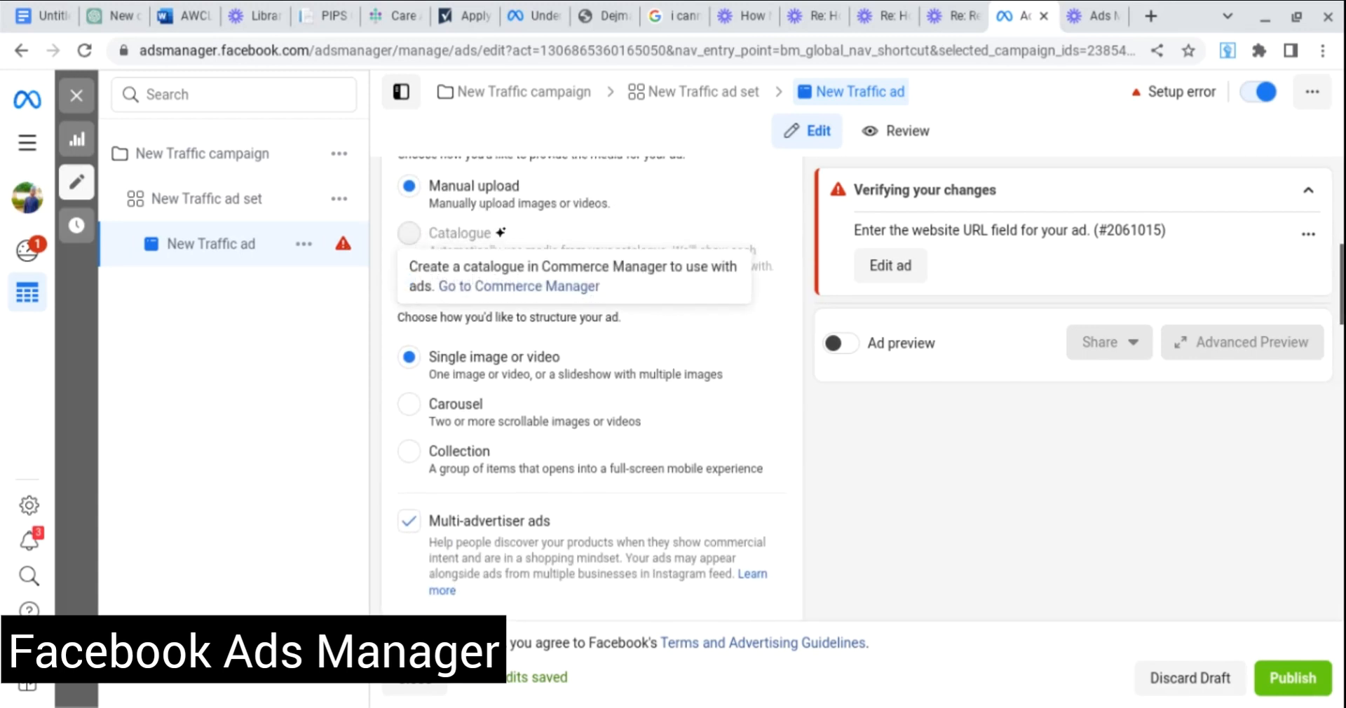
scroll(469, 198, up, 1)
scroll(470, 198, down, 1)
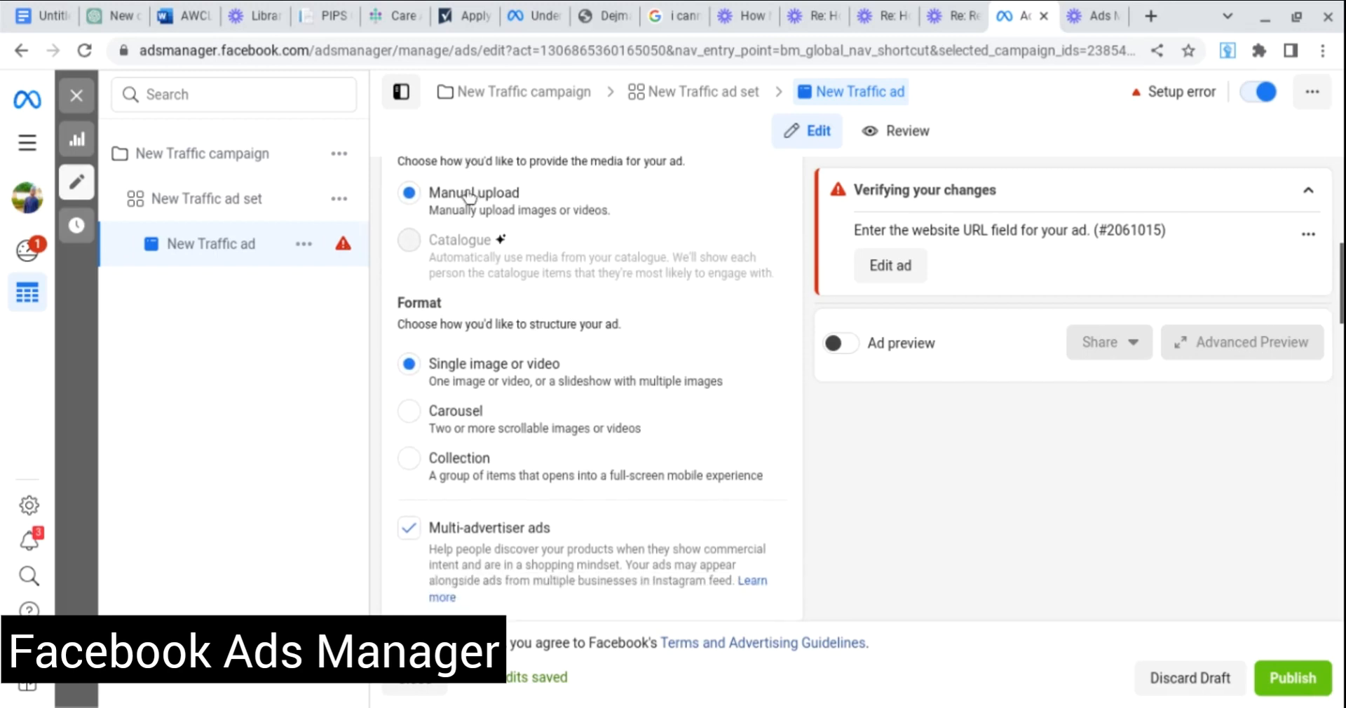
scroll(469, 197, down, 1)
scroll(470, 198, up, 2)
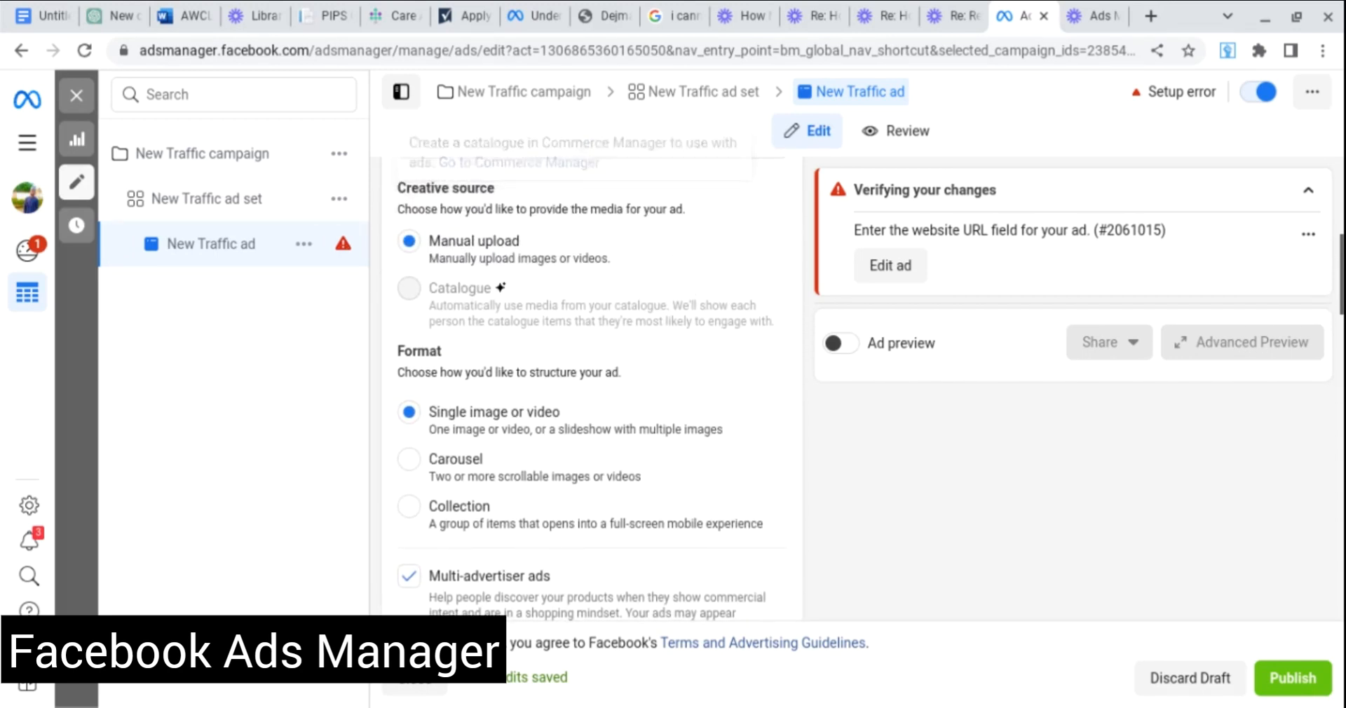
scroll(559, 258, down, 2)
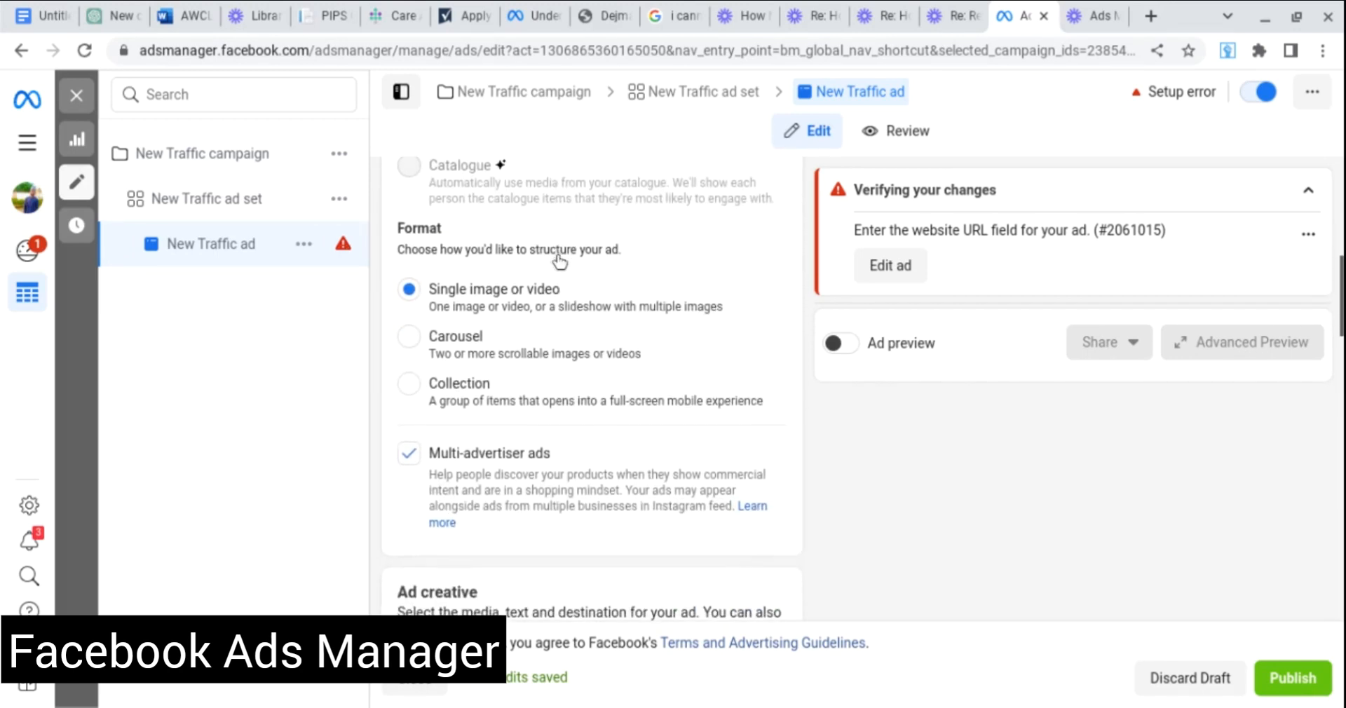
scroll(559, 259, down, 1)
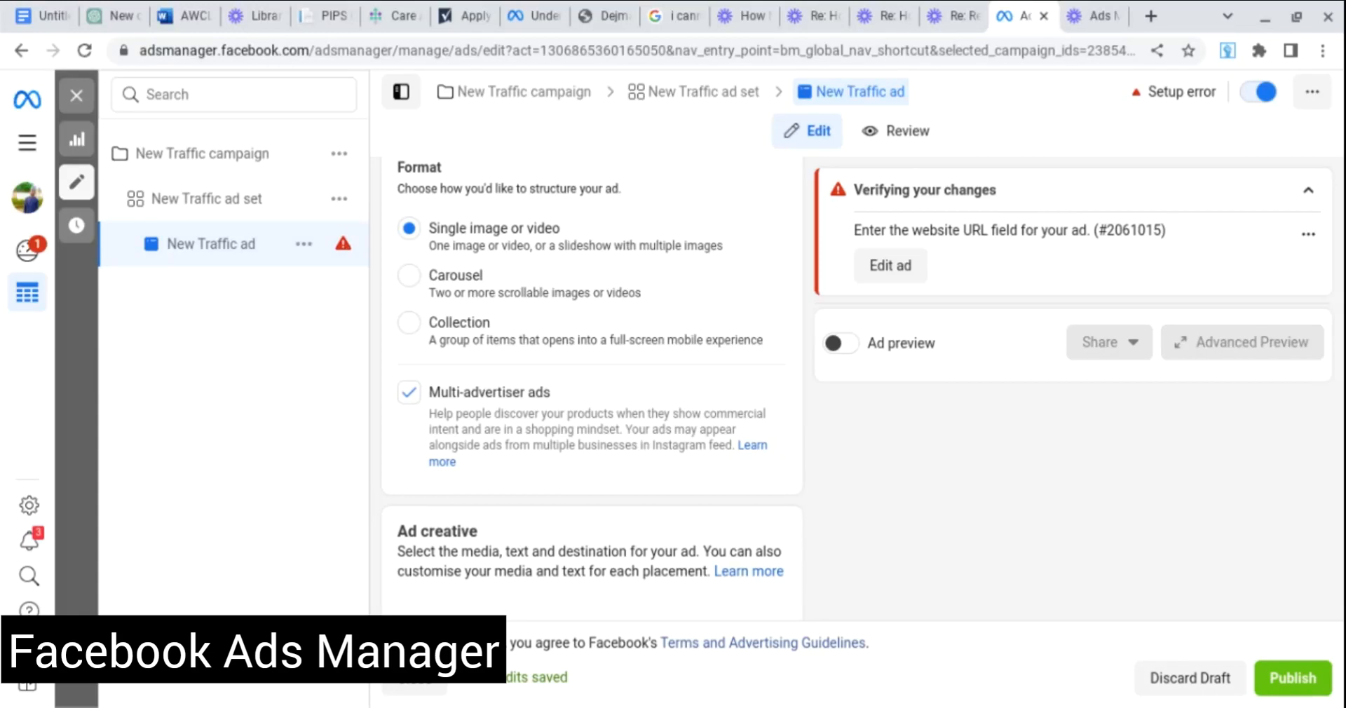
scroll(560, 324, down, 4)
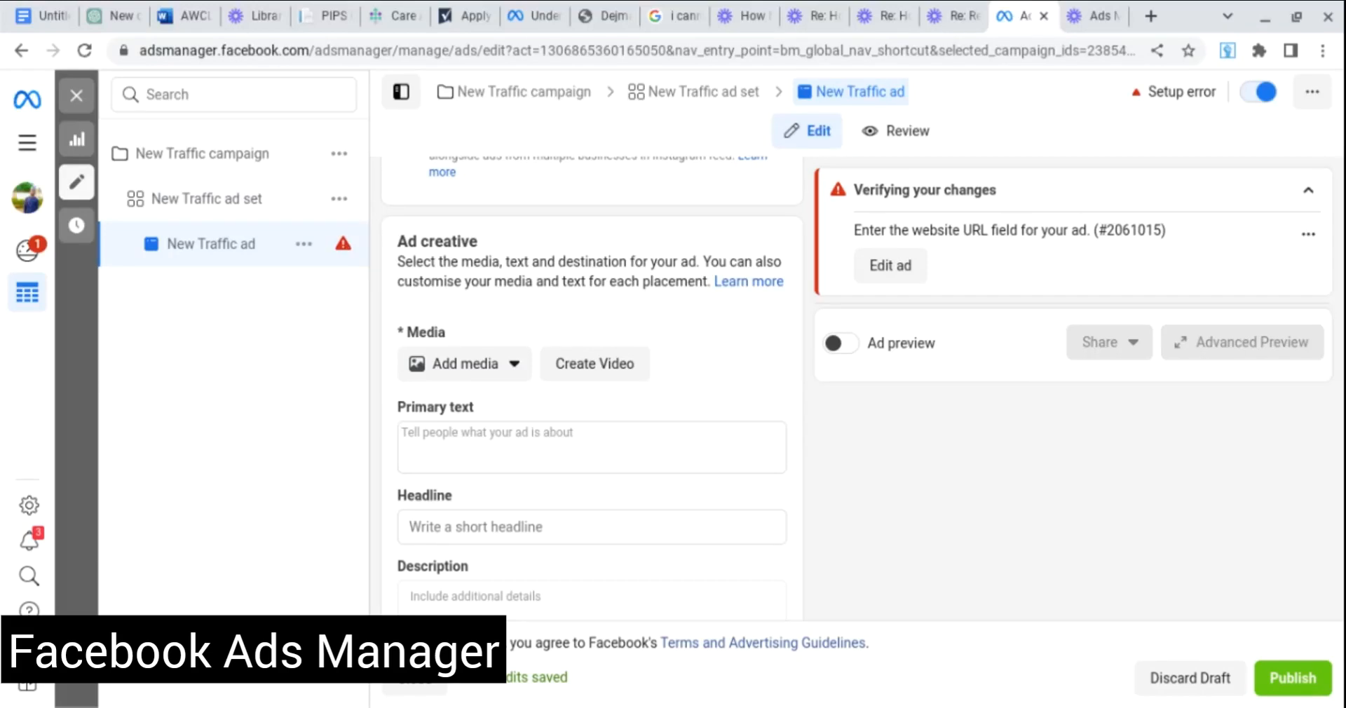
Check the Add media choices and test the Primary text field, leaving both empty.
scroll(494, 283, down, 1)
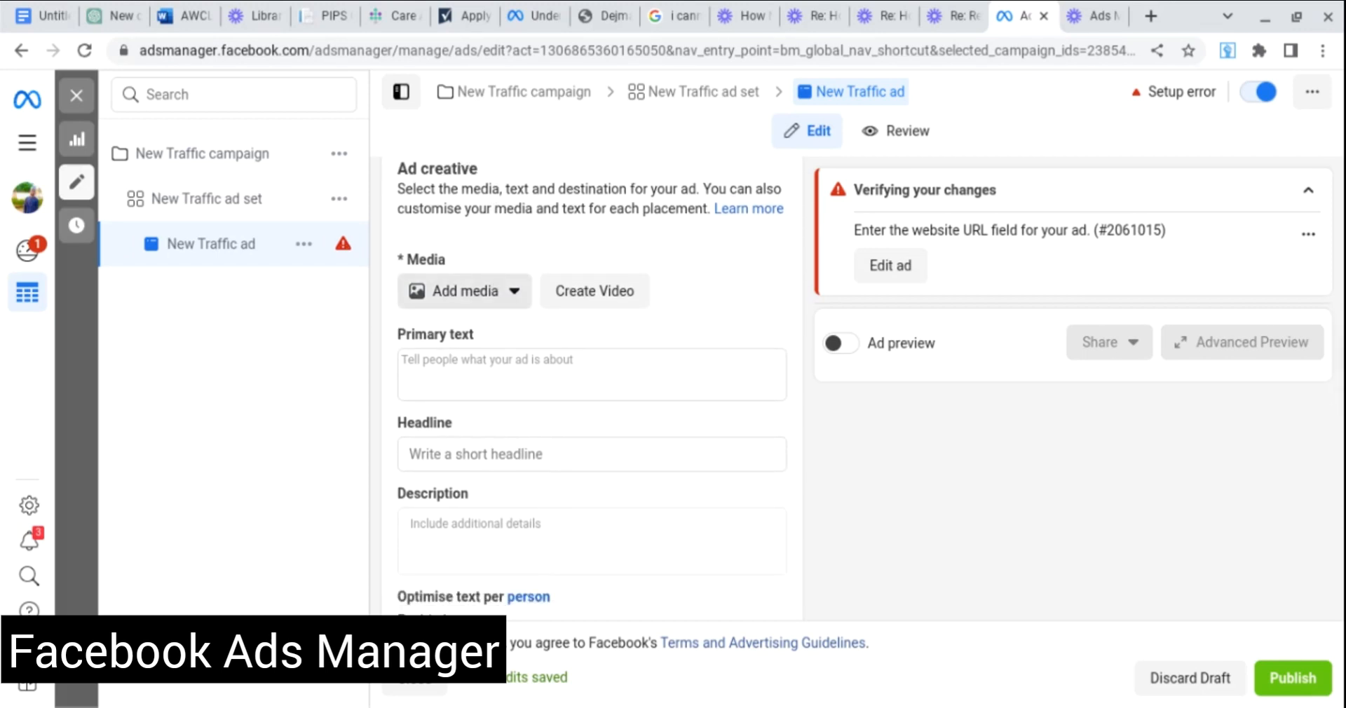
click(486, 291)
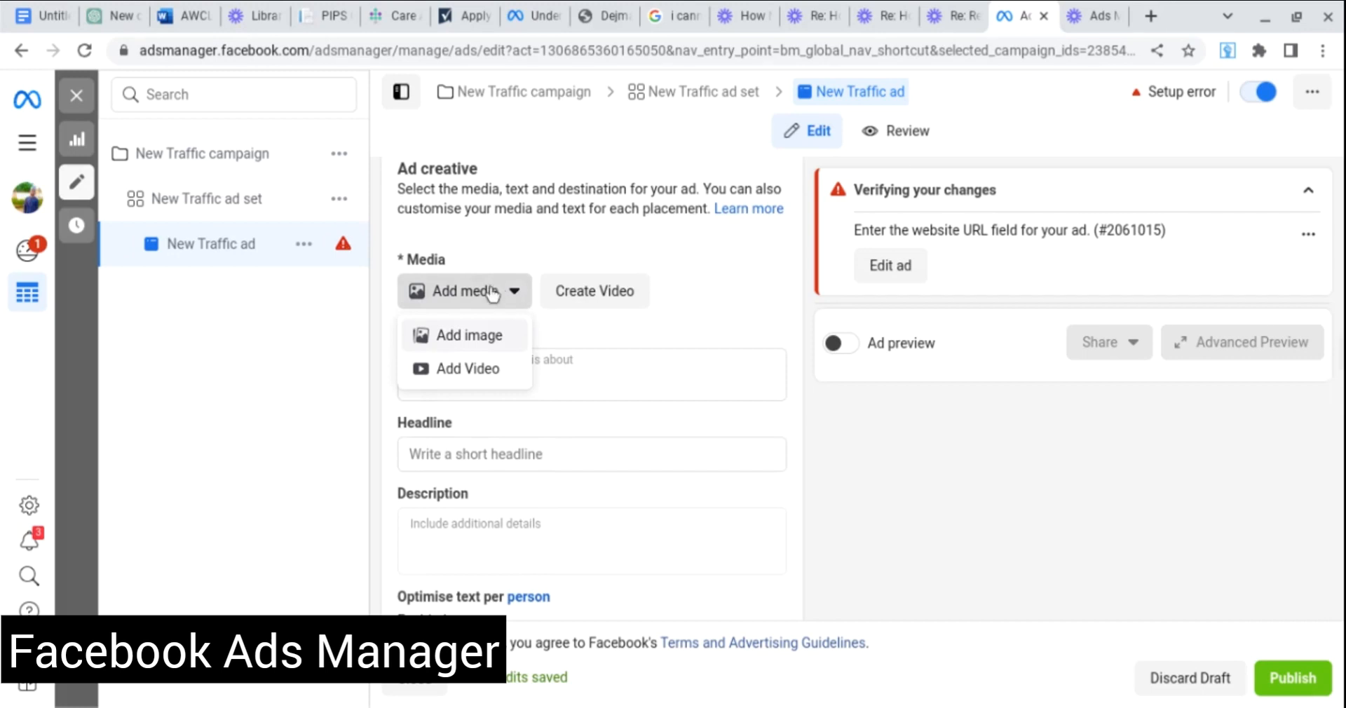
click(576, 334)
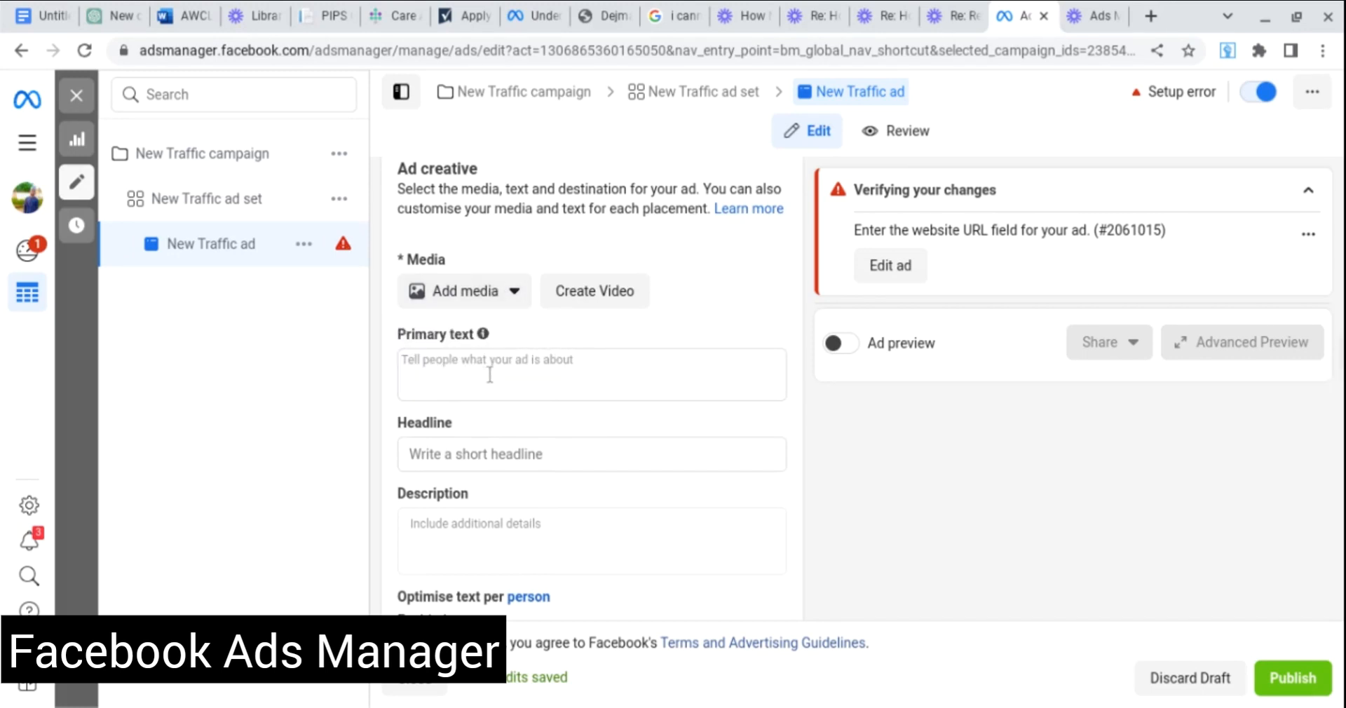
scroll(490, 374, down, 1)
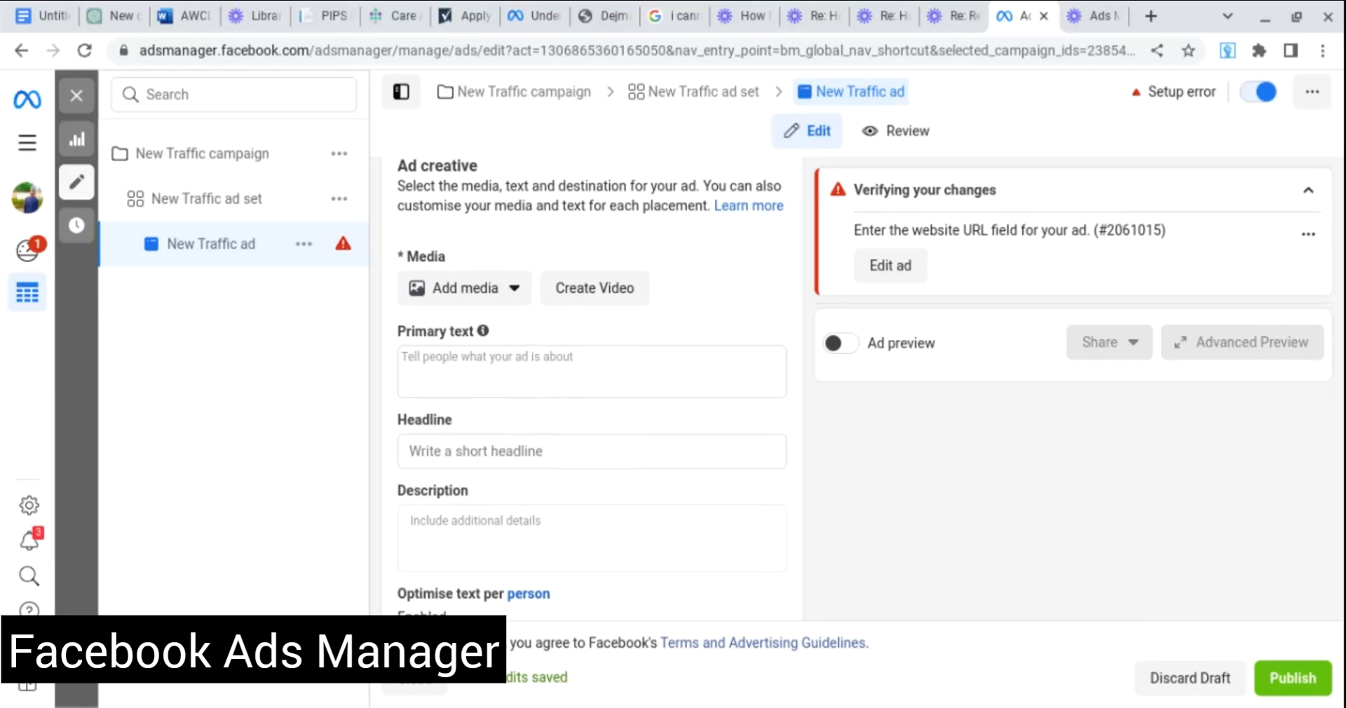
click(490, 375)
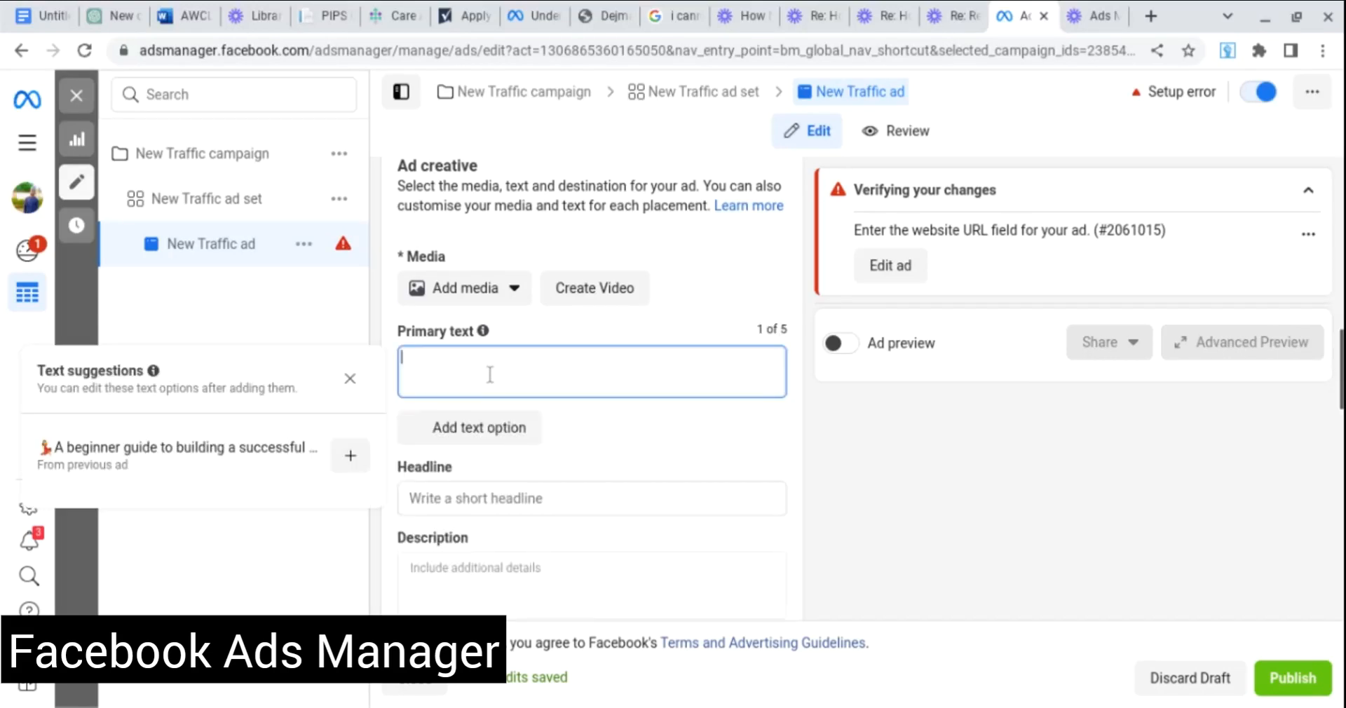
text(ghgy)
text(f)
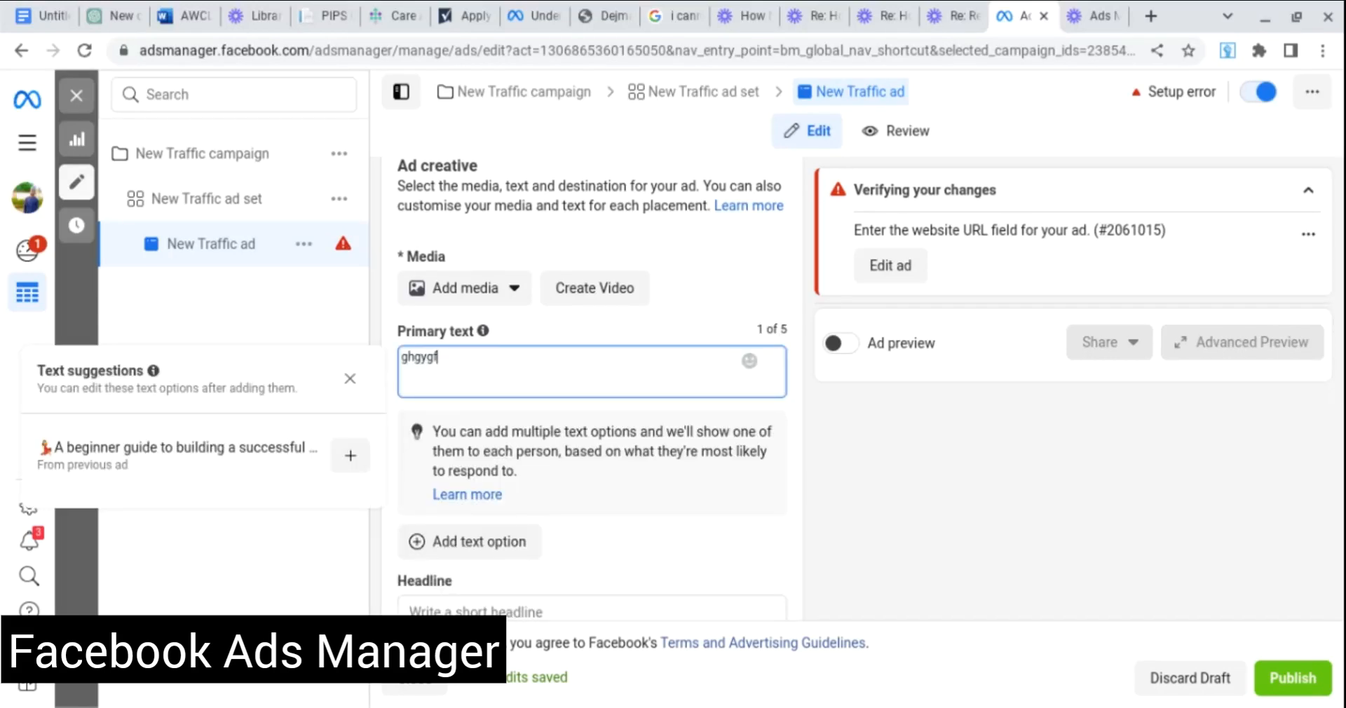
key(BackSpace)
key(BackSpace)
key(BackSpace)
key(BackSpace)
key(BackSpace)
Scroll down to the Call to action field and expand its list of choices.
scroll(717, 288, down, 2)
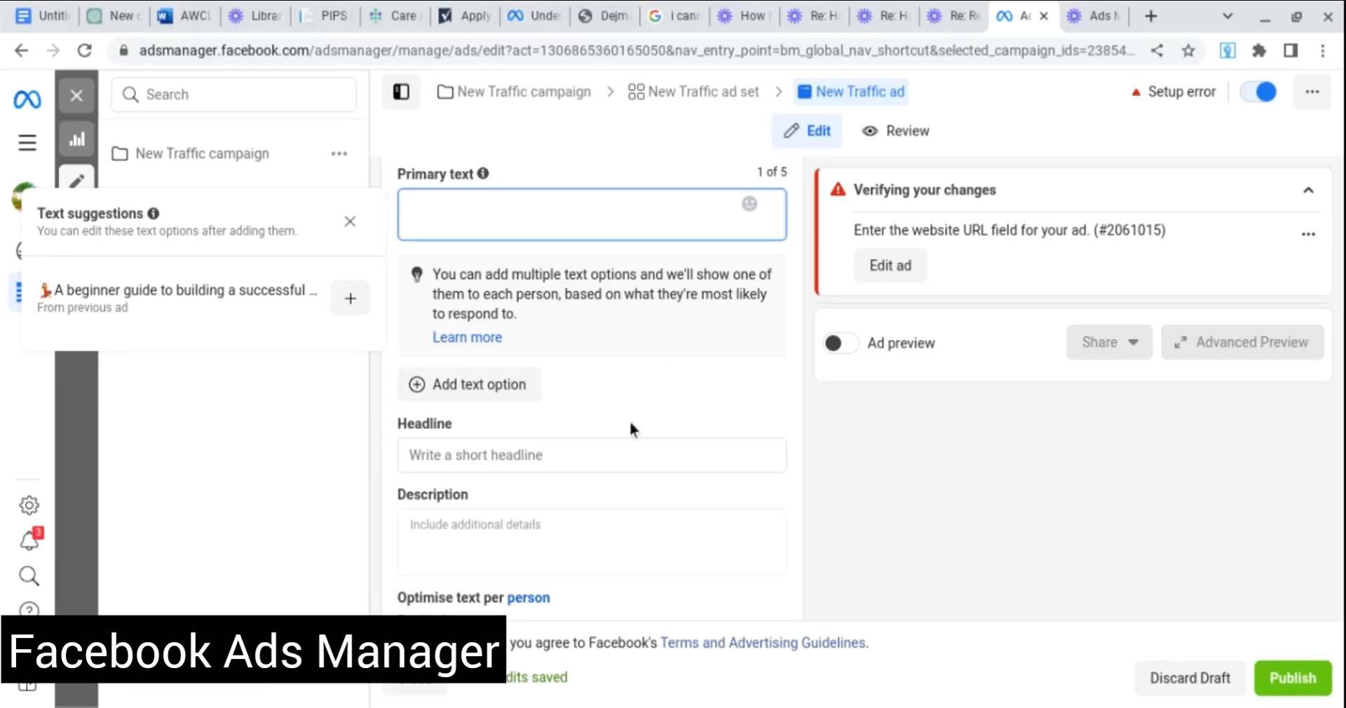
scroll(601, 456, down, 2)
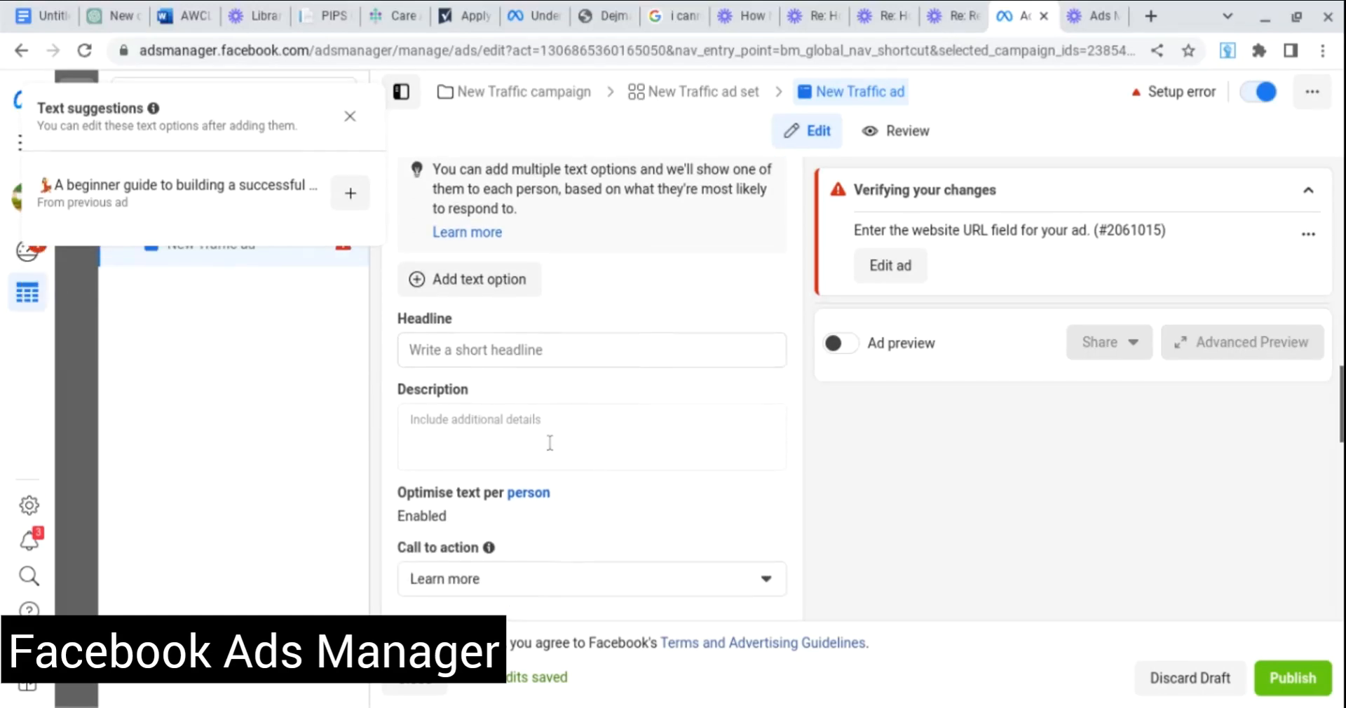
scroll(596, 438, down, 3)
click(598, 413)
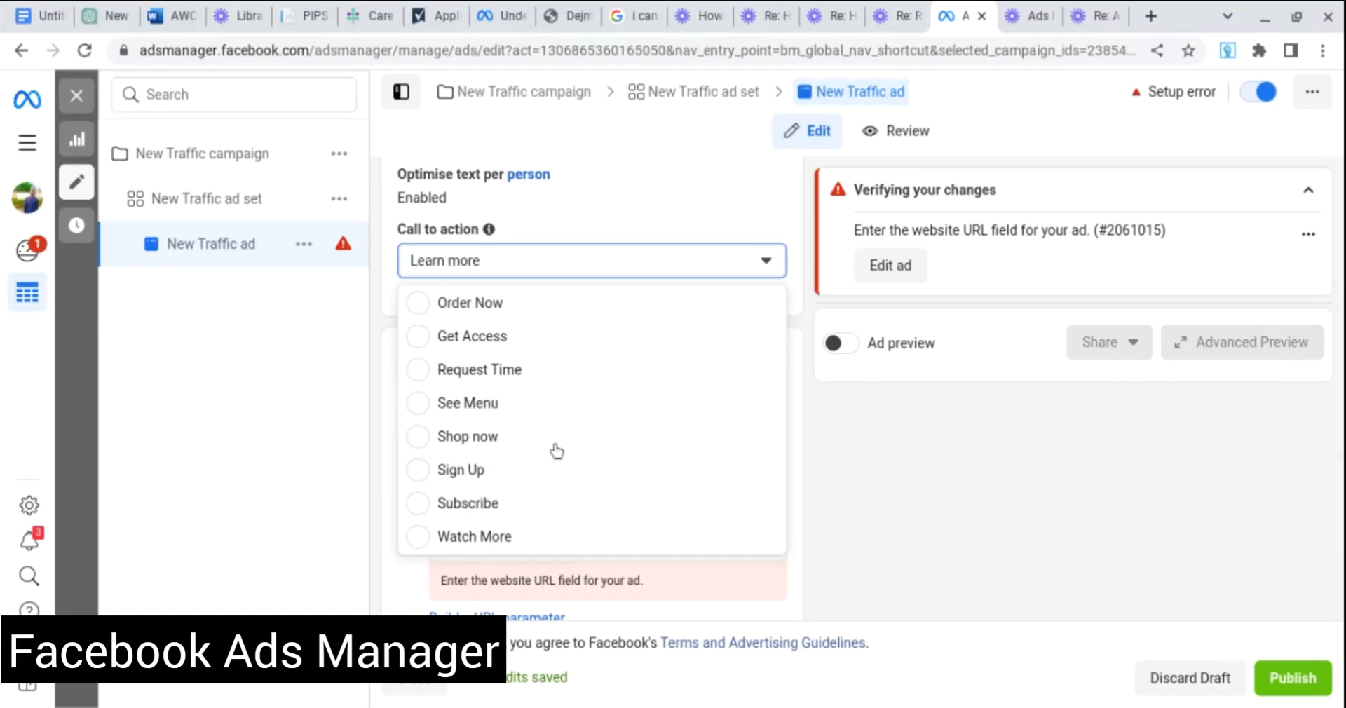
Close the call-to-action list with Learn more still selected, then scroll to the Website destination.
scroll(589, 483, up, 5)
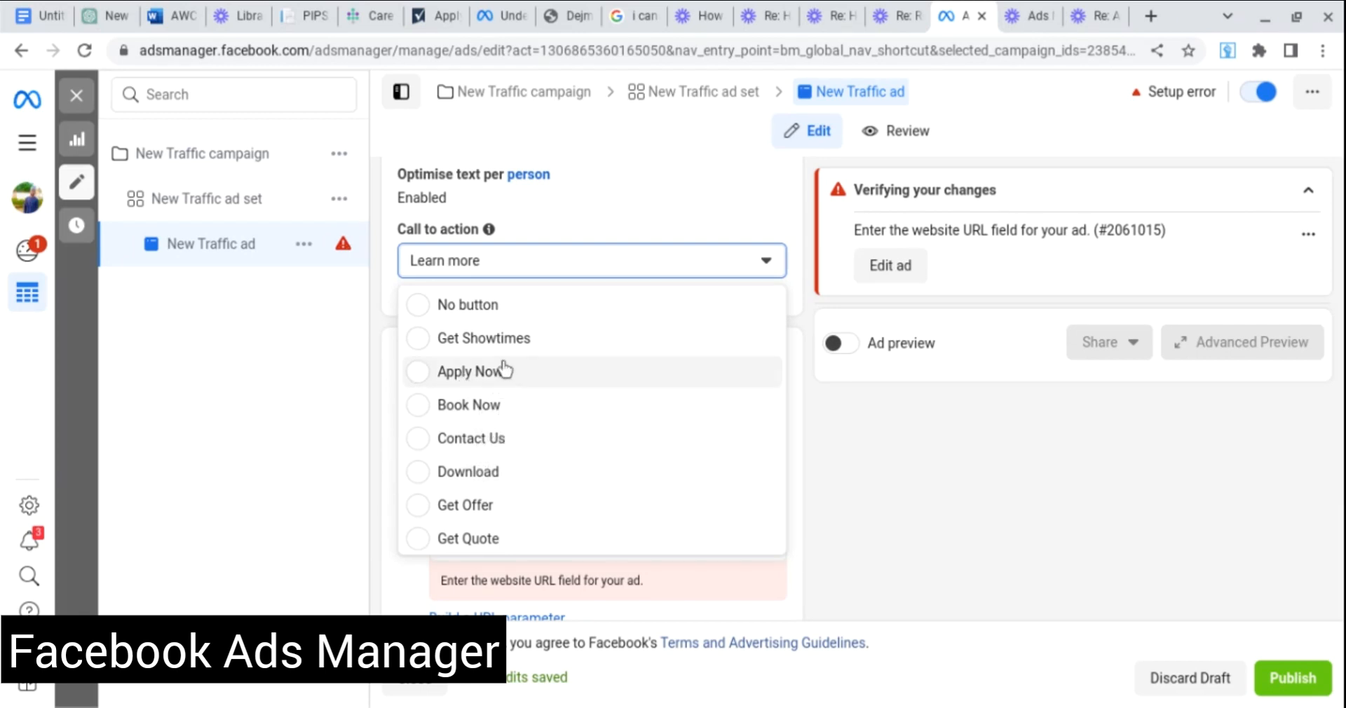
scroll(504, 370, down, 5)
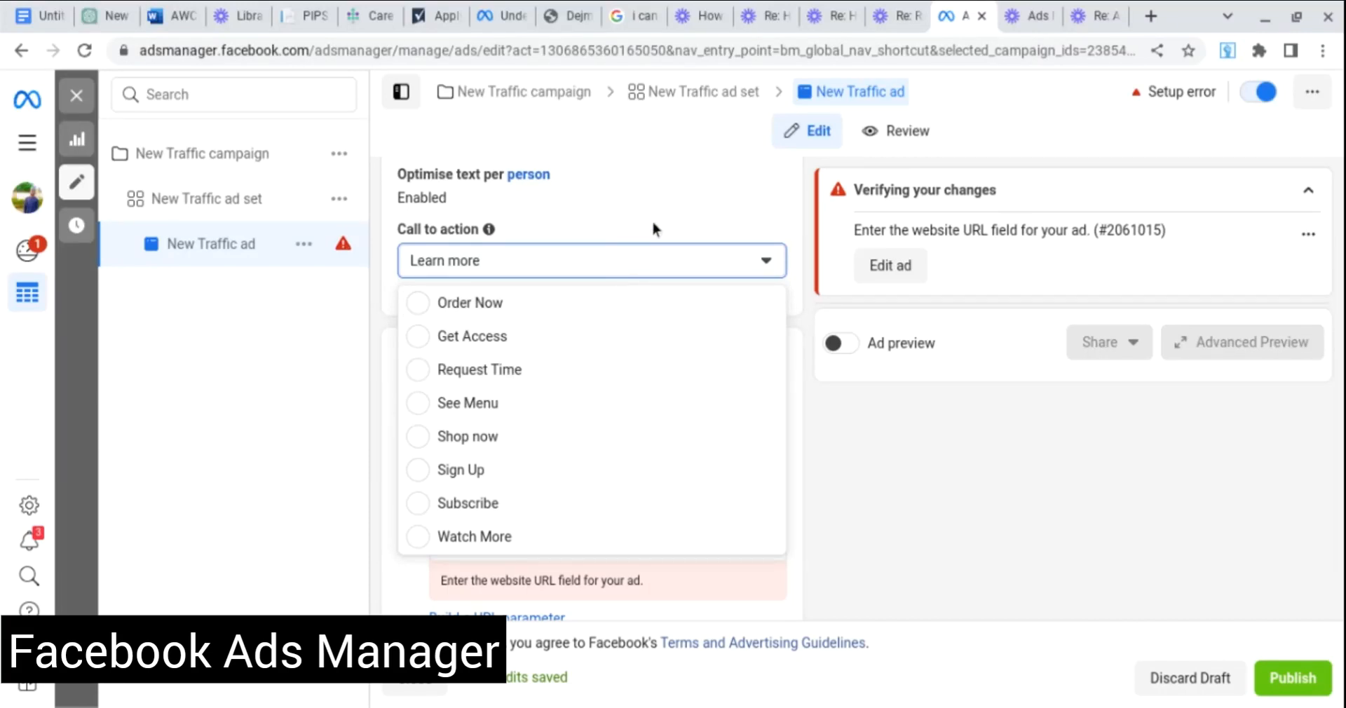
click(665, 202)
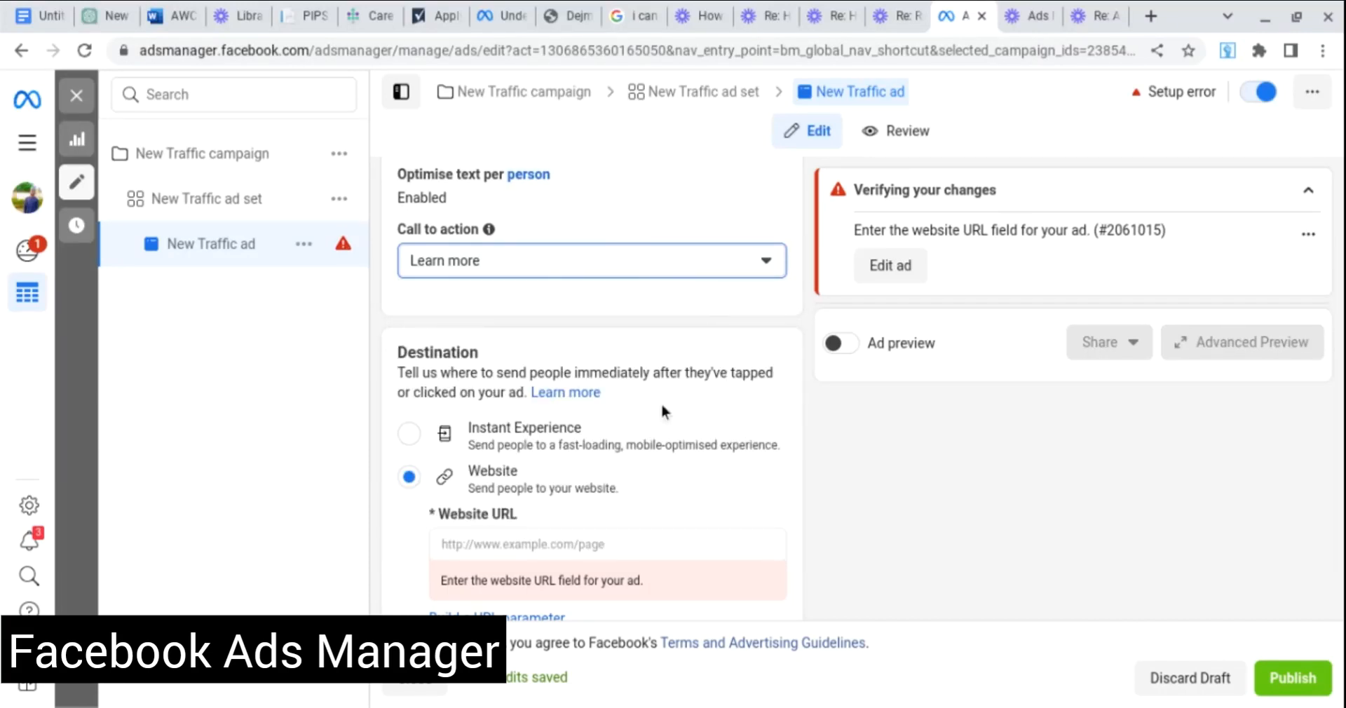
scroll(663, 411, down, 1)
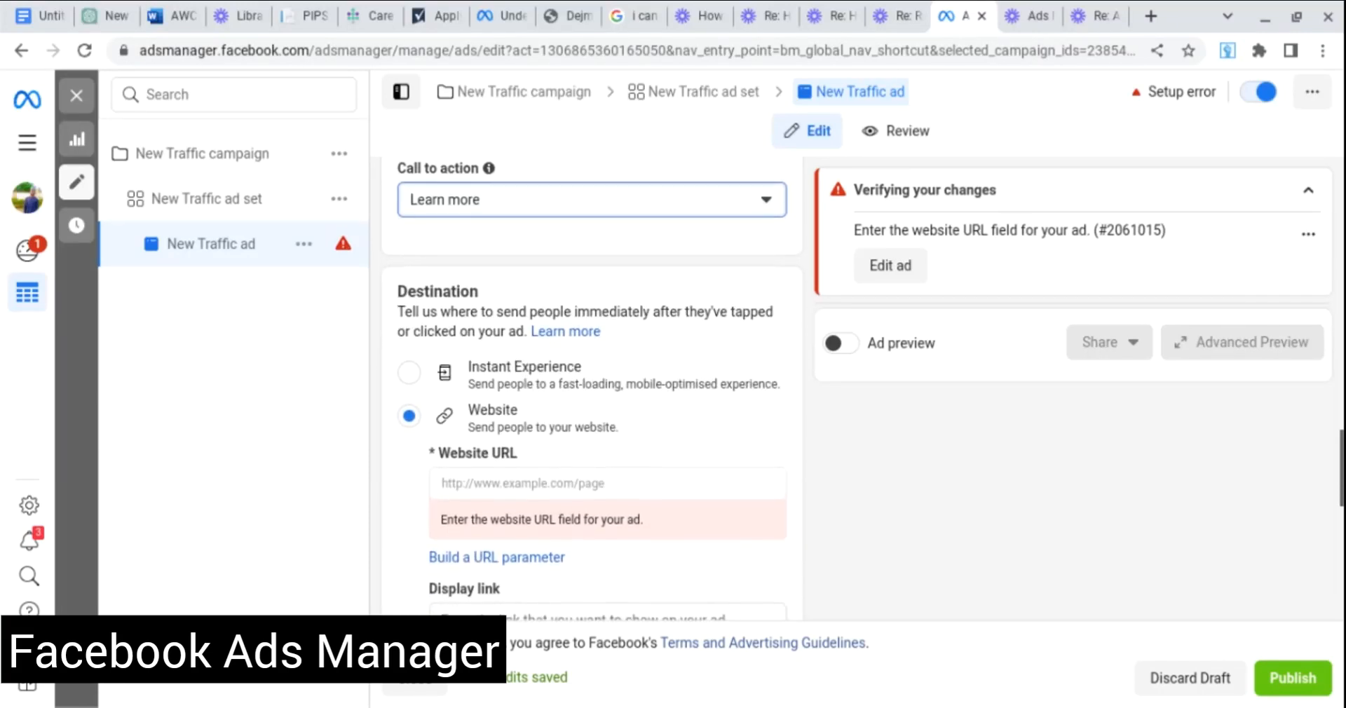
scroll(664, 411, down, 2)
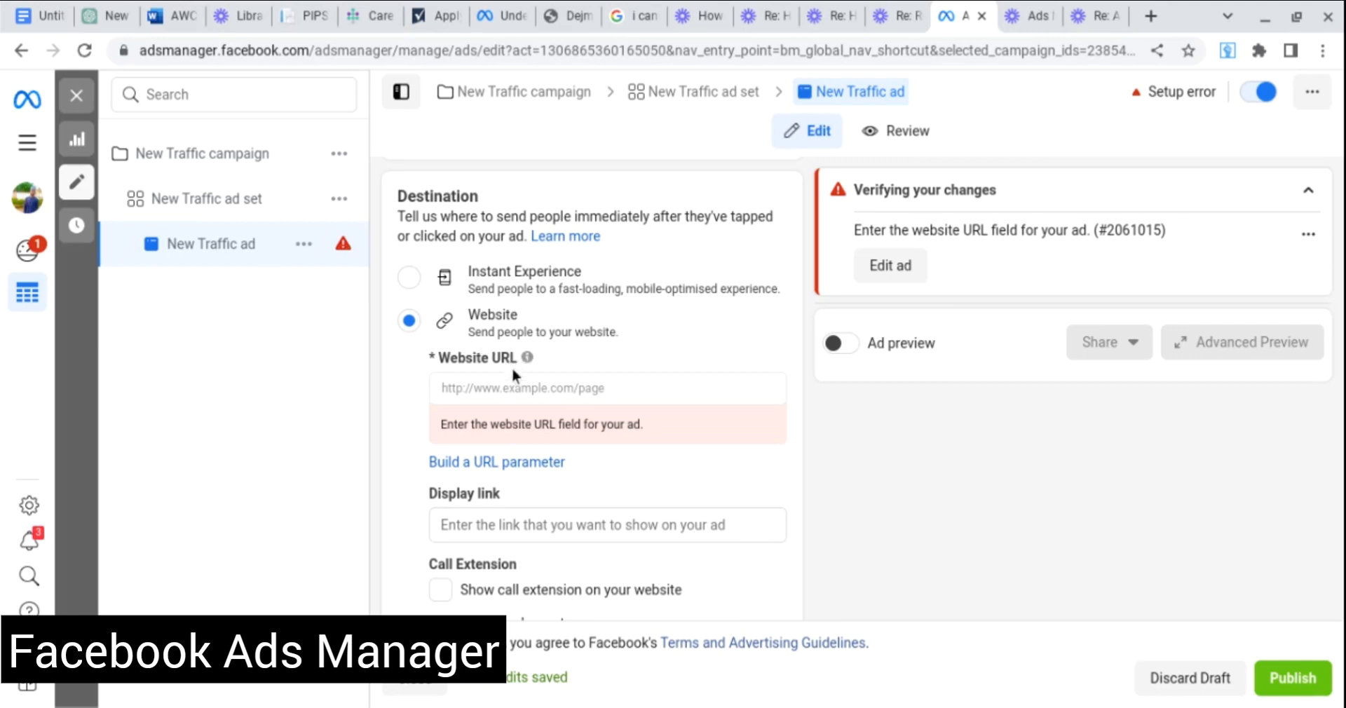
click(504, 387)
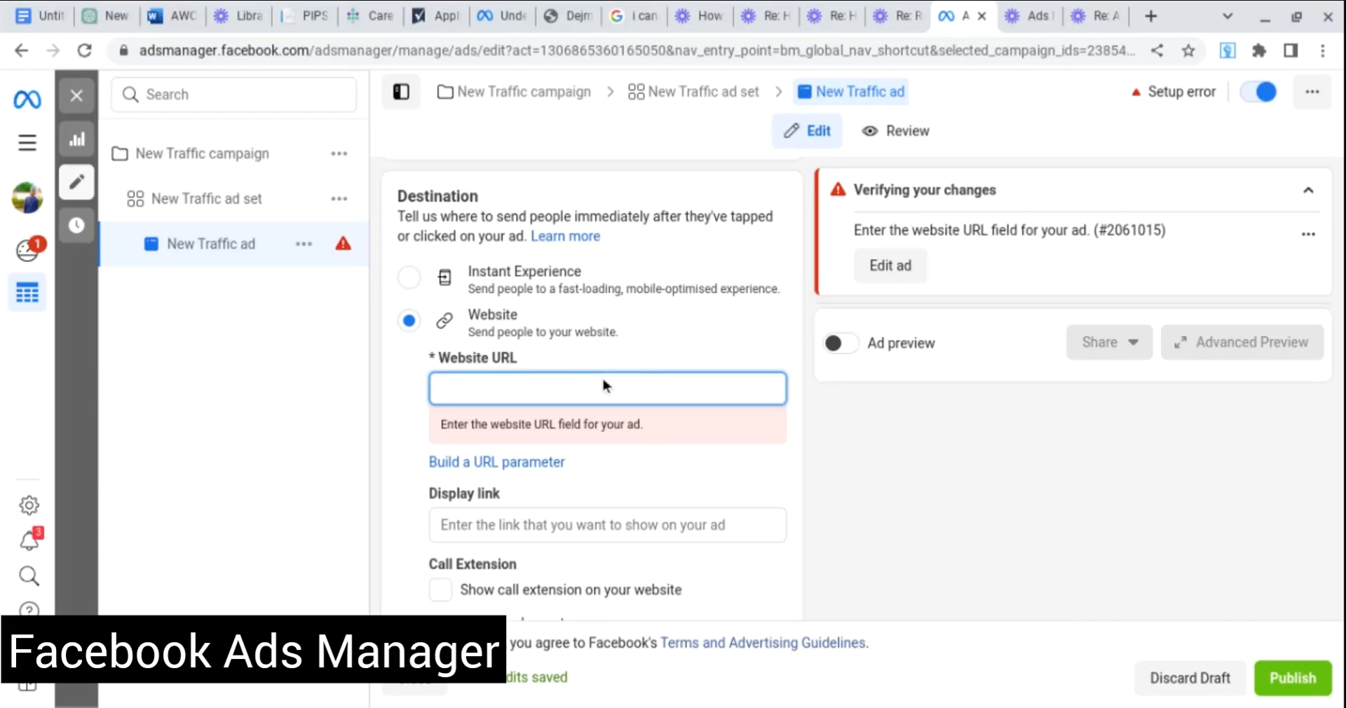
text(digihubbe.com)
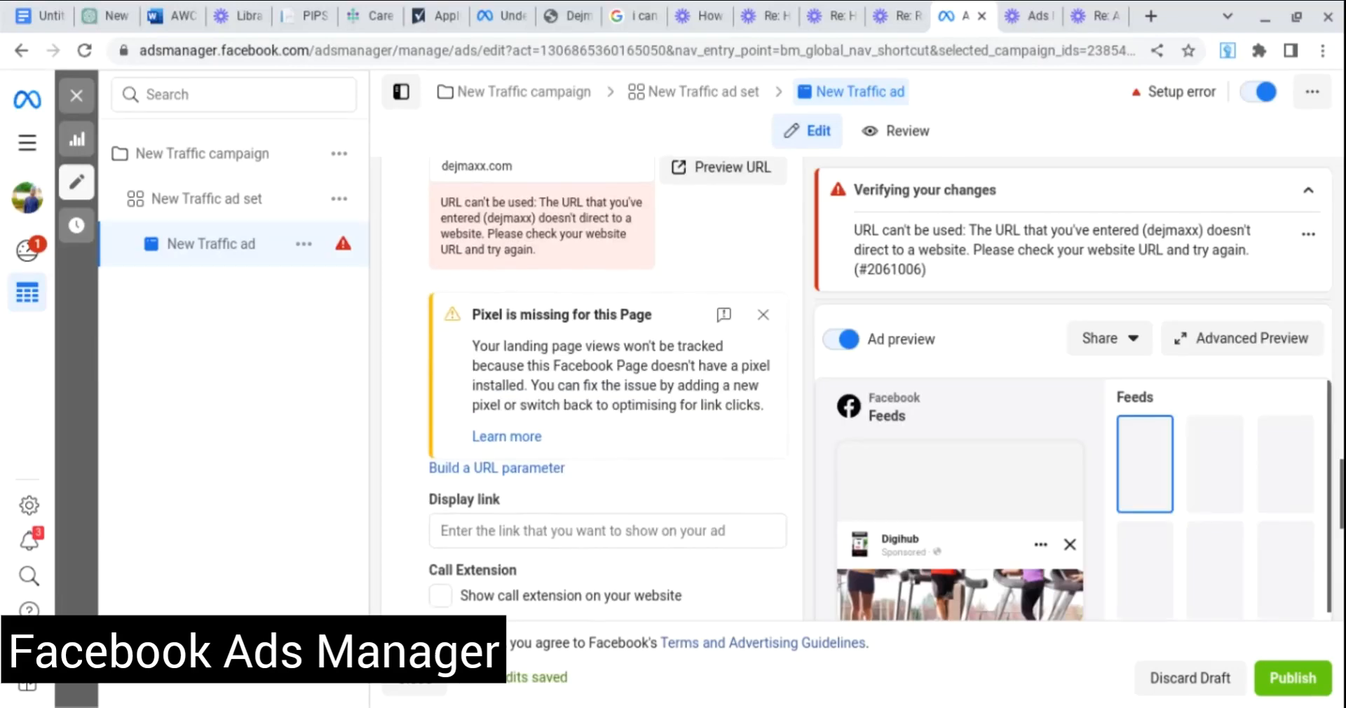
scroll(730, 295, down, 1)
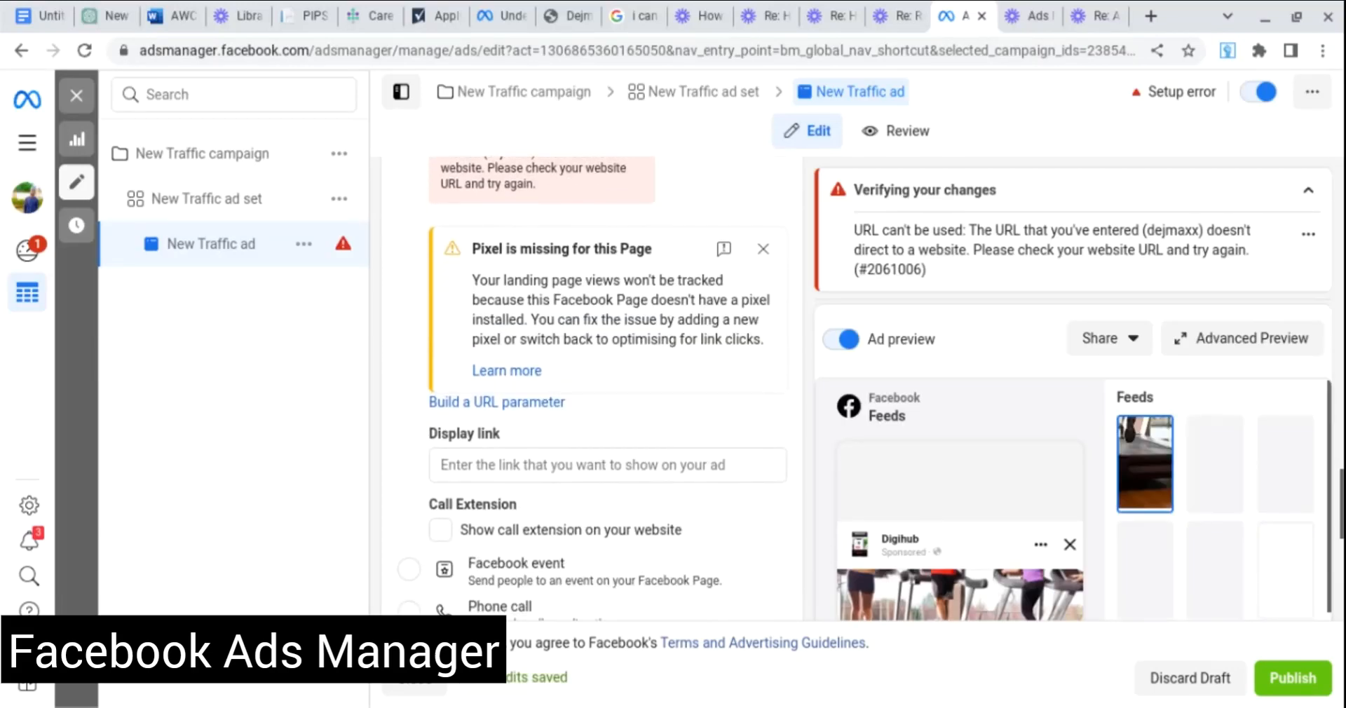
click(764, 250)
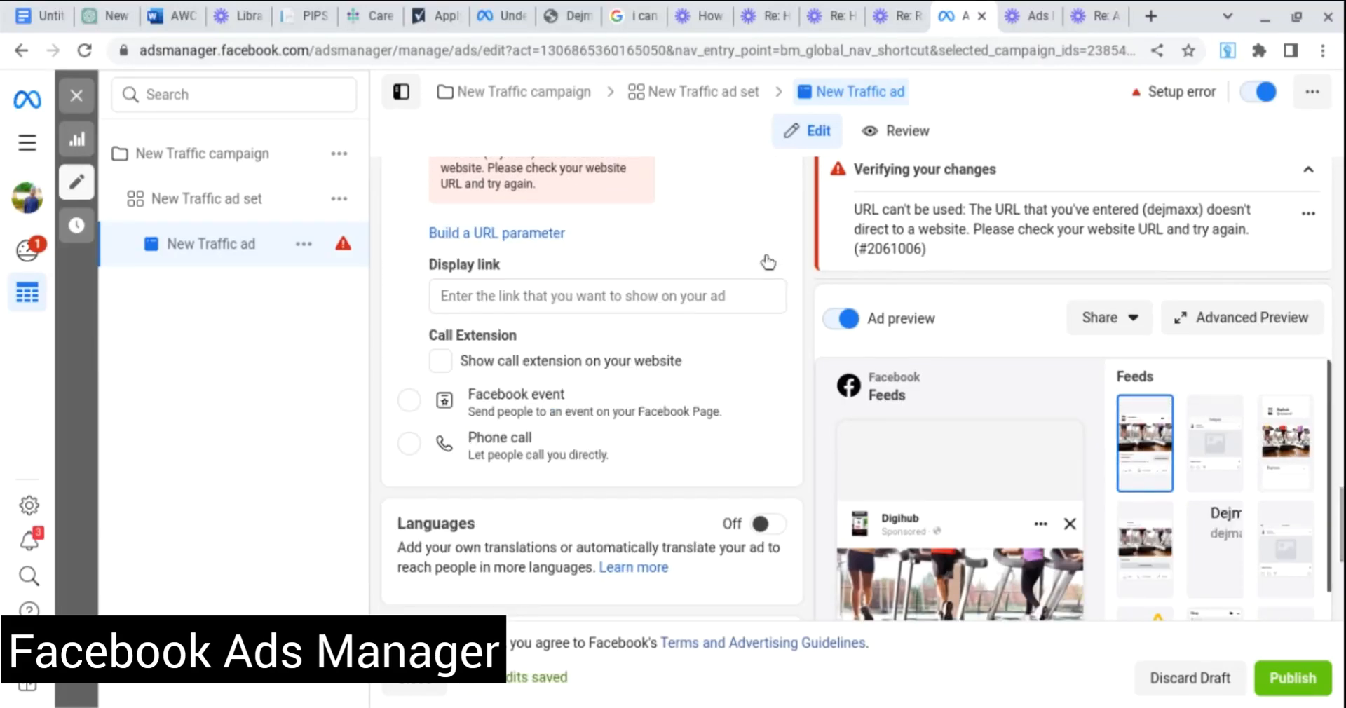
scroll(745, 232, down, 2)
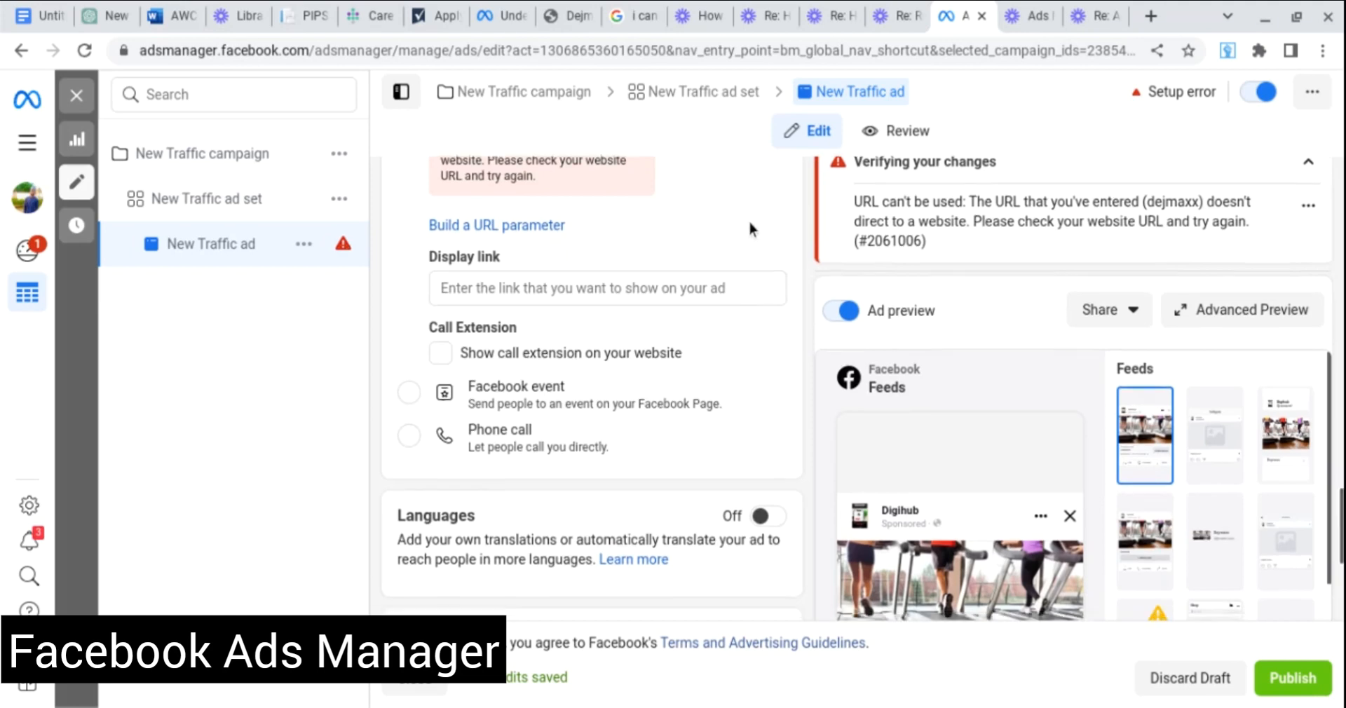
scroll(751, 230, up, 5)
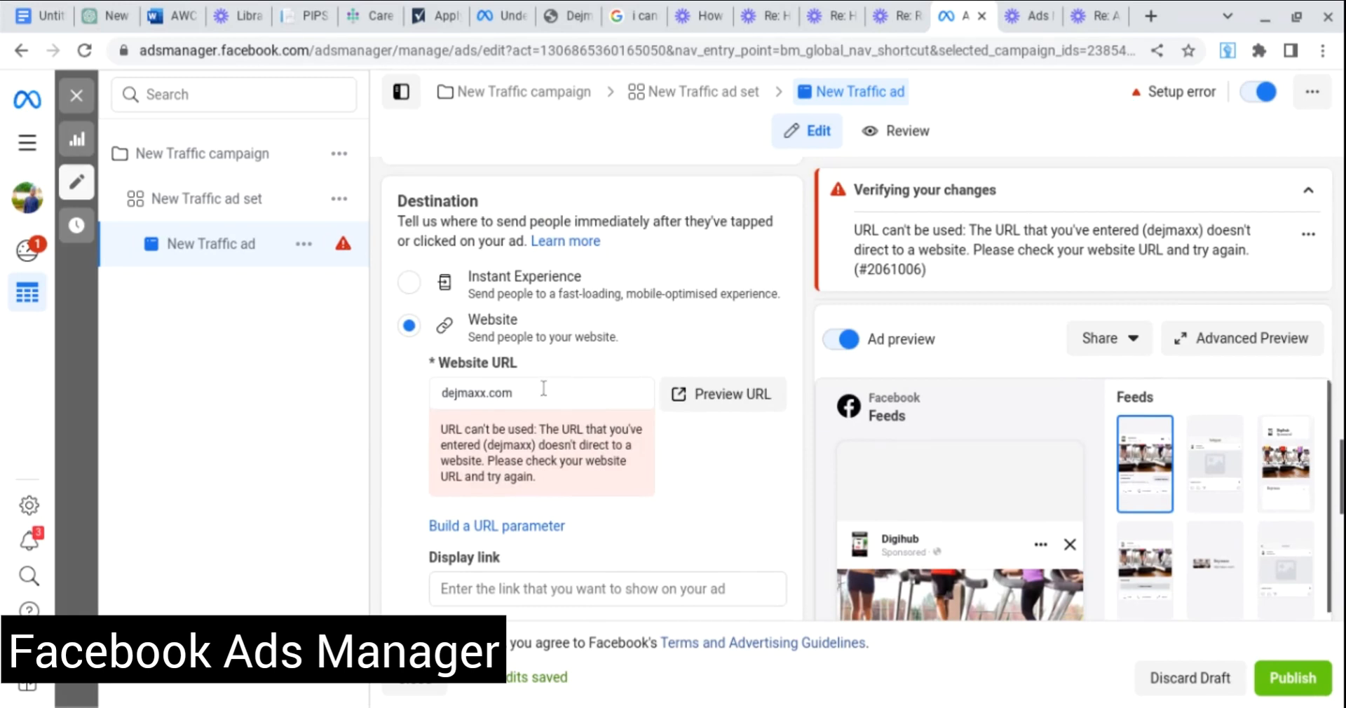
click(544, 390)
key(BackSpace)
key(BackSpace)
key(BackSpace)
key(BackSpace)
key(BackSpace)
key(BackSpace)
key(BackSpace)
key(BackSpace)
key(BackSpace)
key(BackSpace)
key(BackSpace)
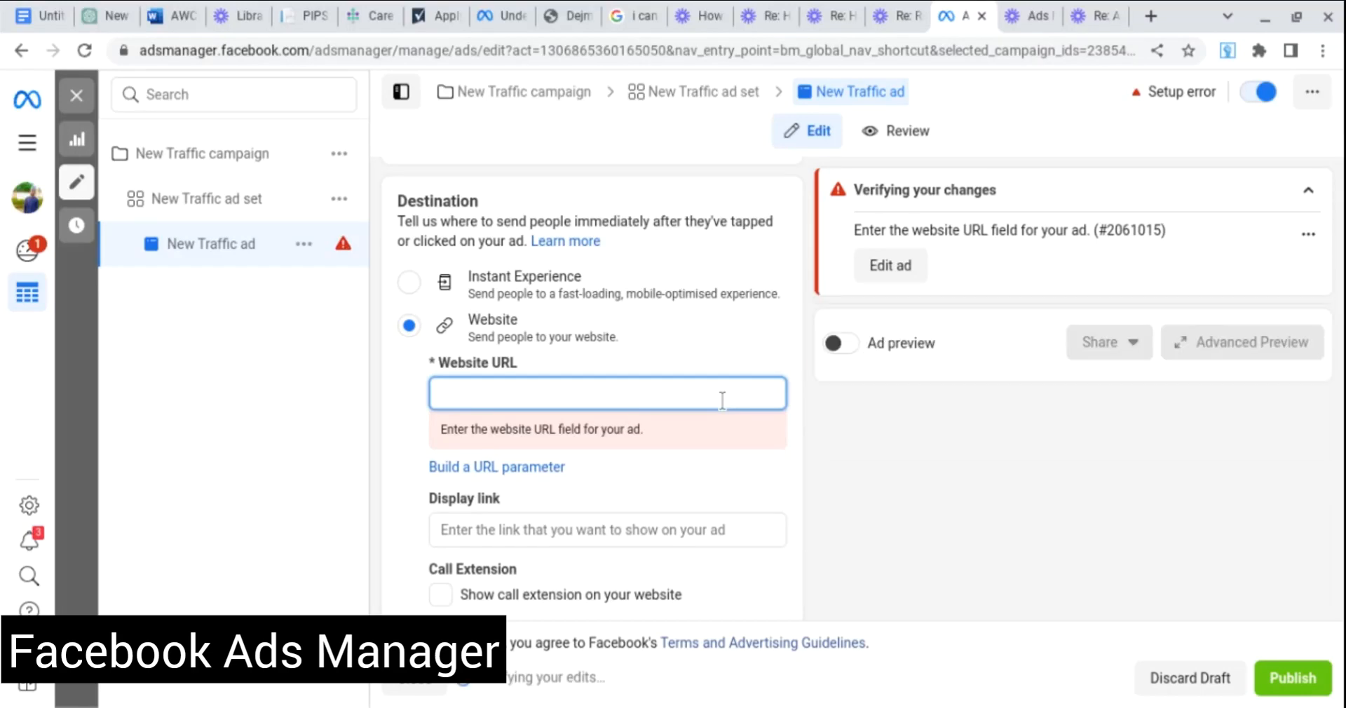
scroll(734, 465, down, 2)
scroll(733, 464, down, 5)
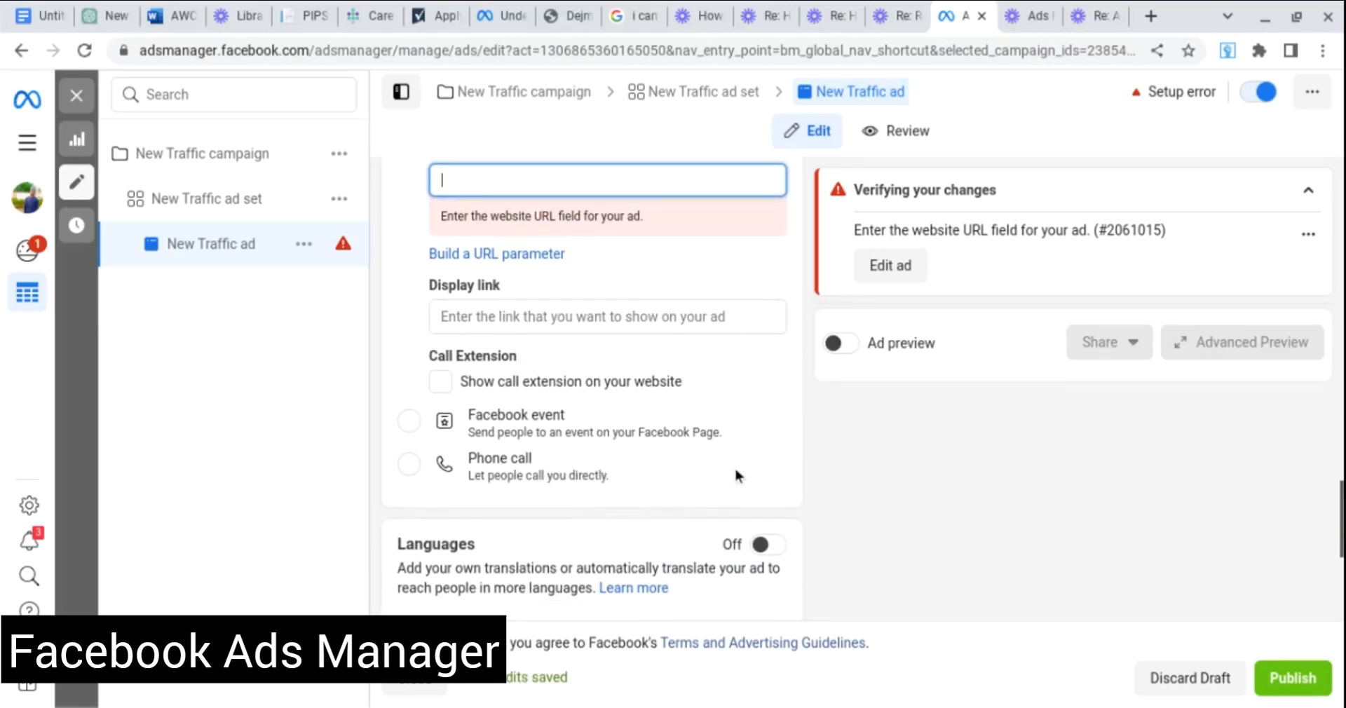
scroll(734, 466, down, 1)
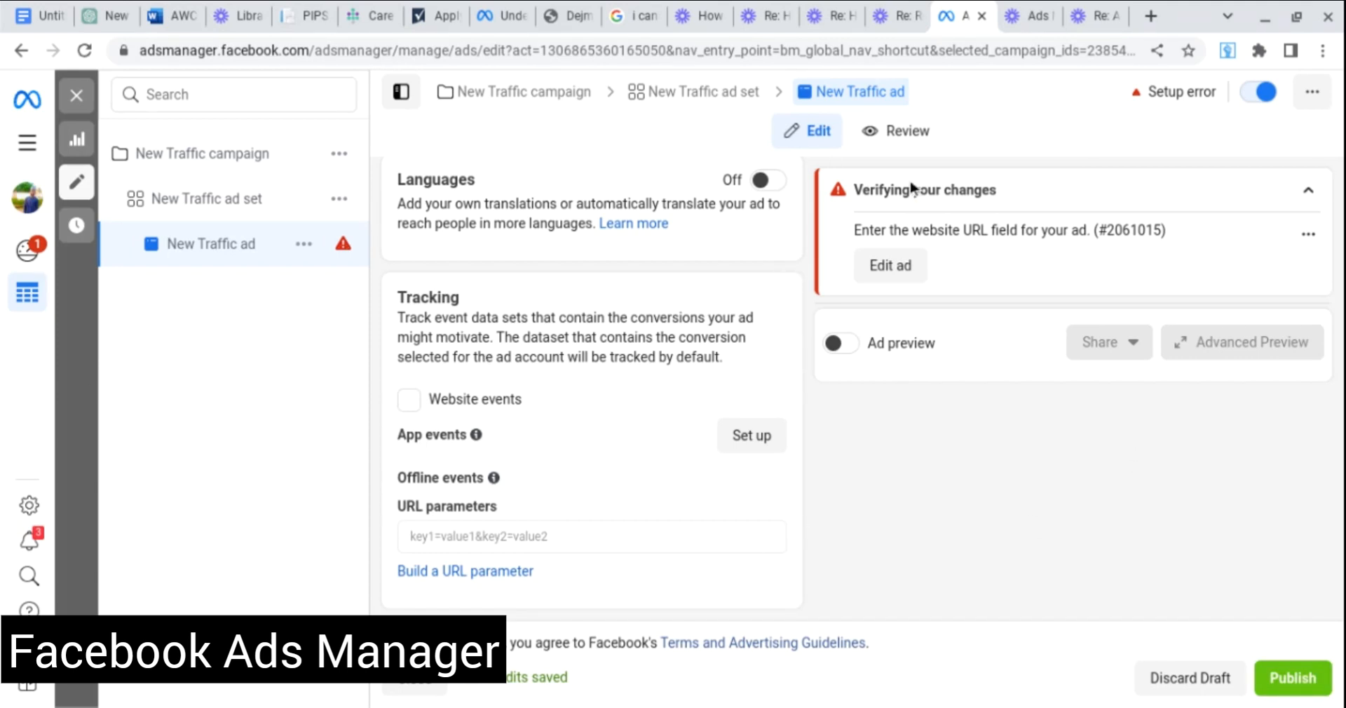
Return to the New Traffic campaign's settings, then close the editor back to the Campaigns list.
click(203, 160)
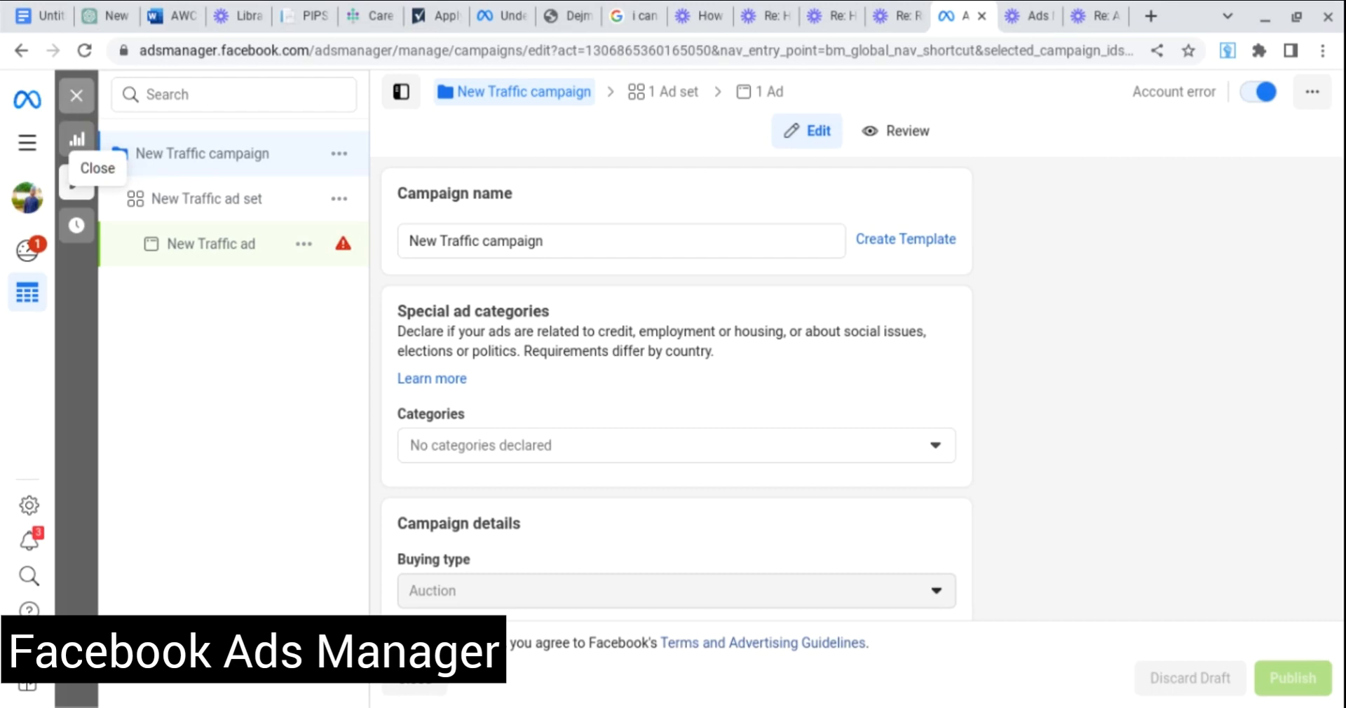
click(82, 107)
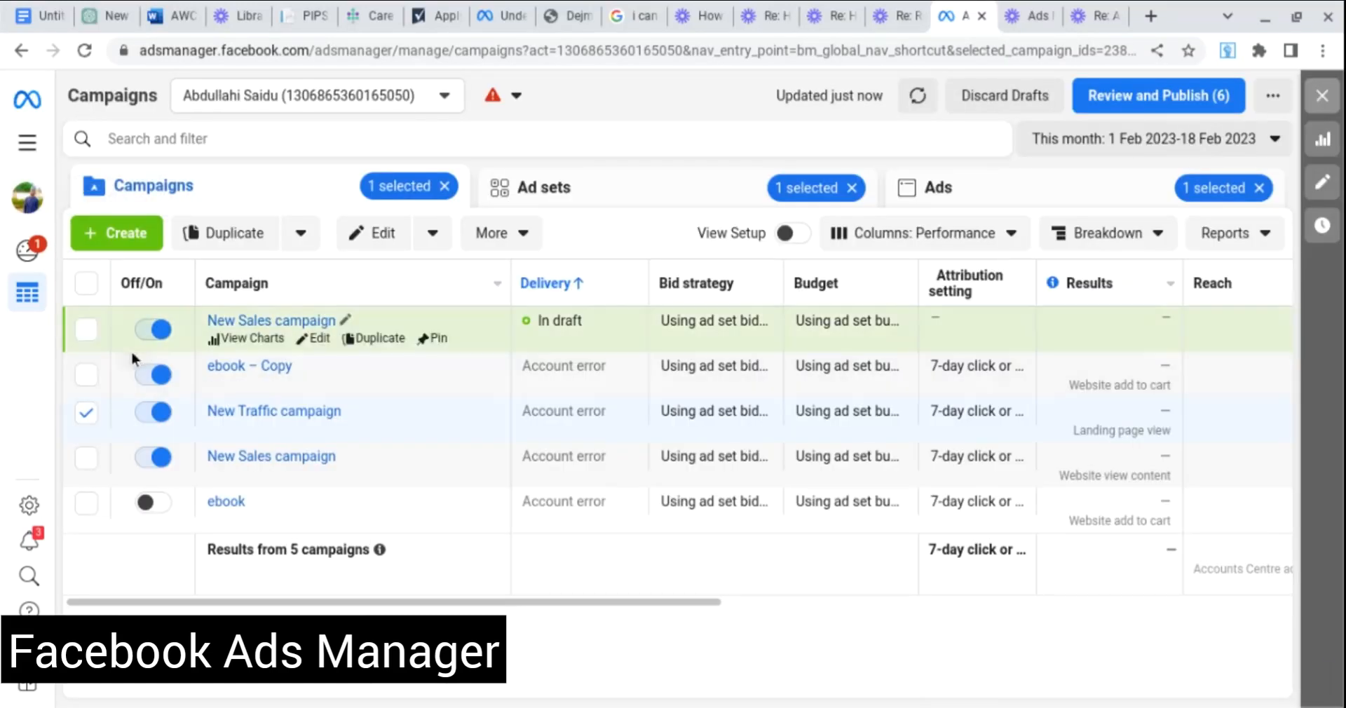
Select both New Sales campaigns alongside New Traffic and delete all three.
click(92, 338)
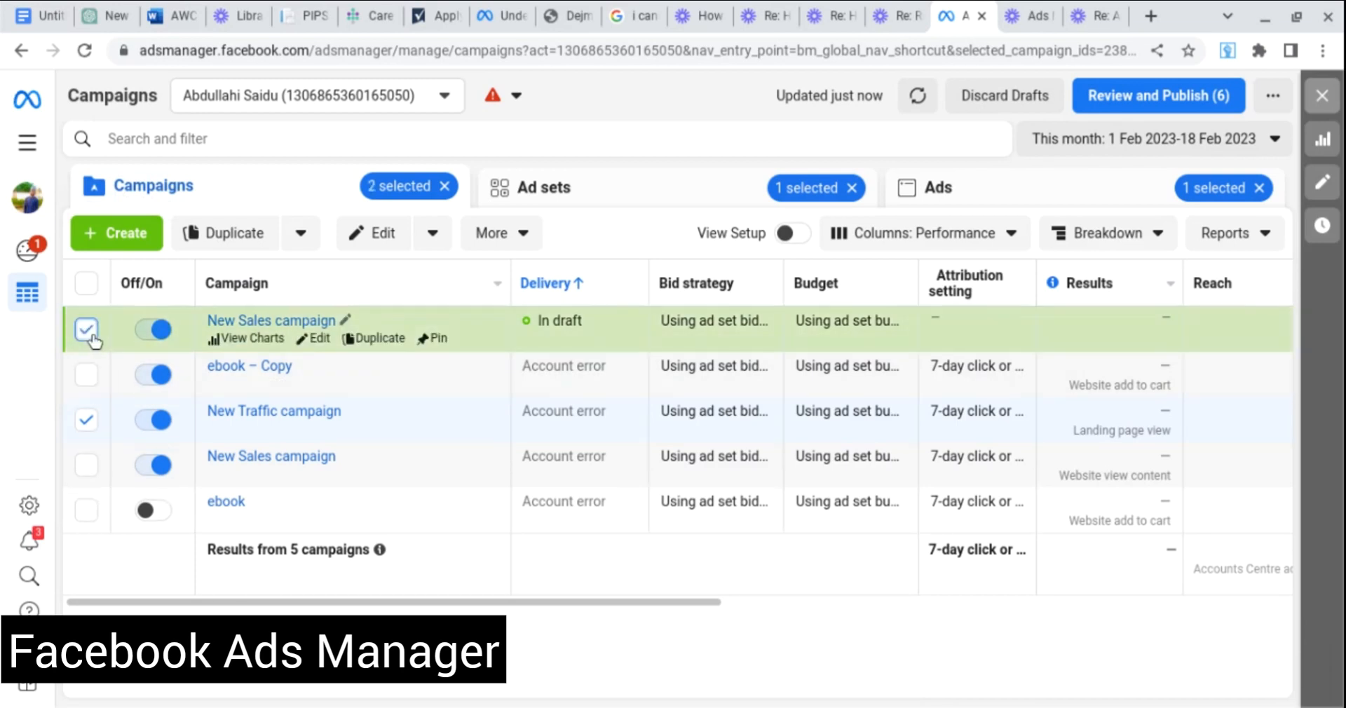
click(87, 467)
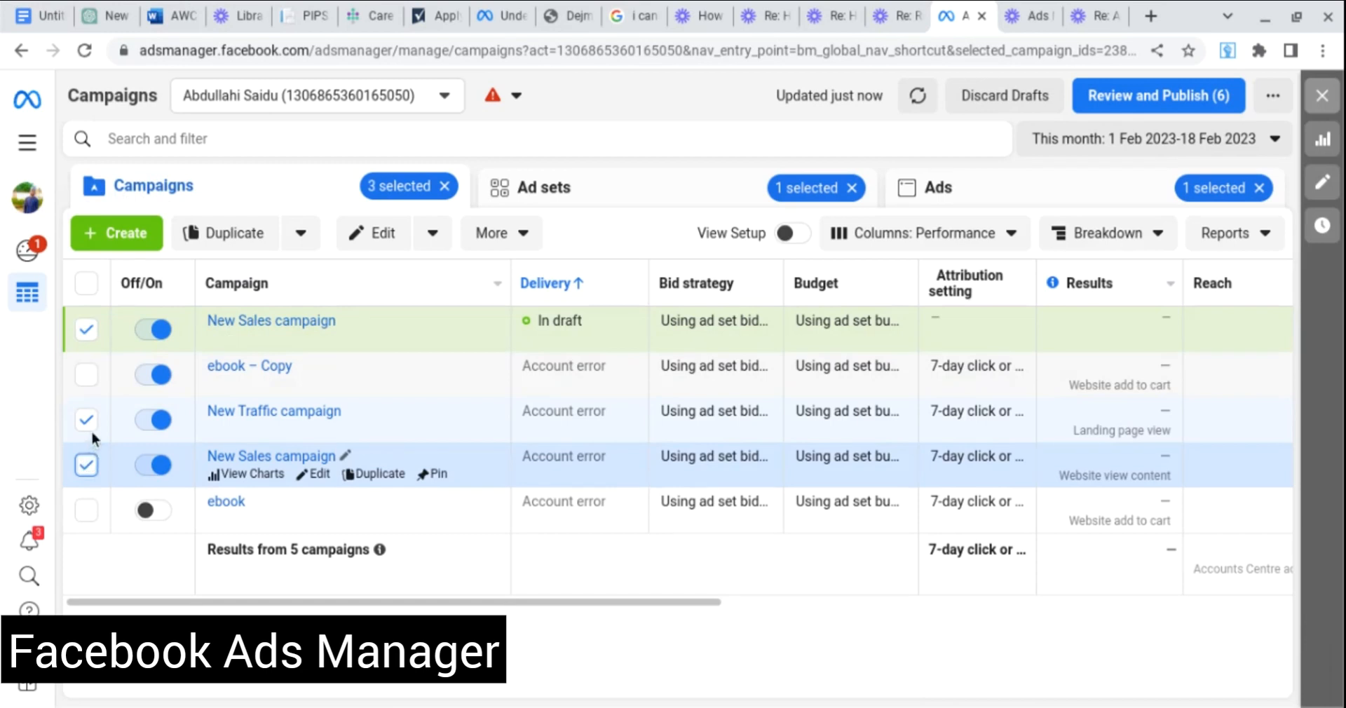
click(523, 244)
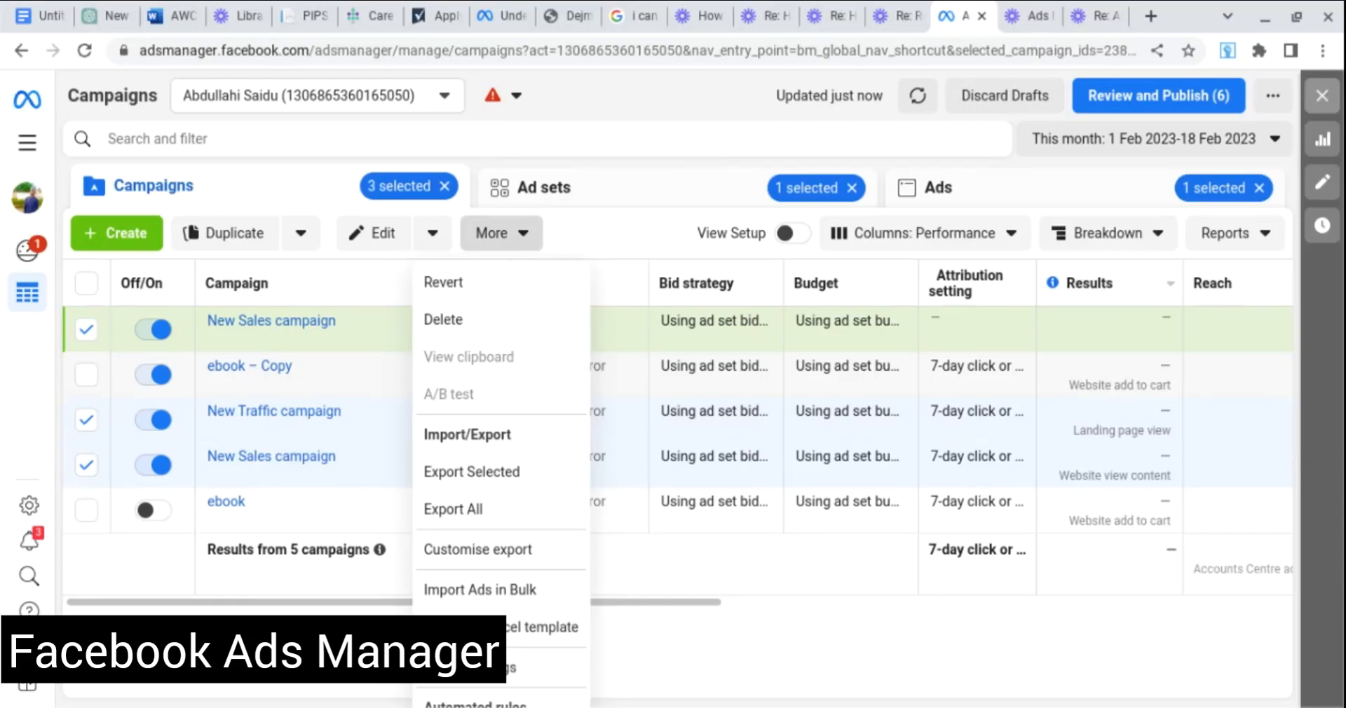
click(438, 330)
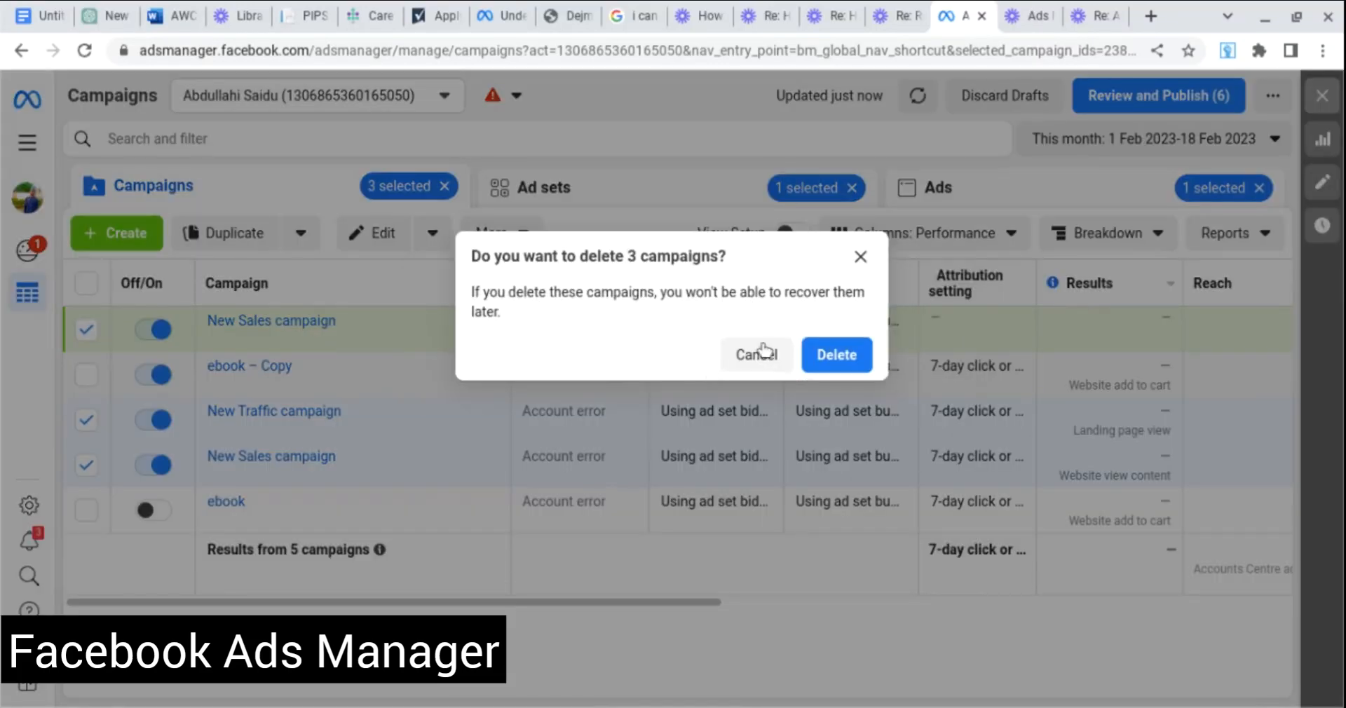
click(862, 357)
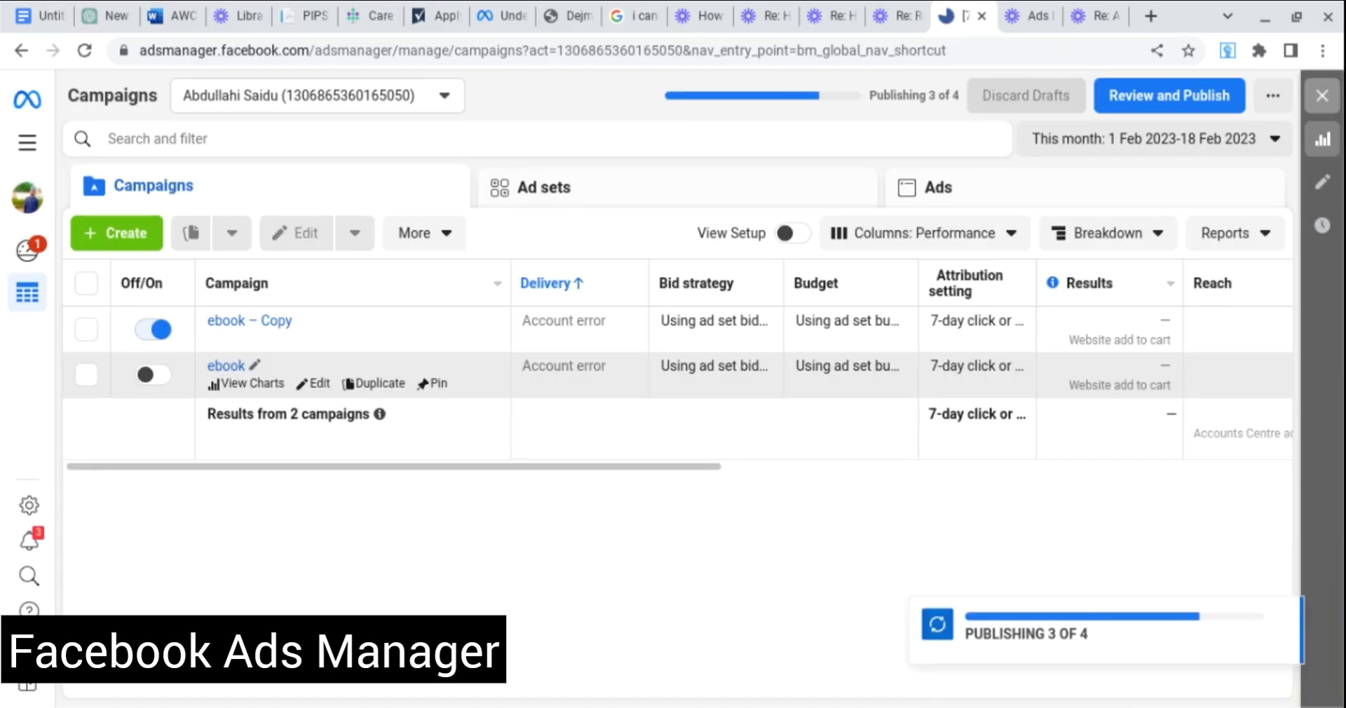